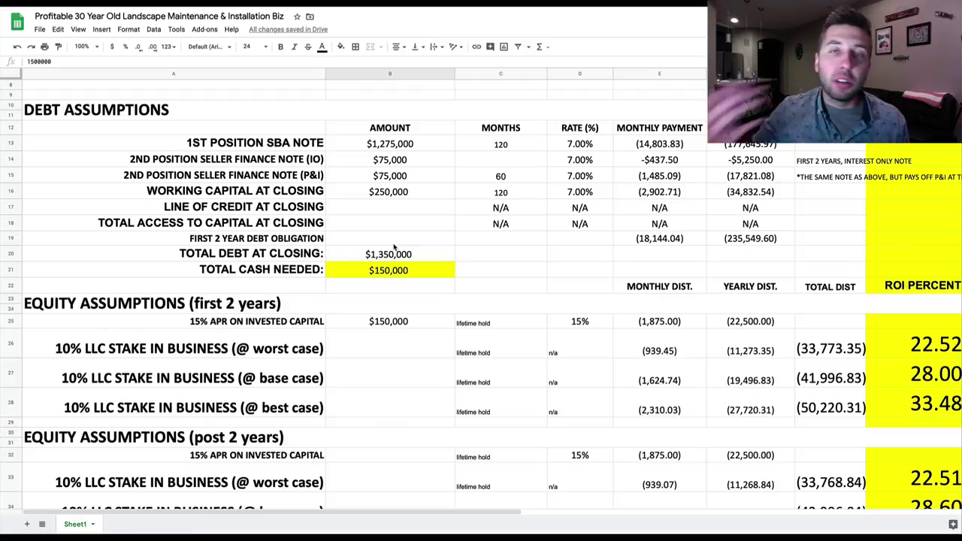
pyautogui.scroll(-3, 393, 259)
pyautogui.scroll(-2, 393, 271)
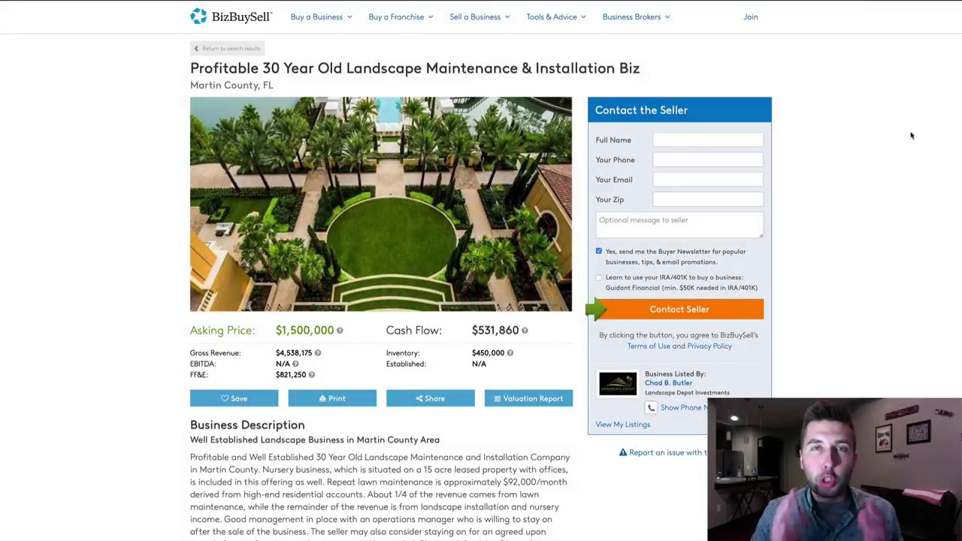
# Review the landscape business listing's title, asking price, cash flow and gross revenue, highlighting each in turn
pyautogui.moveTo(191, 68); pyautogui.dragTo(691, 62)
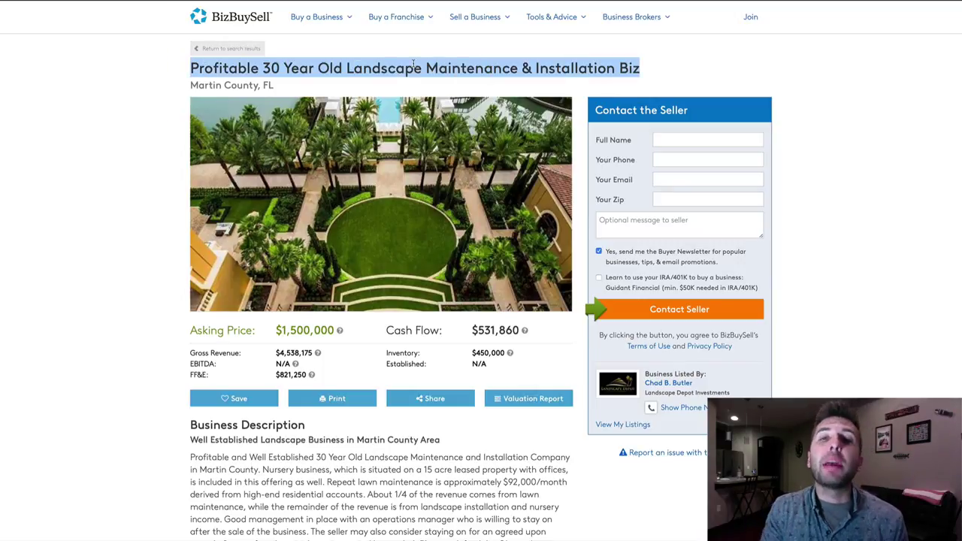
pyautogui.click(125, 288)
pyautogui.moveTo(192, 332); pyautogui.dragTo(336, 332)
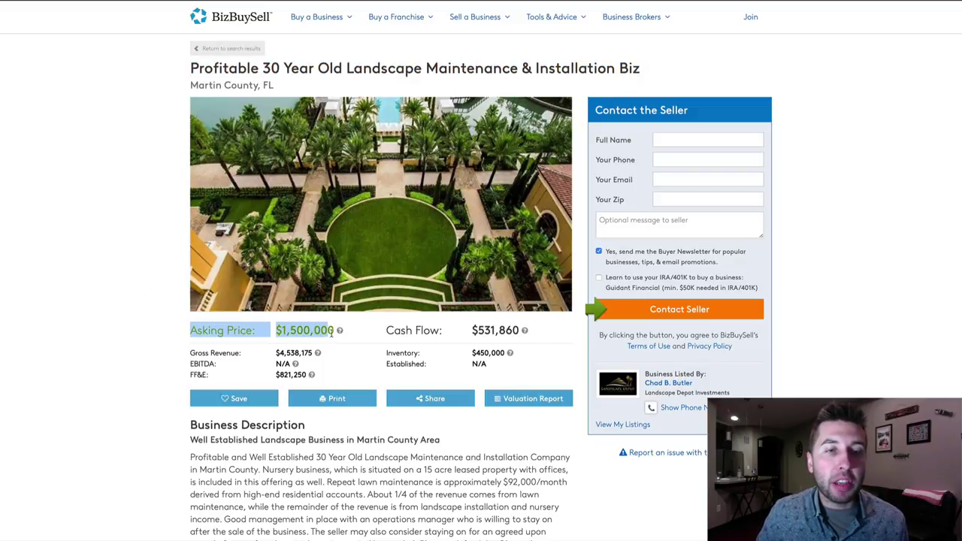
pyautogui.click(332, 322)
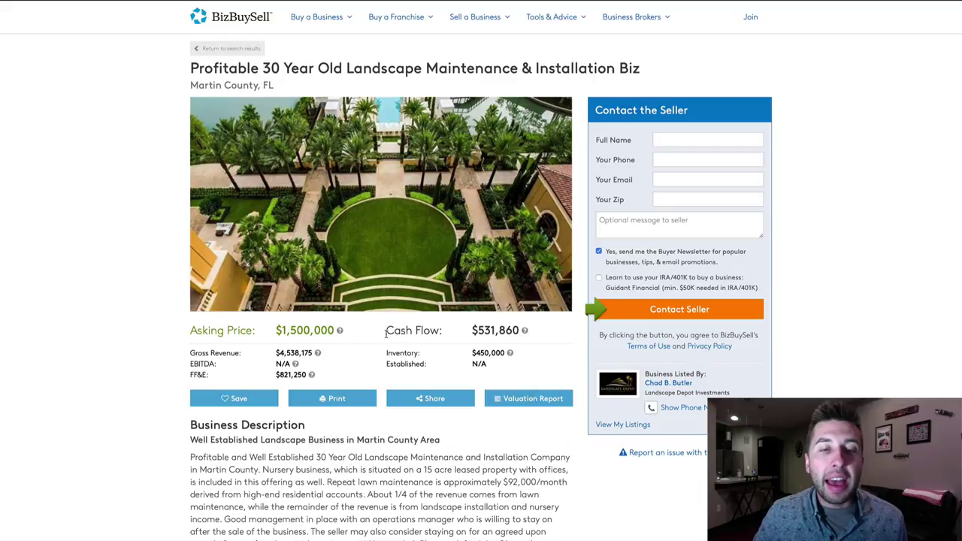
pyautogui.moveTo(386, 332); pyautogui.dragTo(519, 329)
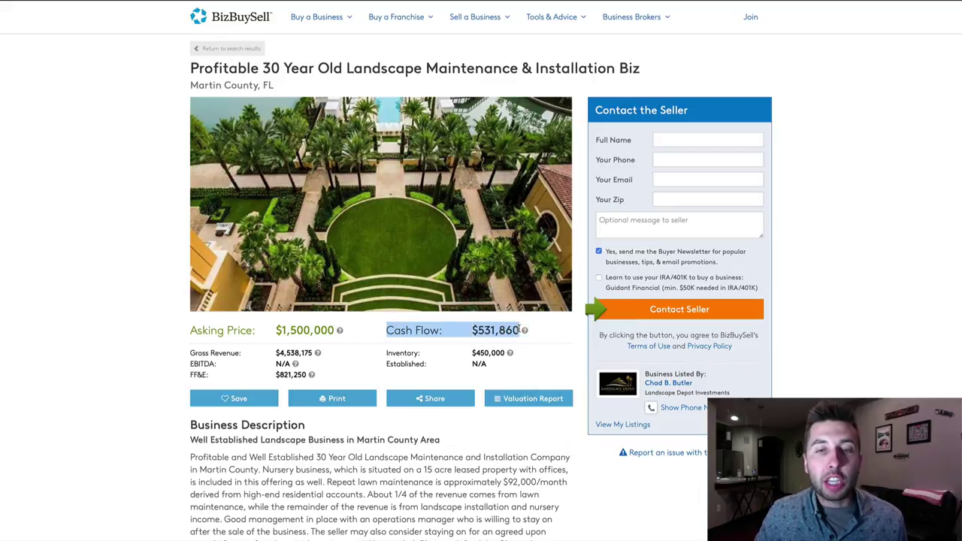
pyautogui.scroll(-4, 507, 337)
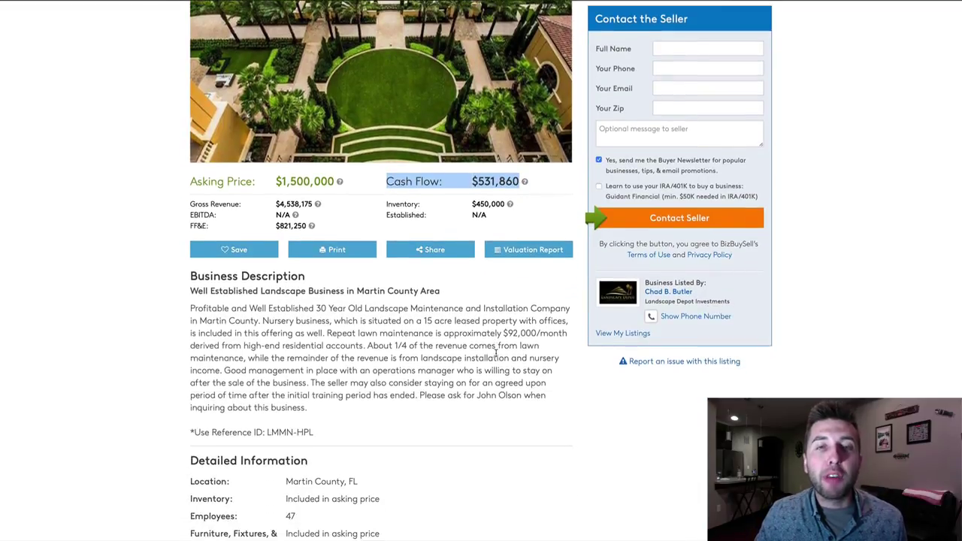
pyautogui.scroll(-1, 425, 348)
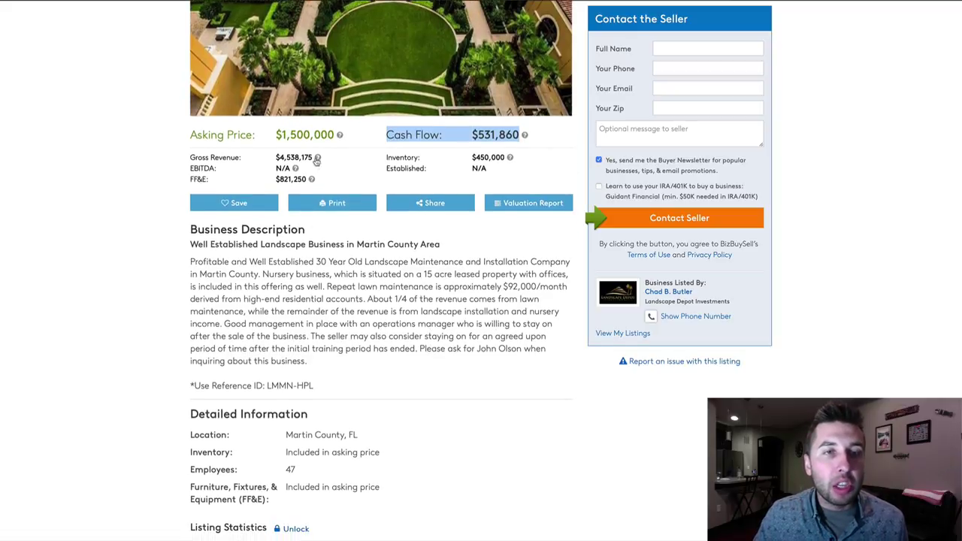
pyautogui.moveTo(311, 155); pyautogui.dragTo(191, 155)
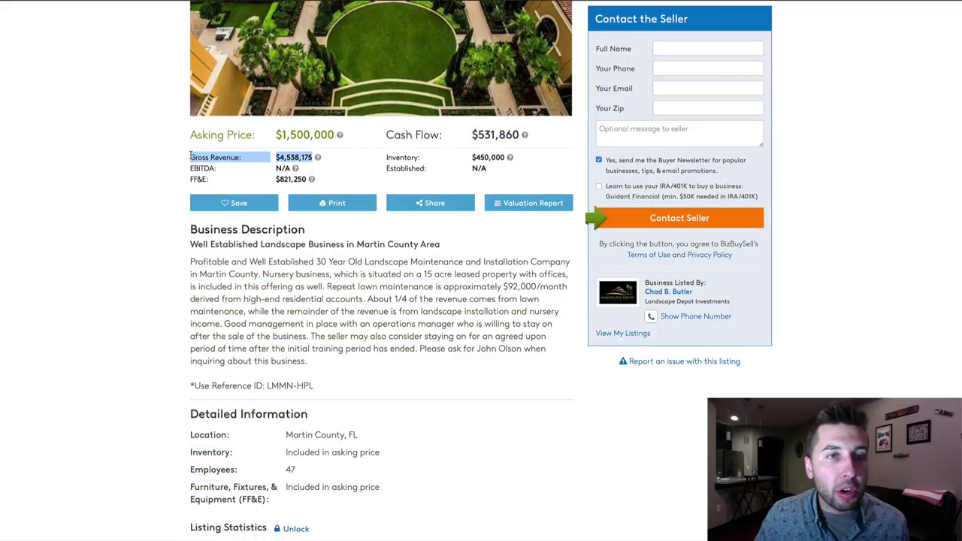
# Read the Business Description, highlighting the passage on repeat lawn maintenance and its share of revenue
pyautogui.scroll(-1, 298, 238)
pyautogui.click(374, 272)
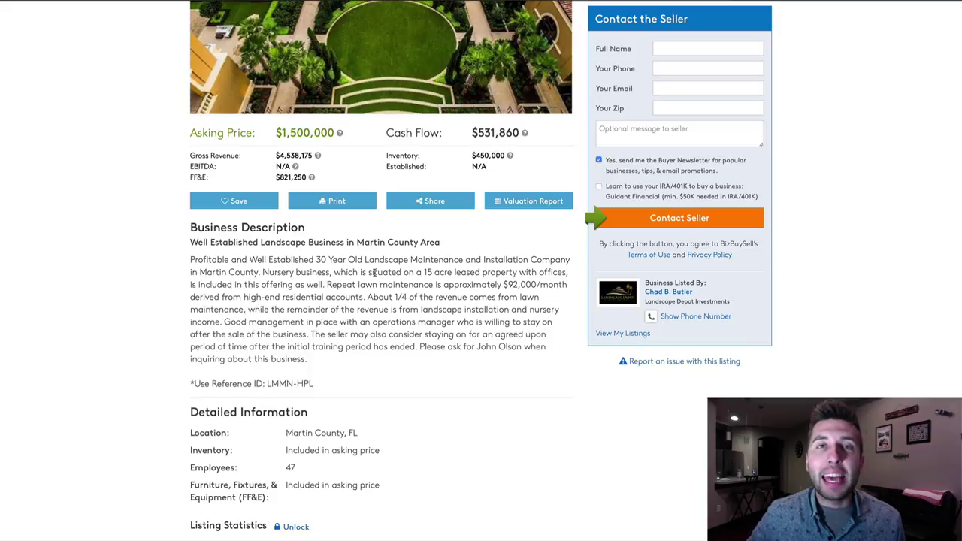
pyautogui.moveTo(327, 284); pyautogui.dragTo(260, 309)
pyautogui.scroll(-1, 374, 343)
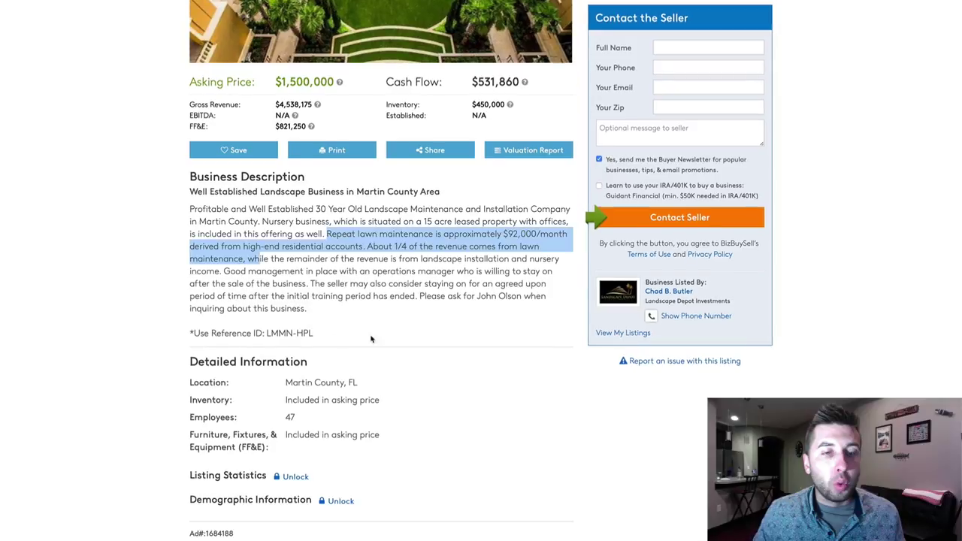
pyautogui.click(336, 258)
pyautogui.scroll(-1, 380, 399)
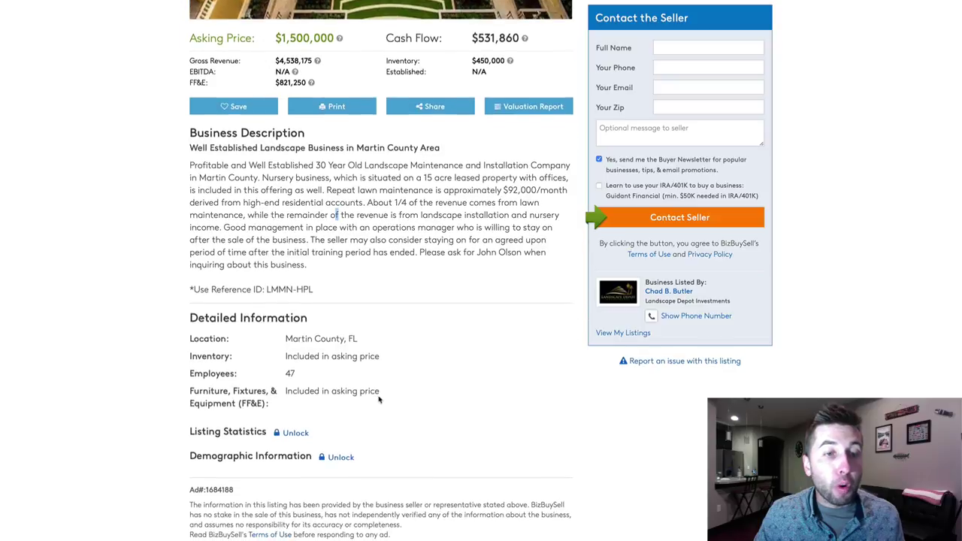
# Check the listing's employee count against its gross revenue, highlighting both entries
pyautogui.moveTo(192, 373); pyautogui.dragTo(303, 373)
pyautogui.click(322, 385)
pyautogui.scroll(1, 320, 379)
pyautogui.scroll(2, 320, 378)
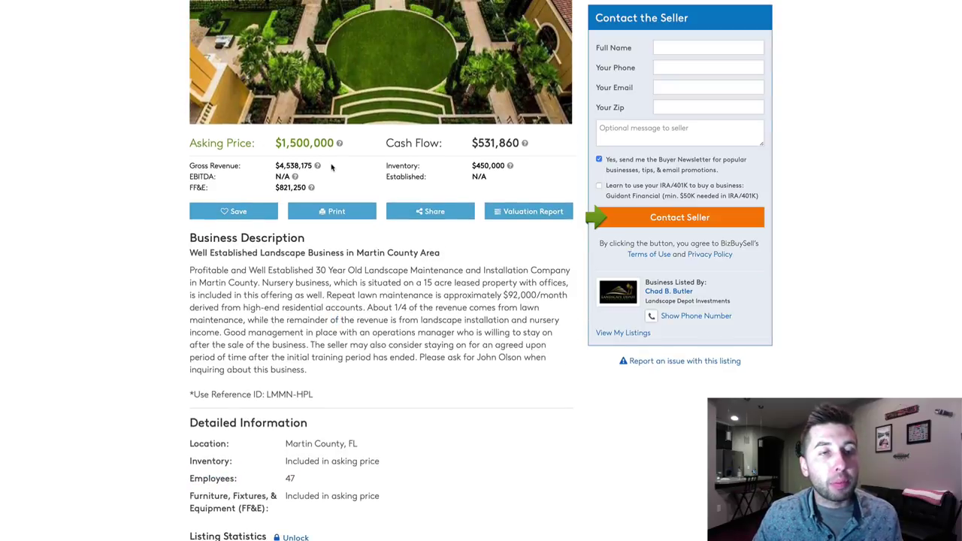
pyautogui.moveTo(375, 165); pyautogui.dragTo(199, 163)
pyautogui.click(199, 164)
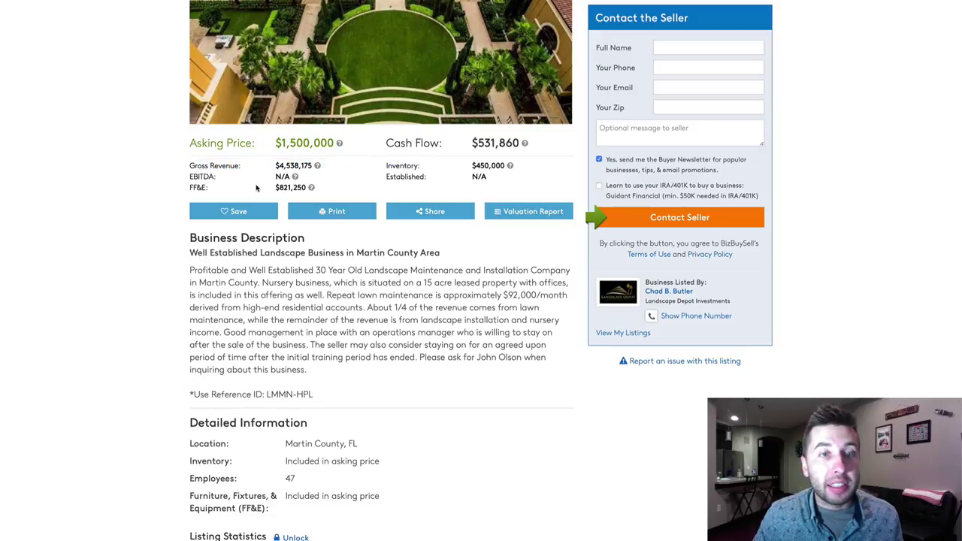
# Examine the Detailed Information section for the inventory, the furniture, fixtures and equipment, and the employees
pyautogui.scroll(-8, 424, 361)
pyautogui.scroll(1, 399, 259)
pyautogui.scroll(1, 399, 259)
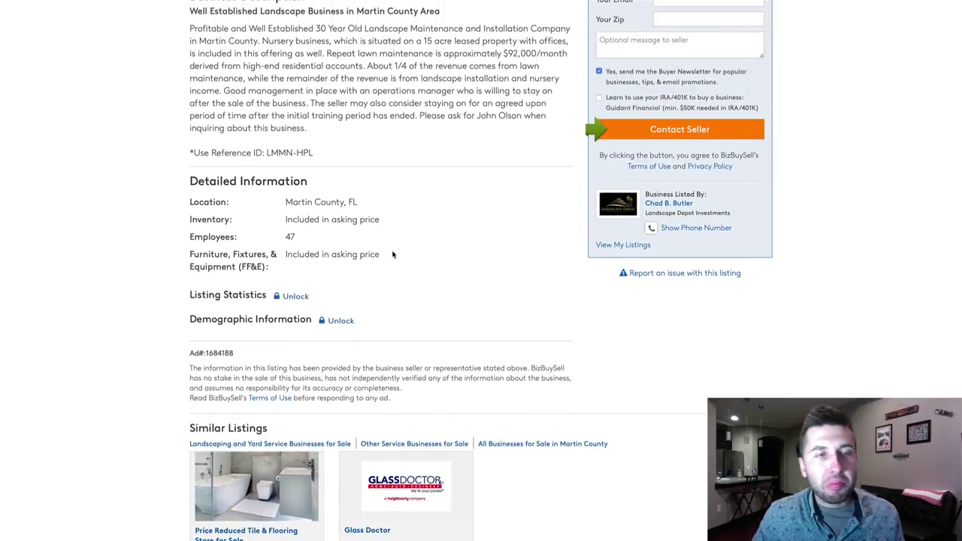
pyautogui.moveTo(381, 220); pyautogui.dragTo(197, 219)
pyautogui.click(213, 222)
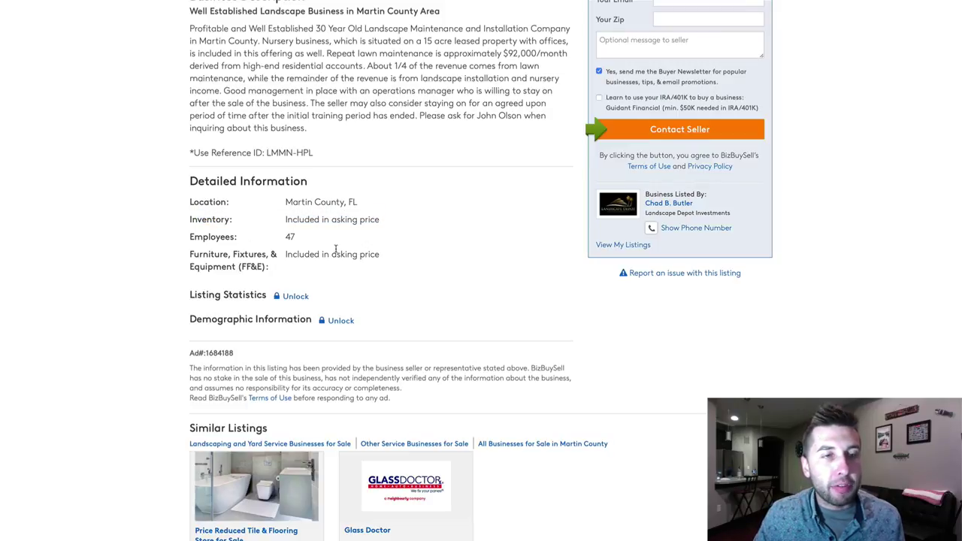
pyautogui.moveTo(325, 271); pyautogui.dragTo(197, 197)
pyautogui.click(205, 260)
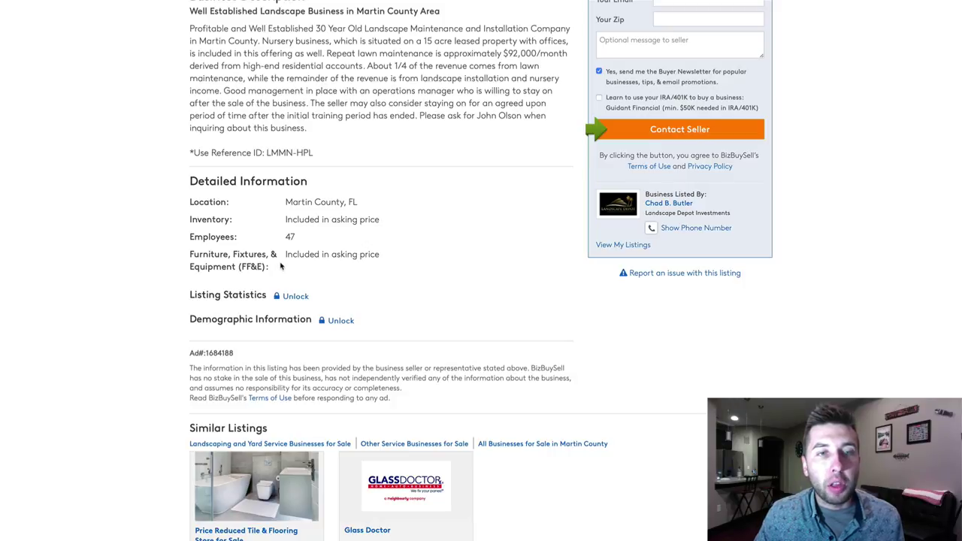
pyautogui.scroll(1, 280, 266)
pyautogui.moveTo(366, 230); pyautogui.dragTo(286, 225)
pyautogui.click(287, 236)
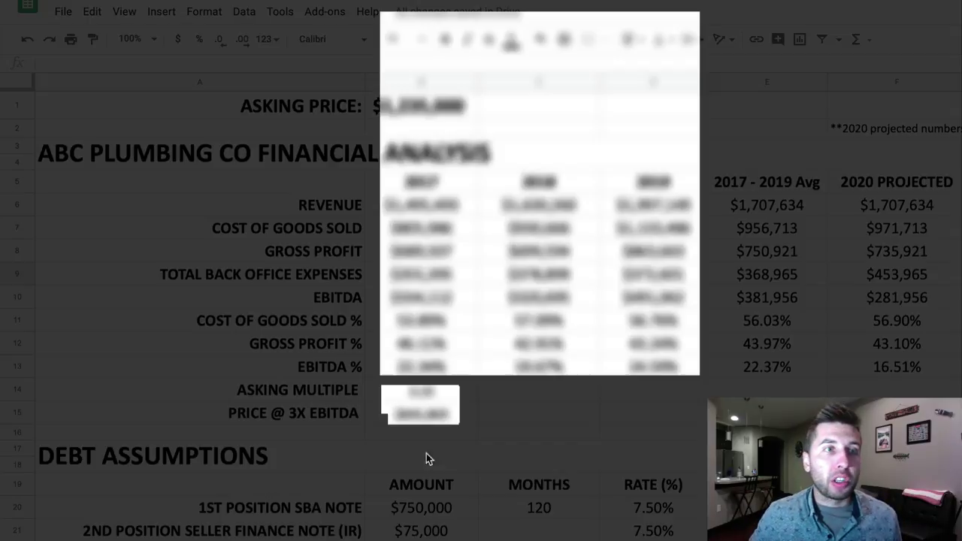
# Look through the ABC Plumbing Co sheet's debt, equity, cost of capital and cash flow sections, and return to the asking price
pyautogui.scroll(-6, 418, 472)
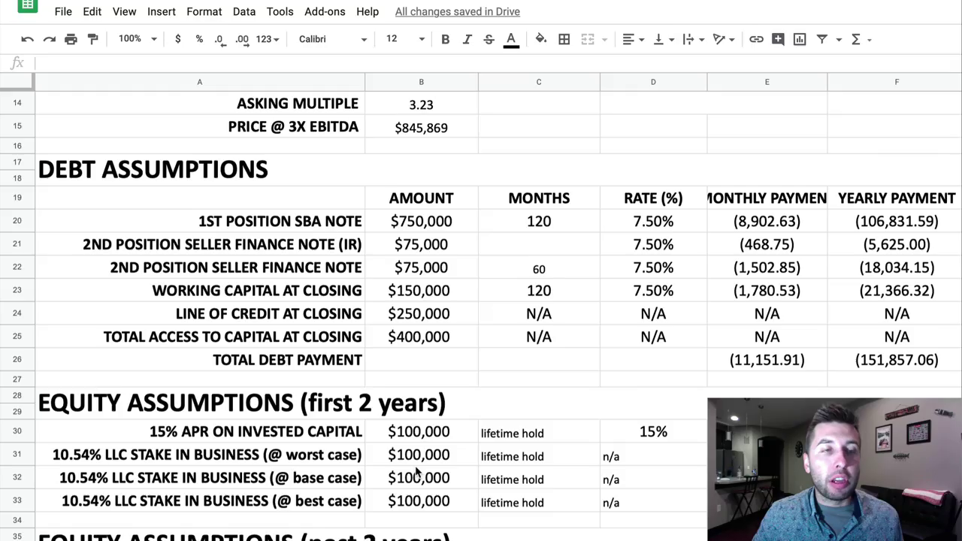
pyautogui.scroll(-7, 415, 468)
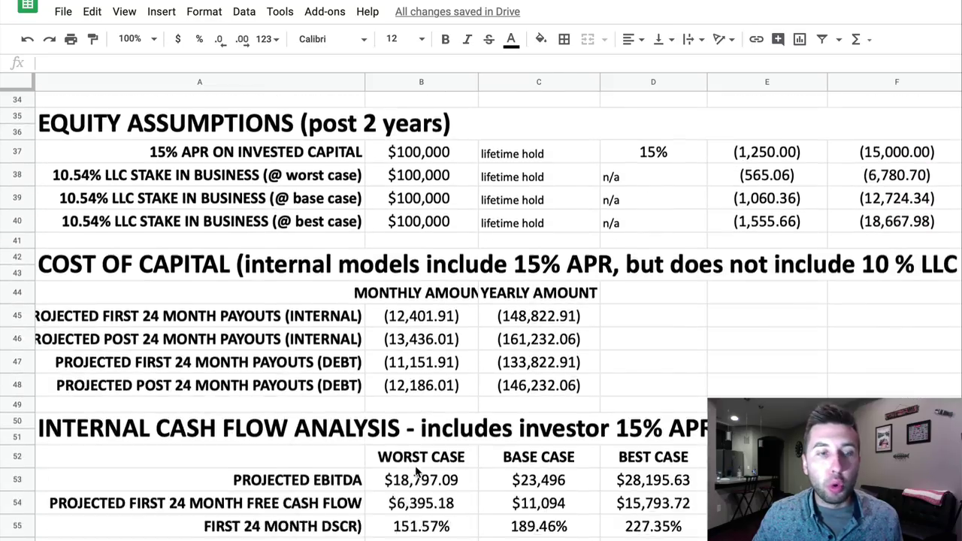
pyautogui.scroll(-2, 416, 470)
pyautogui.scroll(15, 417, 471)
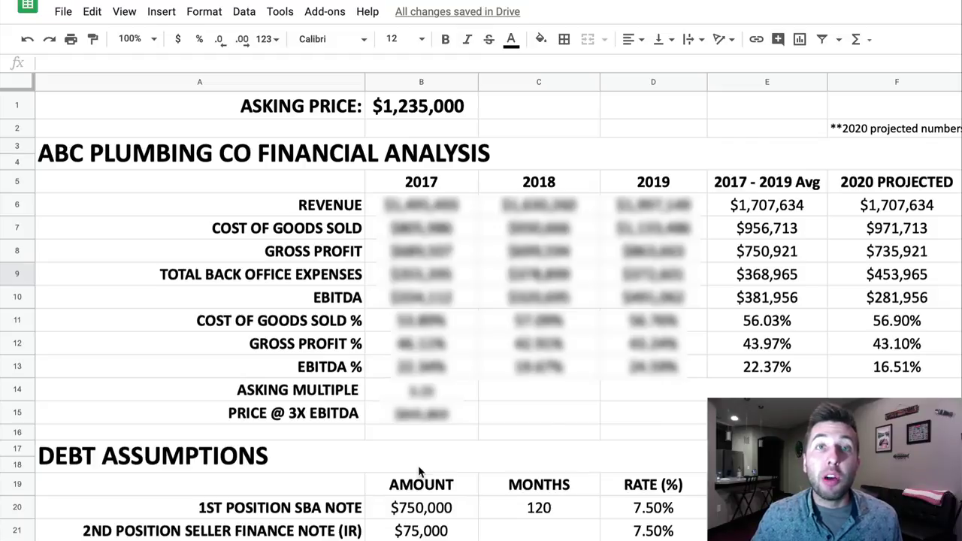
# Highlight the ABC Plumbing Co financial analysis block from the asking price down to the price at 3X EBITDA
pyautogui.moveTo(167, 147); pyautogui.dragTo(673, 410)
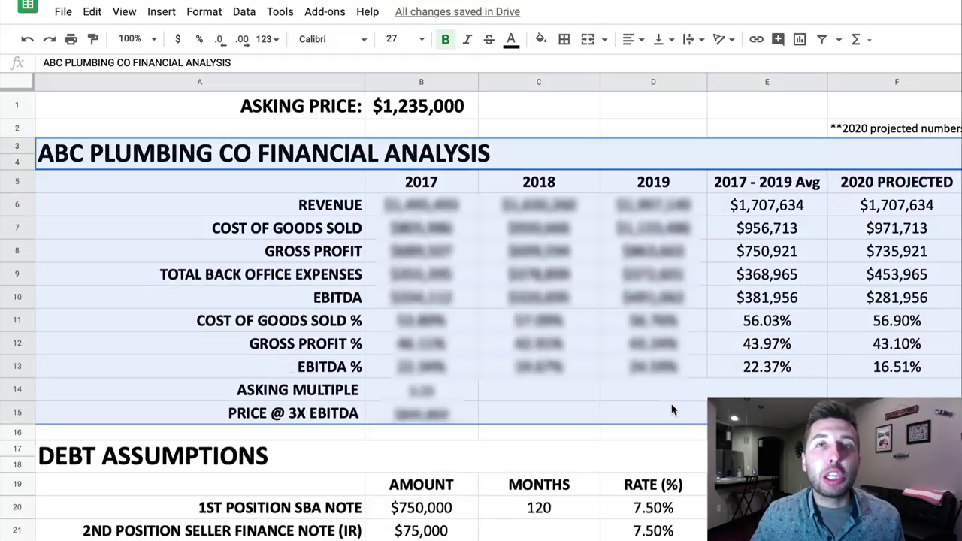
pyautogui.click(673, 410)
pyautogui.moveTo(167, 111); pyautogui.dragTo(699, 414)
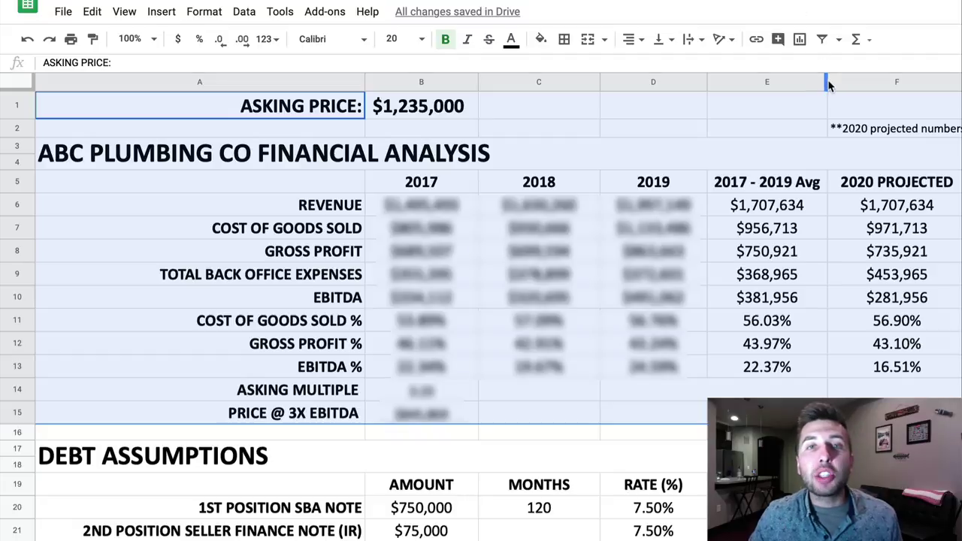
# Widen the 2017 - 2019 Avg column (column E) slightly and look across the sheet's remaining columns
pyautogui.moveTo(828, 81); pyautogui.dragTo(846, 84)
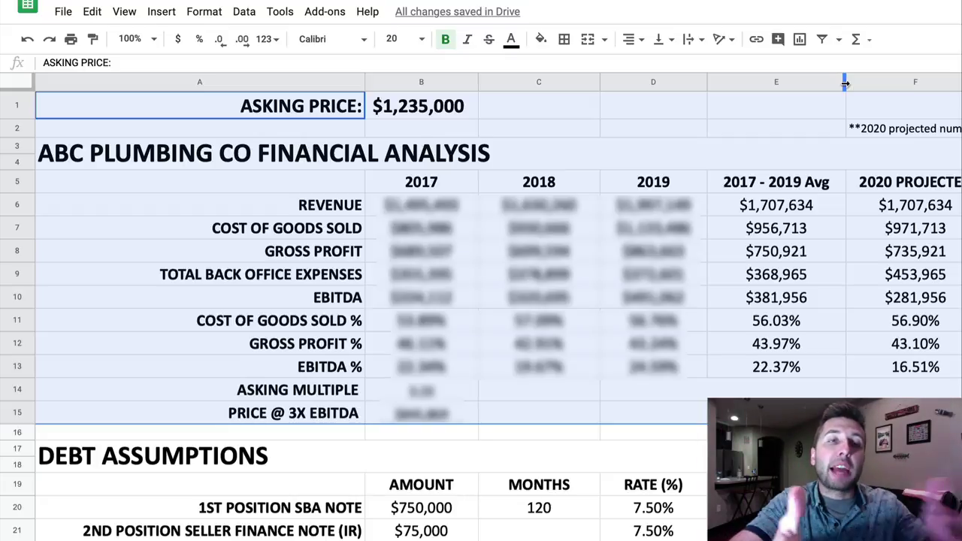
pyautogui.hscroll(10, 827, 79)
pyautogui.hscroll(-10, 812, 75)
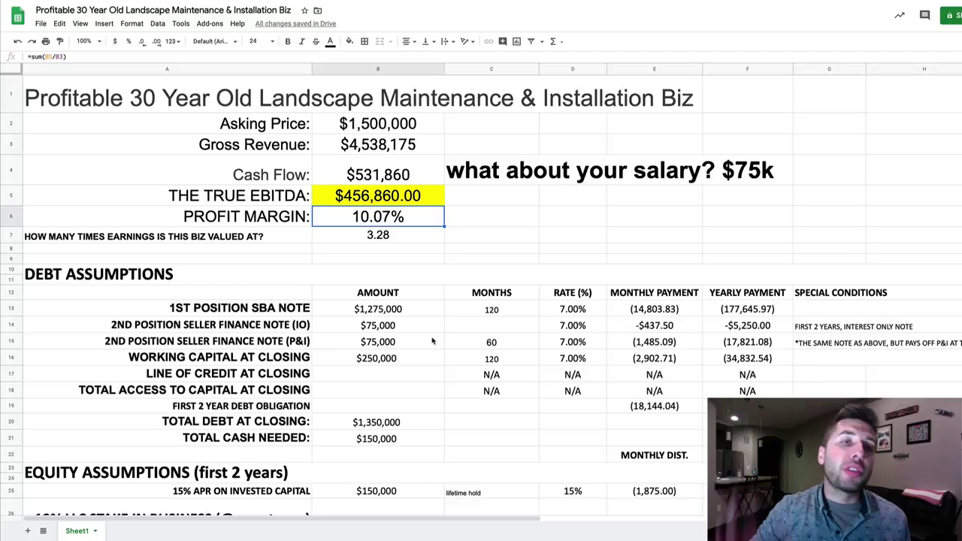
# Highlight the landscape business's summary rows, from the title in row 1 through the earnings multiple in row 7
pyautogui.moveTo(9, 98); pyautogui.dragTo(238, 246)
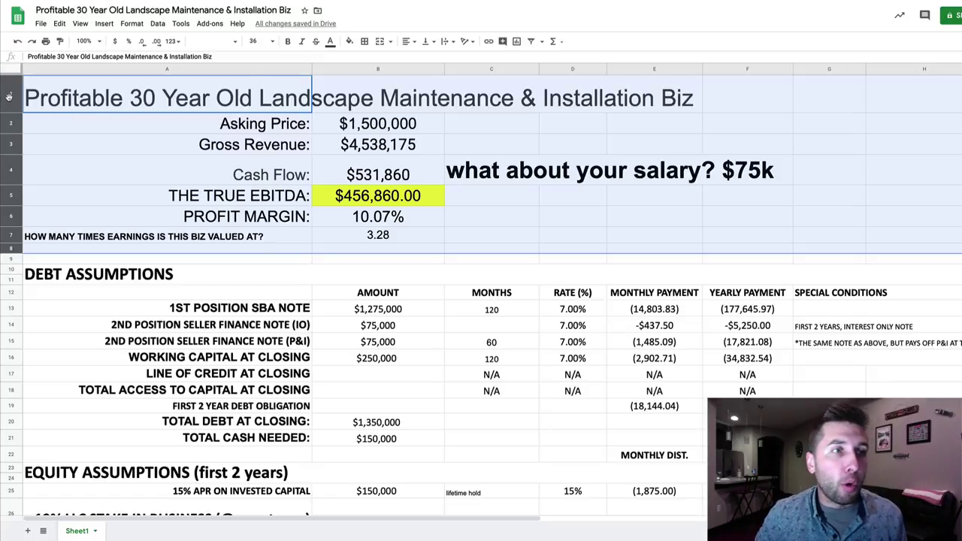
pyautogui.click(188, 192)
pyautogui.click(12, 98)
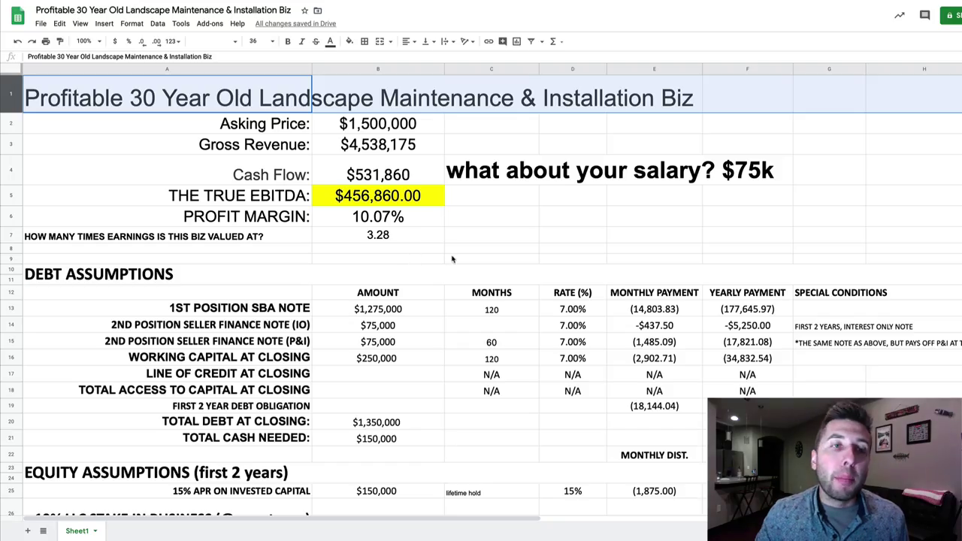
pyautogui.click(451, 259)
pyautogui.moveTo(19, 89); pyautogui.dragTo(6, 238)
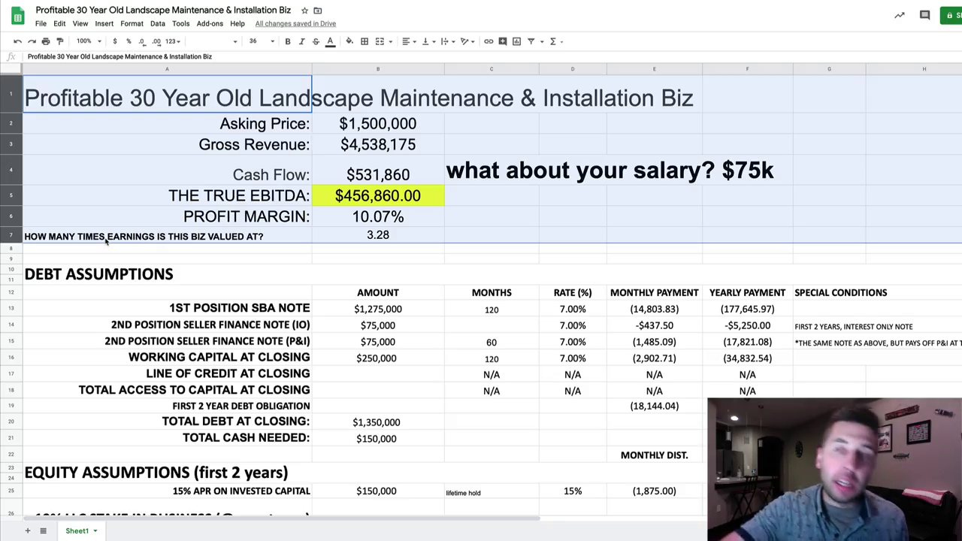
# Look over the landscape sheet's cost of capital and cash flow analysis sections, and return to the summary
pyautogui.scroll(-5, 106, 240)
pyautogui.scroll(5, 278, 263)
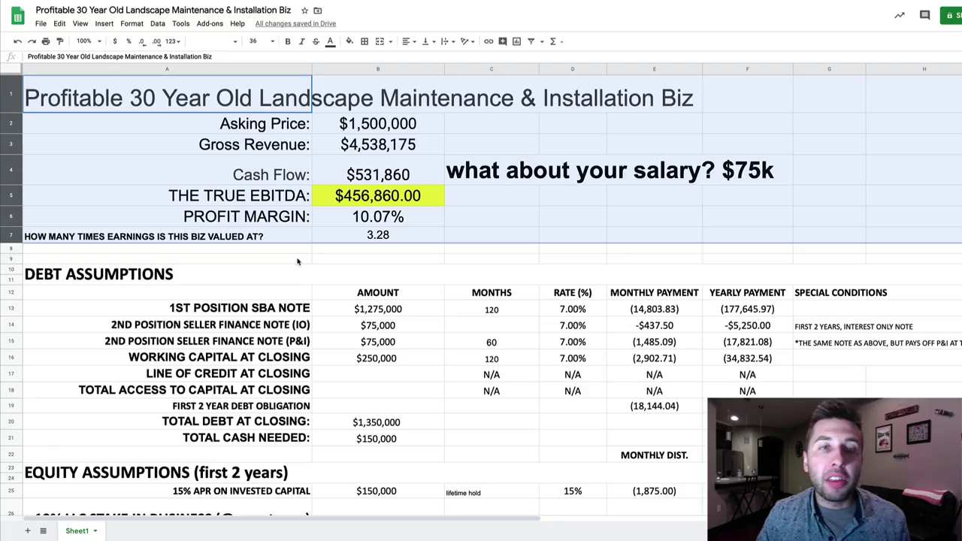
pyautogui.scroll(-15, 358, 223)
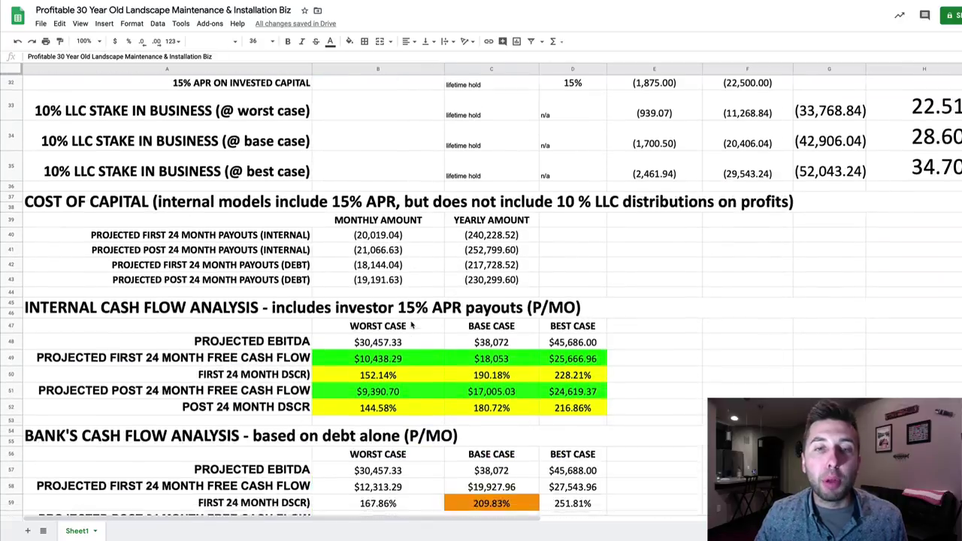
pyautogui.scroll(15, 411, 324)
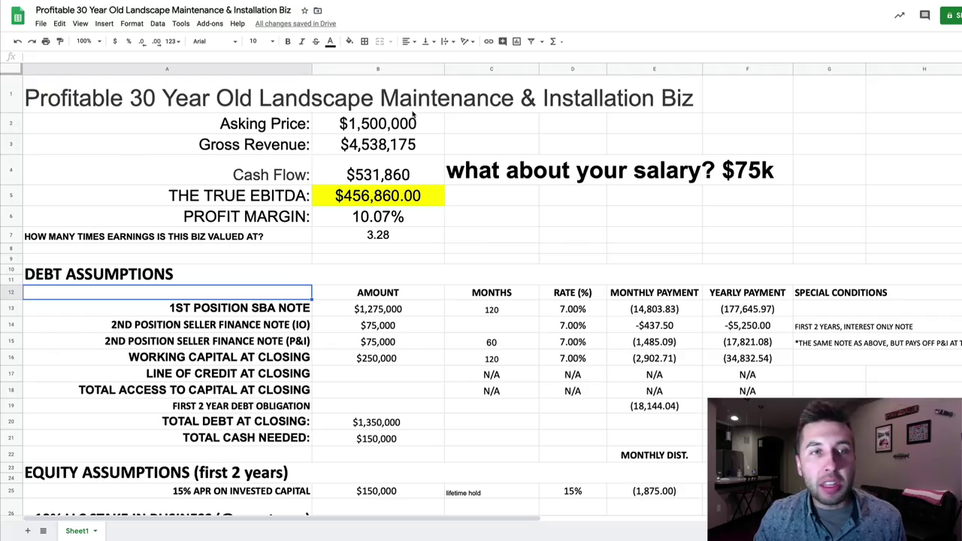
# Point out the gross revenue and cash flow figures and the true EBITDA label in the landscape summary
pyautogui.click(388, 148)
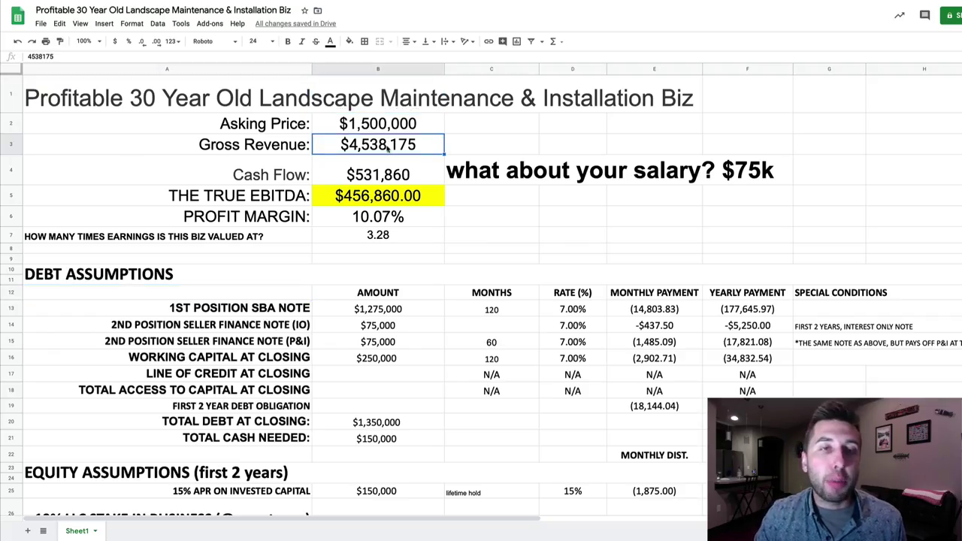
pyautogui.click(383, 173)
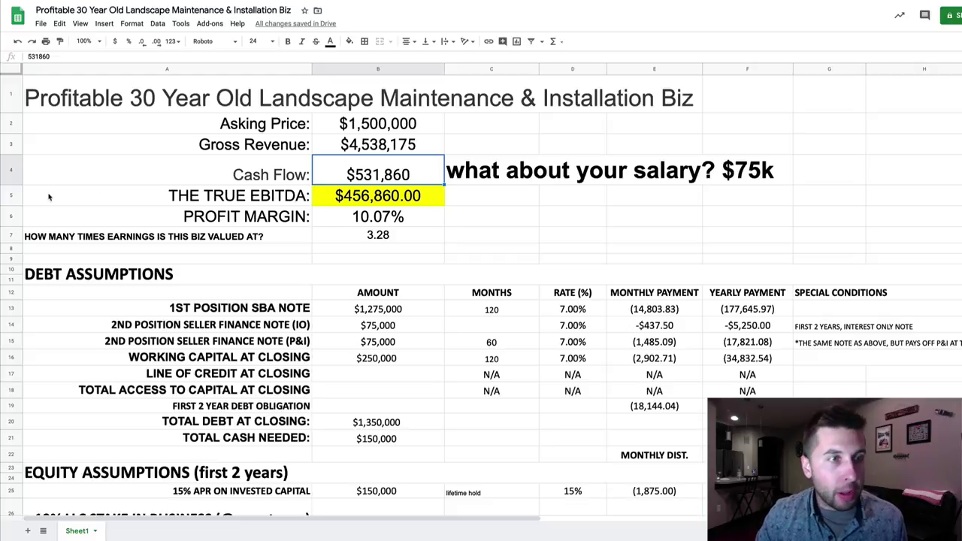
pyautogui.click(120, 193)
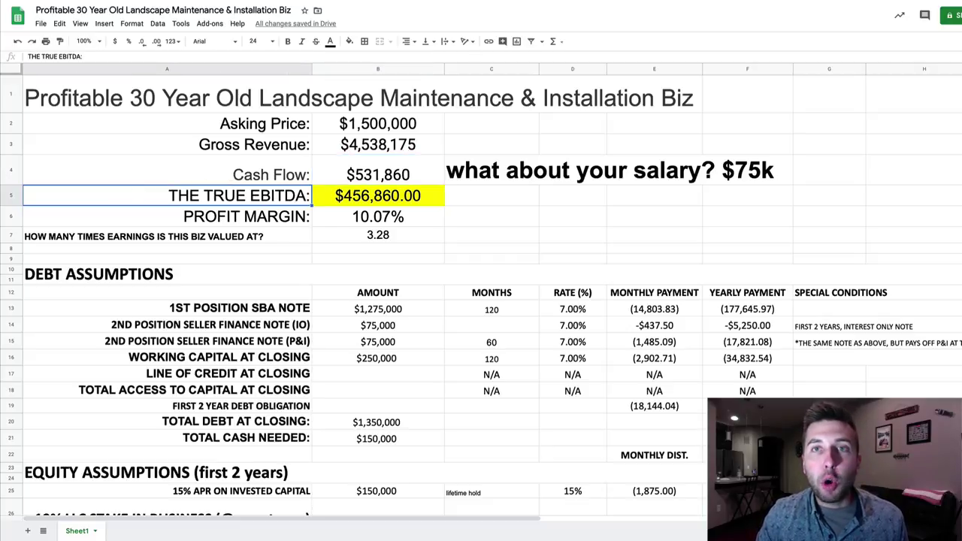
# Switch to the BizBuySell listing and highlight its cash flow figure for comparison with the sheet
pyautogui.hotkey('ctrl', 'Tab')
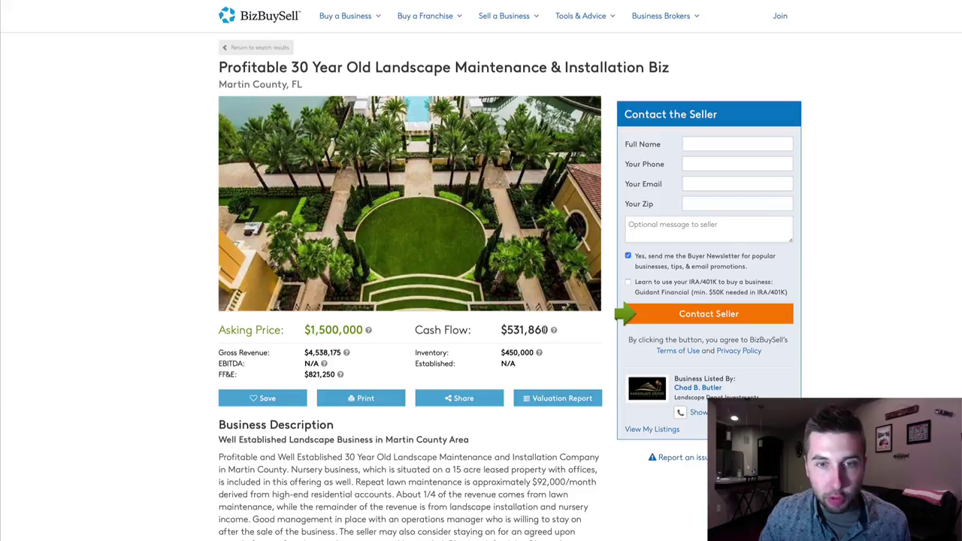
pyautogui.moveTo(546, 330); pyautogui.dragTo(416, 331)
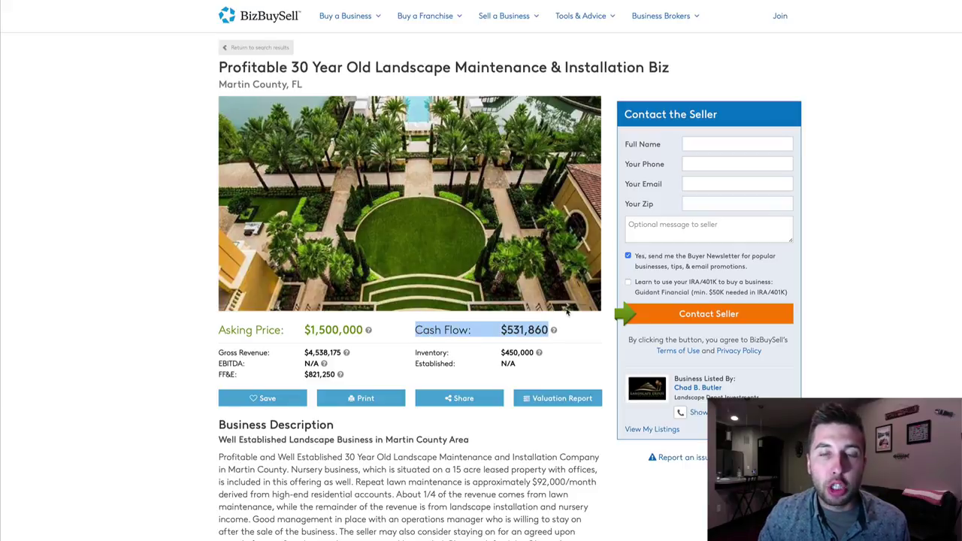
# Switch back to the spreadsheet and point out the cash flow figure, the true EBITDA row and the salary note beside them
pyautogui.hotkey('ctrl', 'shift', 'Tab')
pyautogui.click(349, 175)
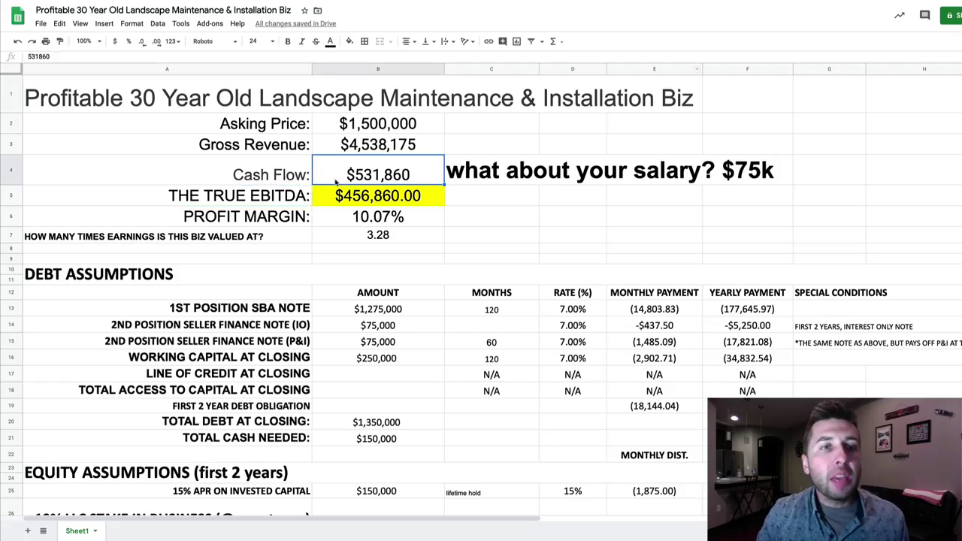
pyautogui.click(12, 195)
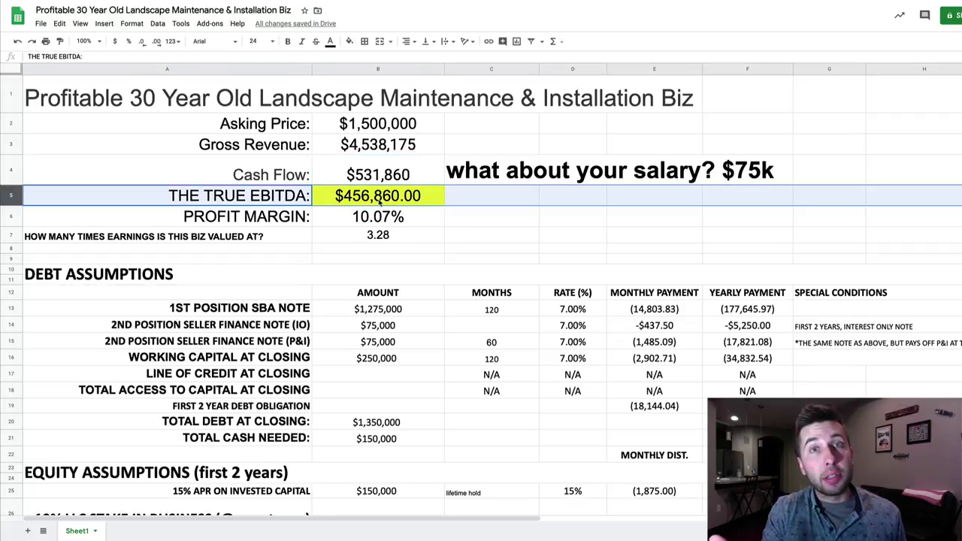
pyautogui.click(537, 178)
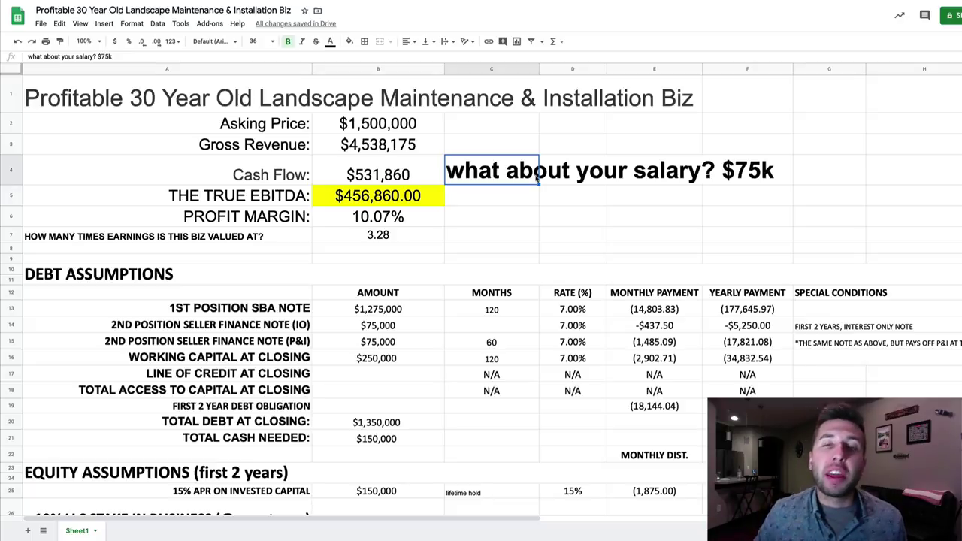
pyautogui.click(527, 198)
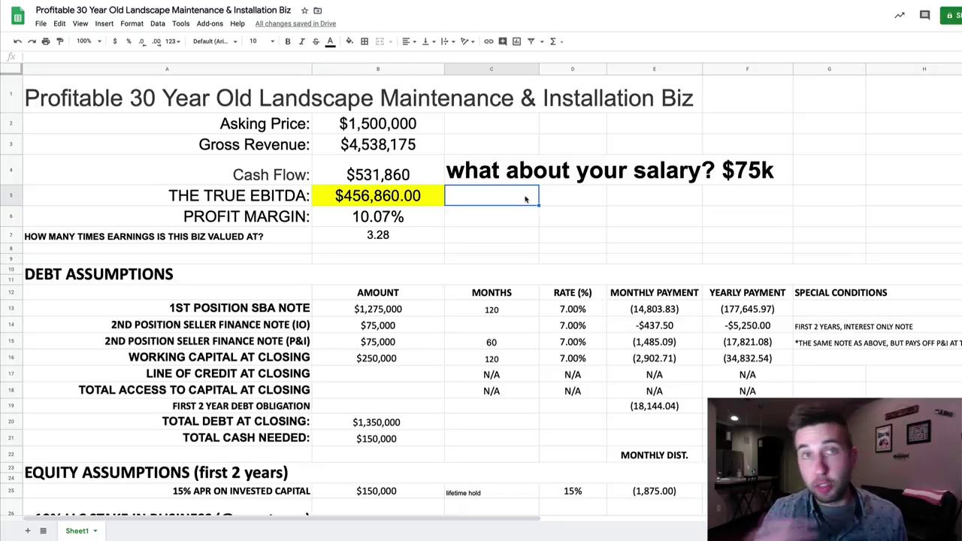
pyautogui.click(486, 175)
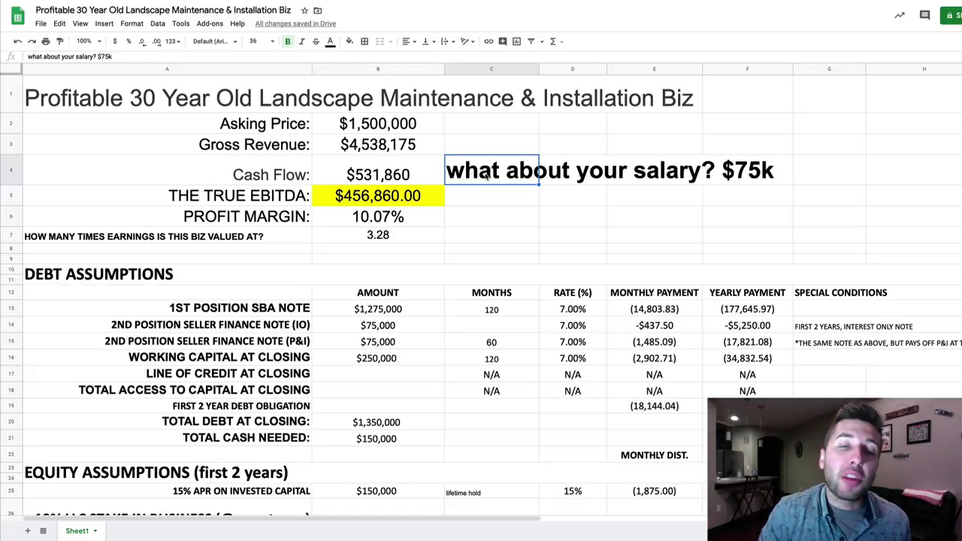
pyautogui.moveTo(485, 180); pyautogui.dragTo(786, 177)
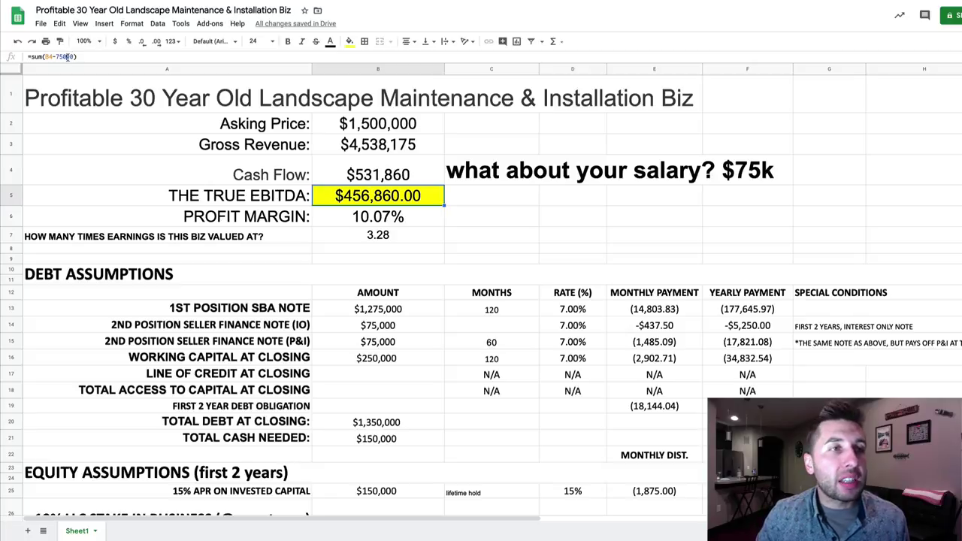
# Inspect the formula behind the true EBITDA figure, highlighting the salary deduction, and leave it as it is
pyautogui.click(69, 56)
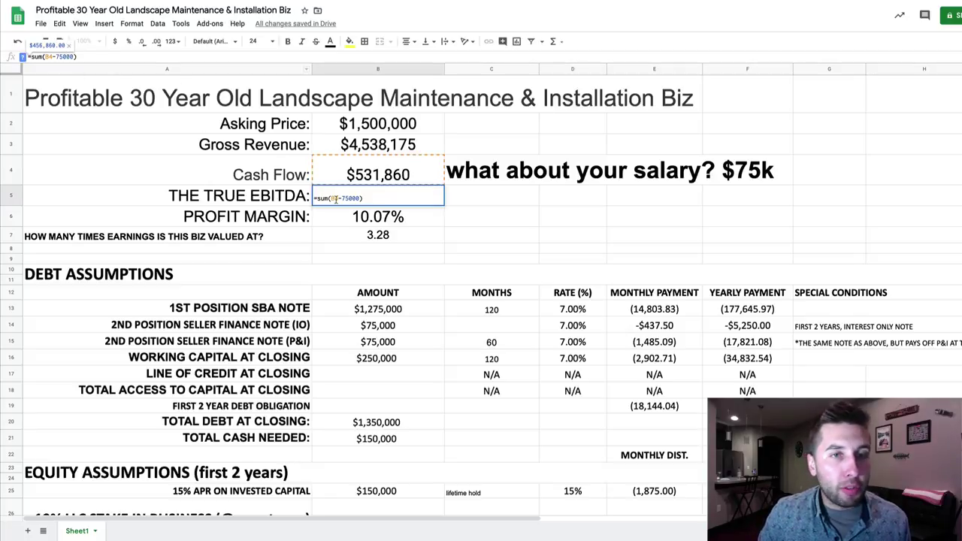
pyautogui.moveTo(73, 56); pyautogui.dragTo(65, 56)
pyautogui.press('Return')
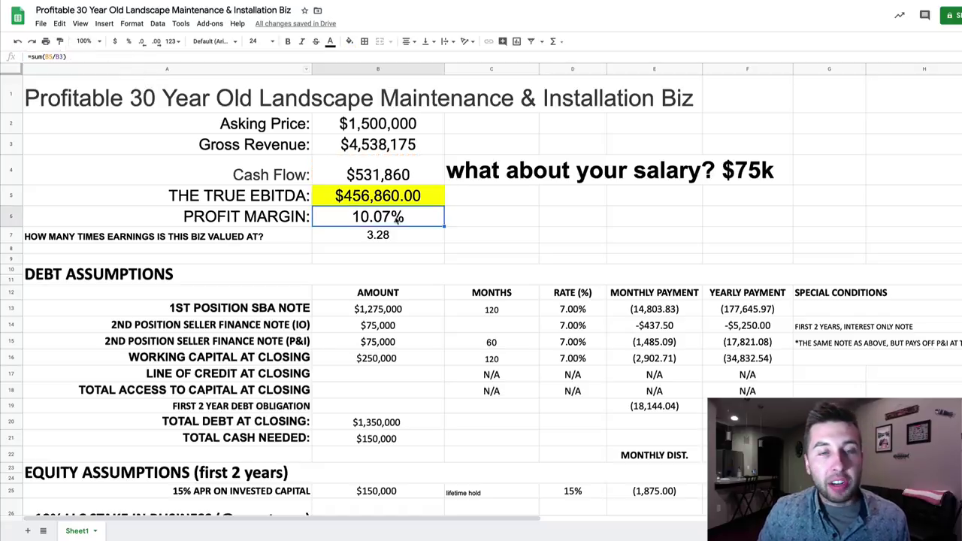
pyautogui.click(55, 57)
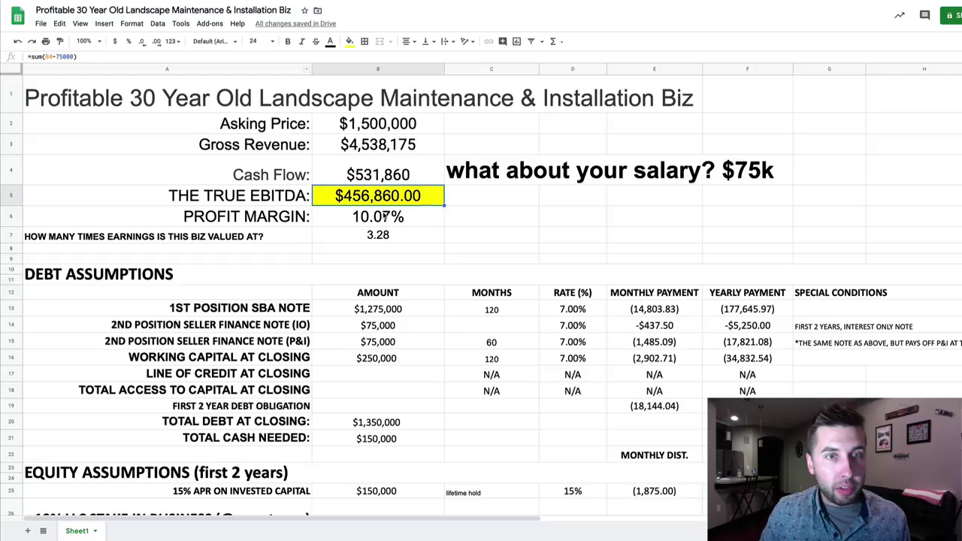
# Inspect the profit margin formula to see which summary cells it divides, and return to the margin figure
pyautogui.click(383, 216)
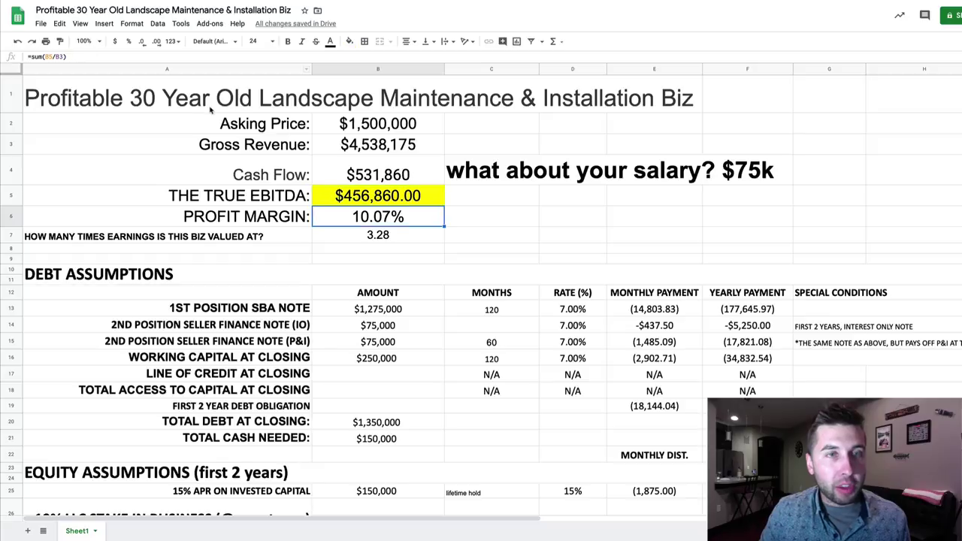
pyautogui.click(48, 67)
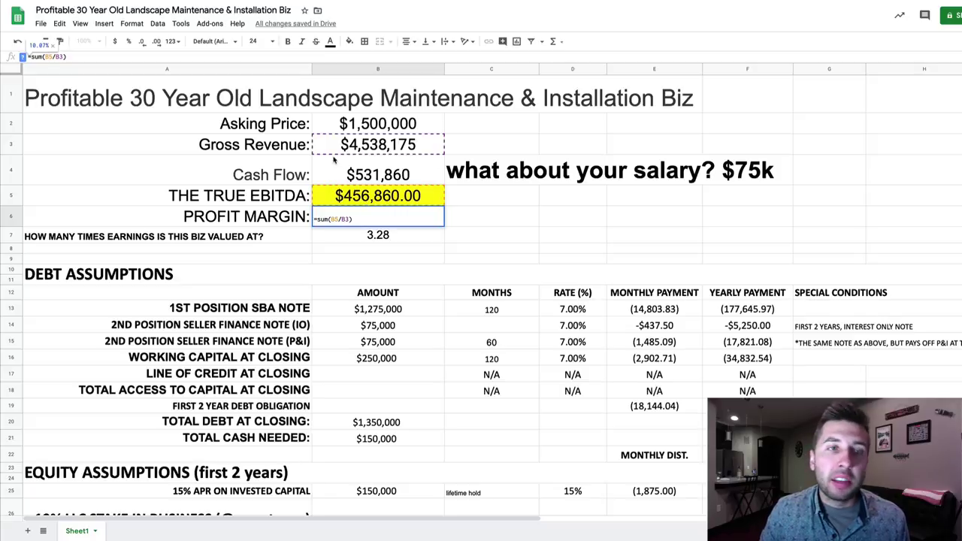
pyautogui.press('Return')
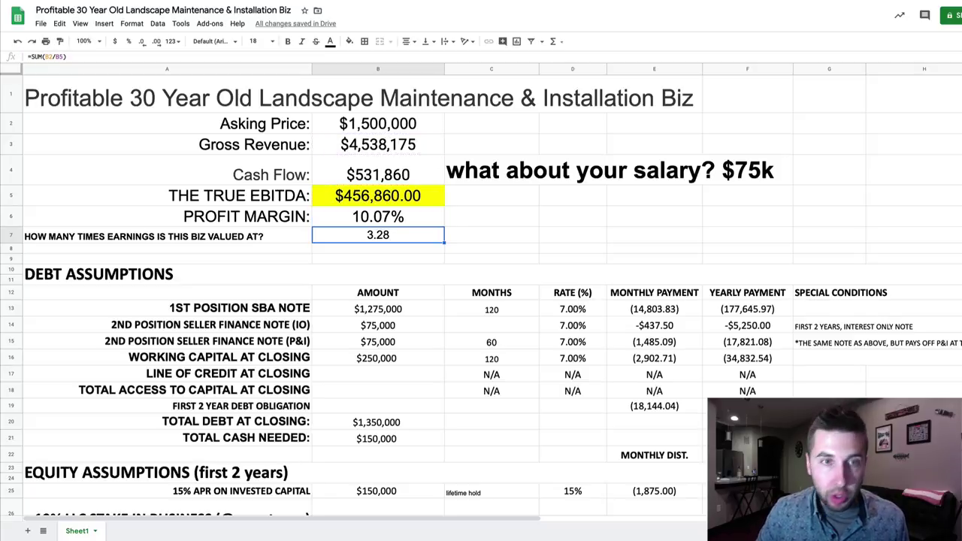
pyautogui.click(385, 216)
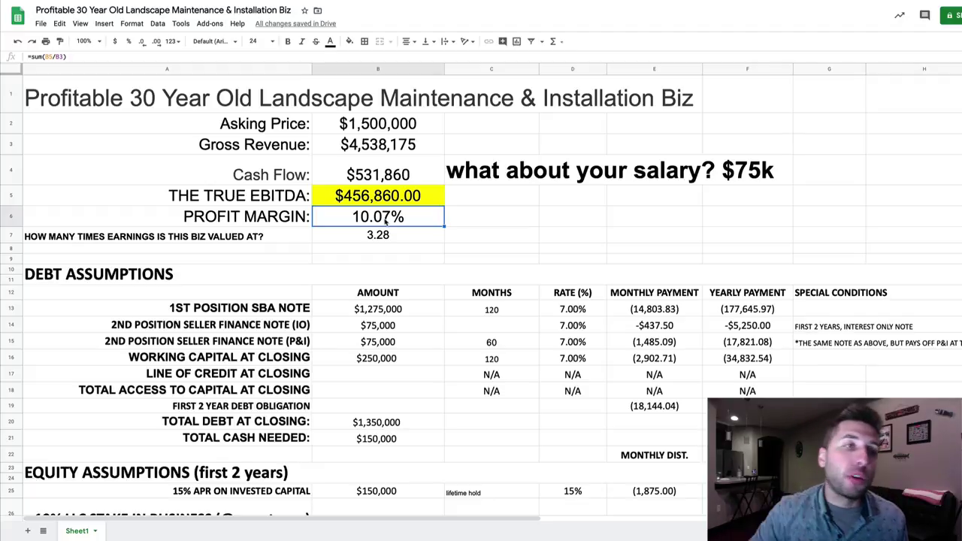
pyautogui.hscroll(10, 268, 141)
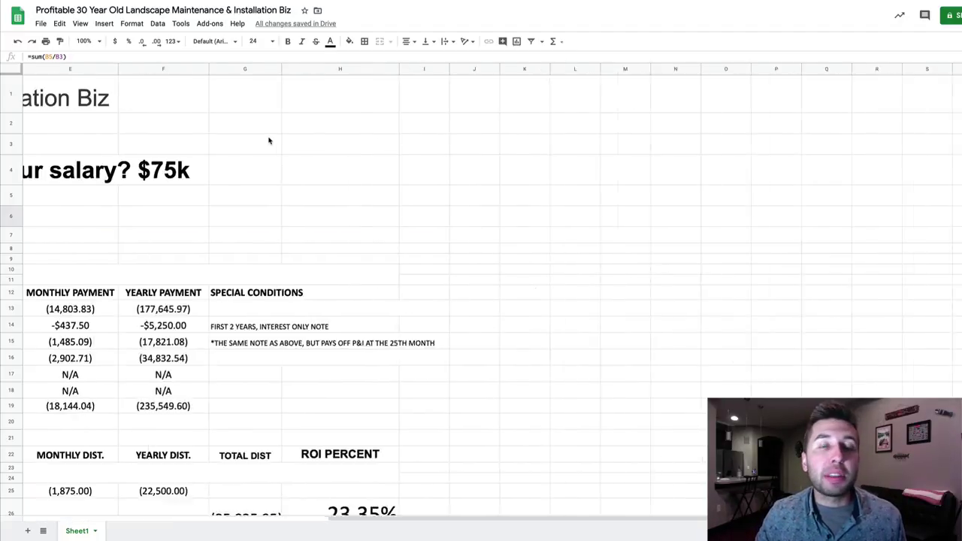
pyautogui.hscroll(-10, 268, 141)
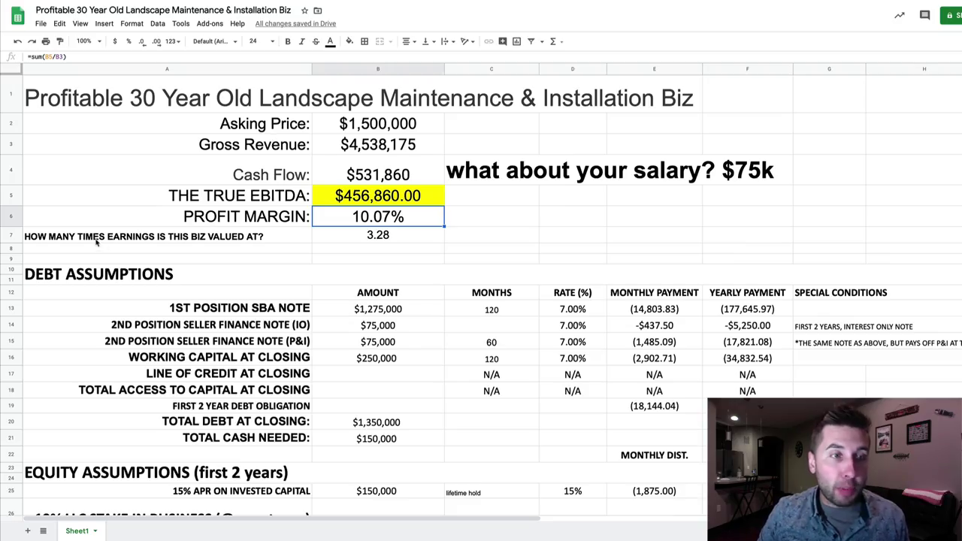
# Set the earnings multiple label in row 7 to font size 18 and widen column A to fit it
pyautogui.click(17, 238)
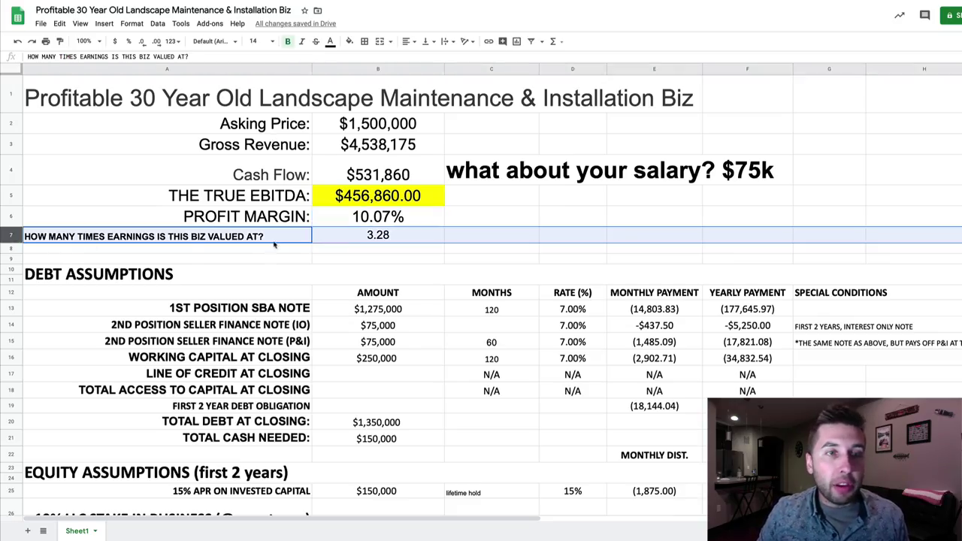
pyautogui.click(251, 241)
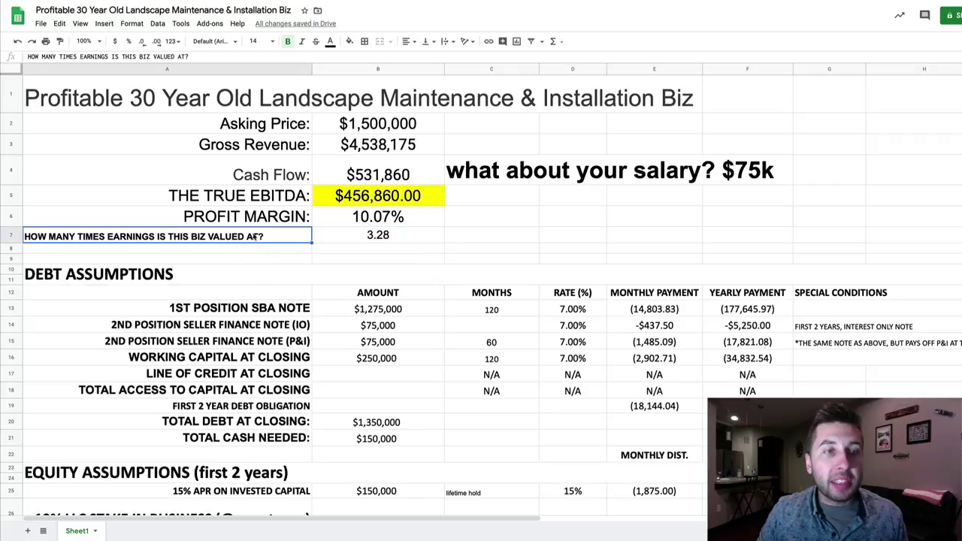
pyautogui.click(254, 41)
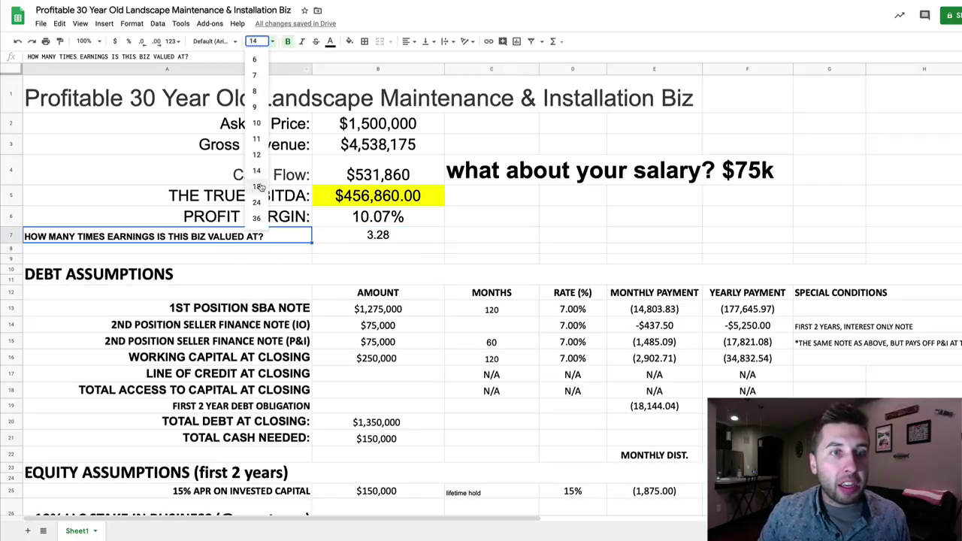
pyautogui.click(264, 181)
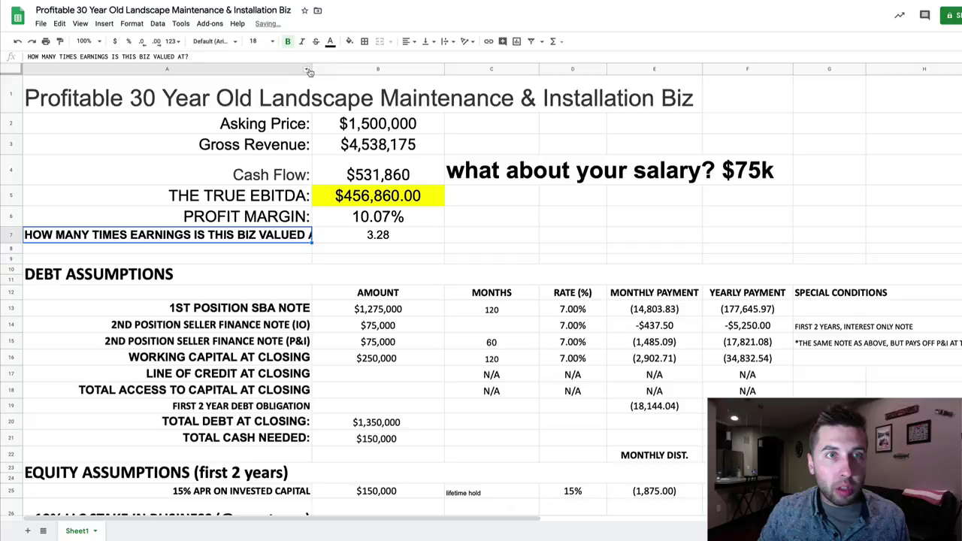
pyautogui.moveTo(312, 70); pyautogui.dragTo(360, 69)
# Inspect the formula behind the earnings multiple in row 7, and close it without editing
pyautogui.click(442, 239)
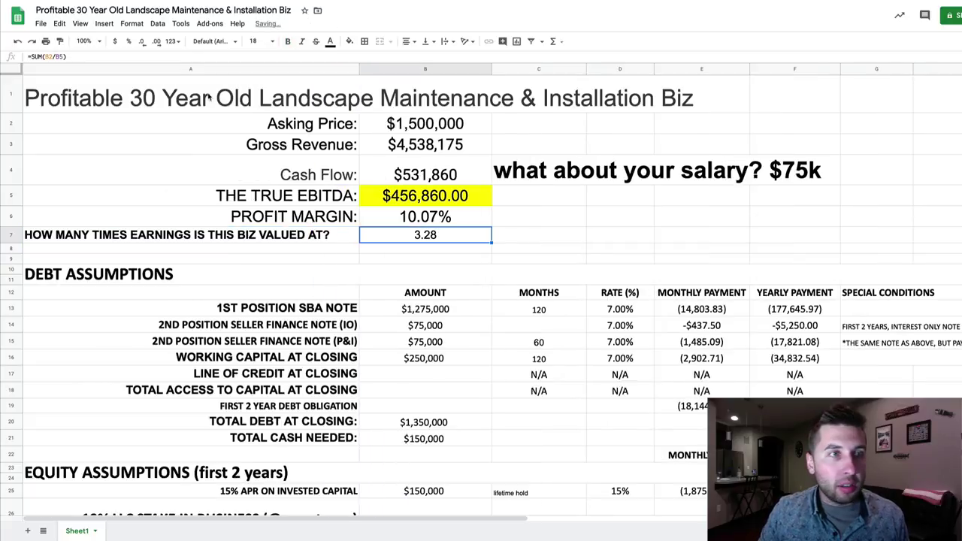
pyautogui.press('Return')
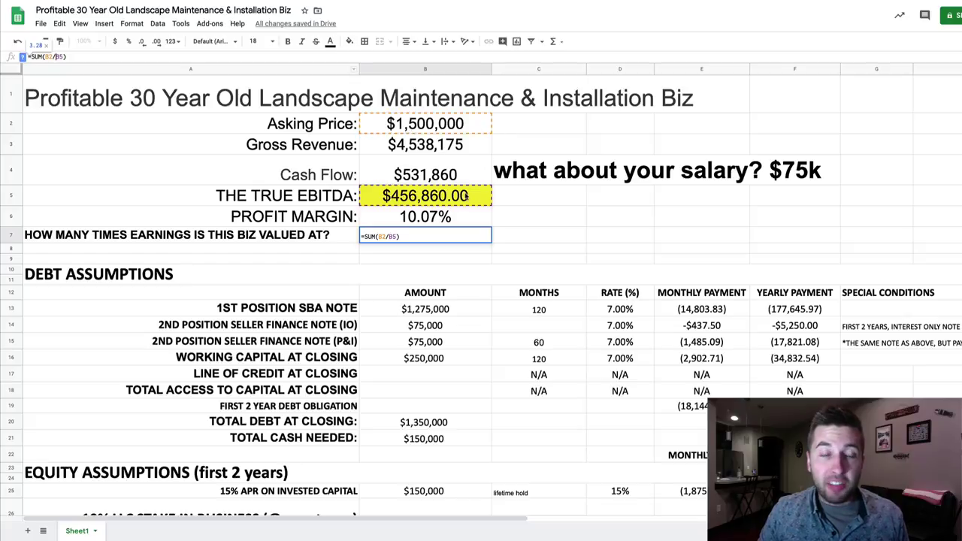
pyautogui.press('Return')
pyautogui.click(423, 237)
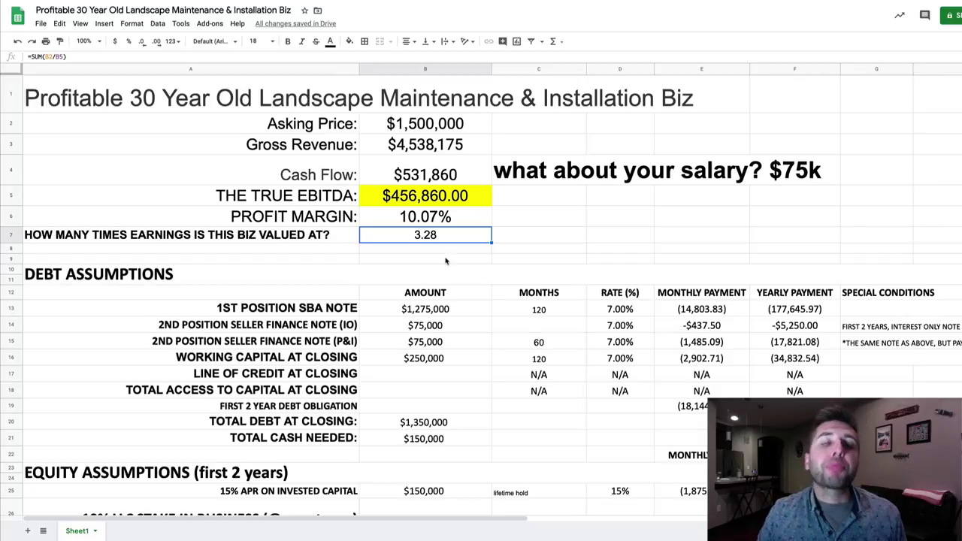
# Point out the debt assumptions heading and highlight the PMT formula behind the 1st position SBA note's monthly payment
pyautogui.scroll(-1, 446, 261)
pyautogui.click(73, 221)
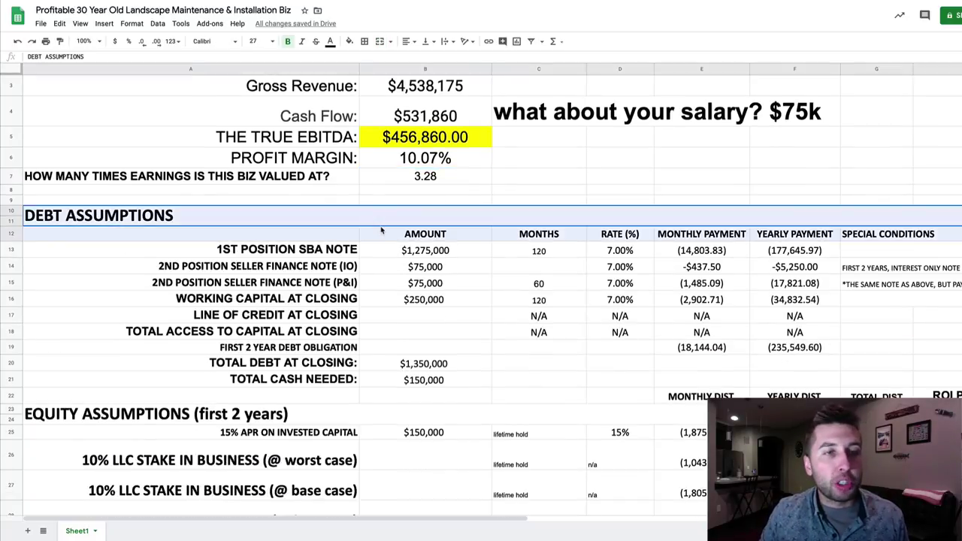
pyautogui.click(416, 197)
pyautogui.click(706, 254)
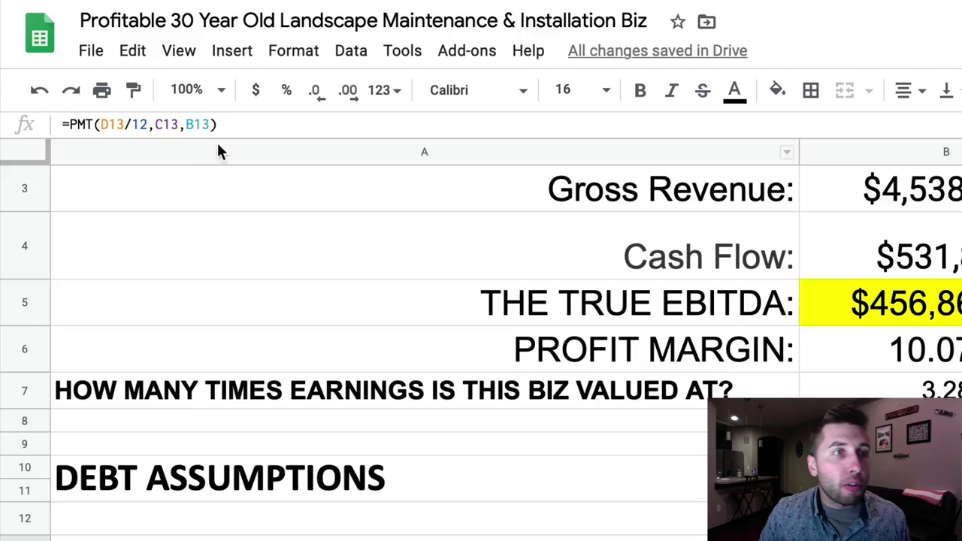
pyautogui.moveTo(243, 124); pyautogui.dragTo(17, 122)
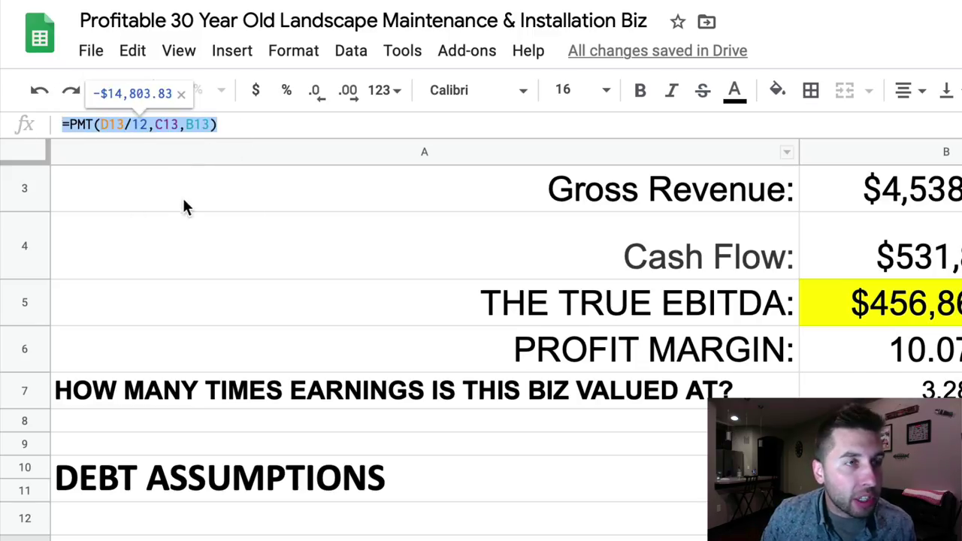
pyautogui.click(337, 260)
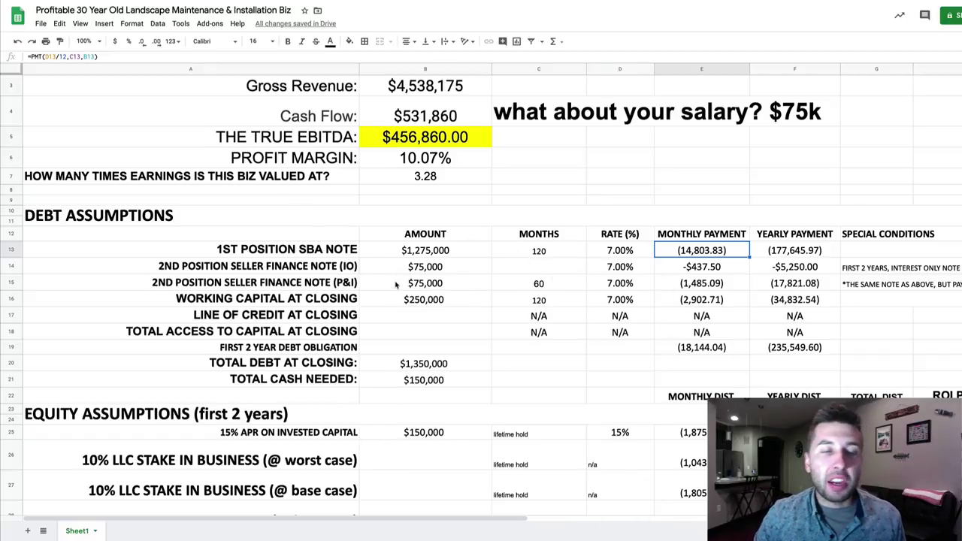
# Inspect the formula for the 1st position SBA note's amount and trace it to the asking price
pyautogui.click(16, 250)
pyautogui.click(410, 252)
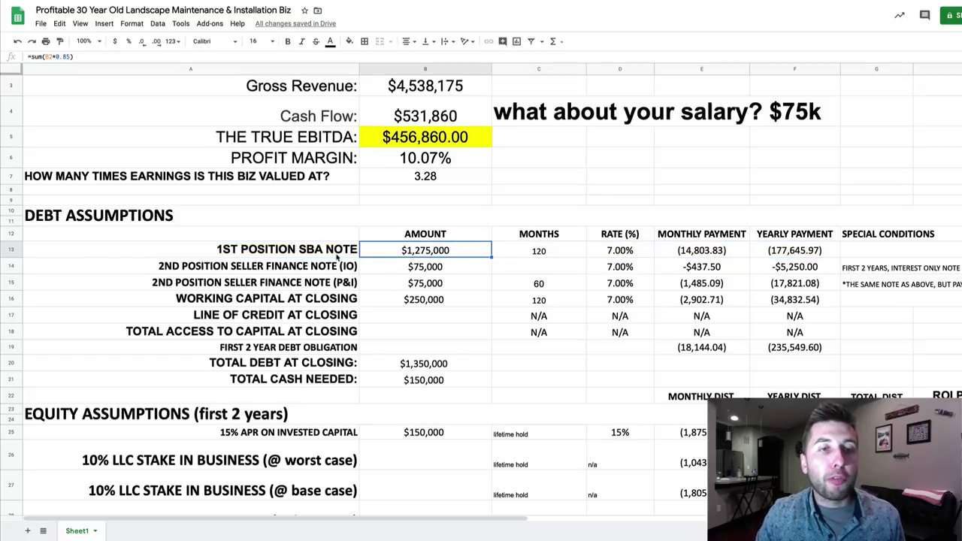
pyautogui.click(55, 57)
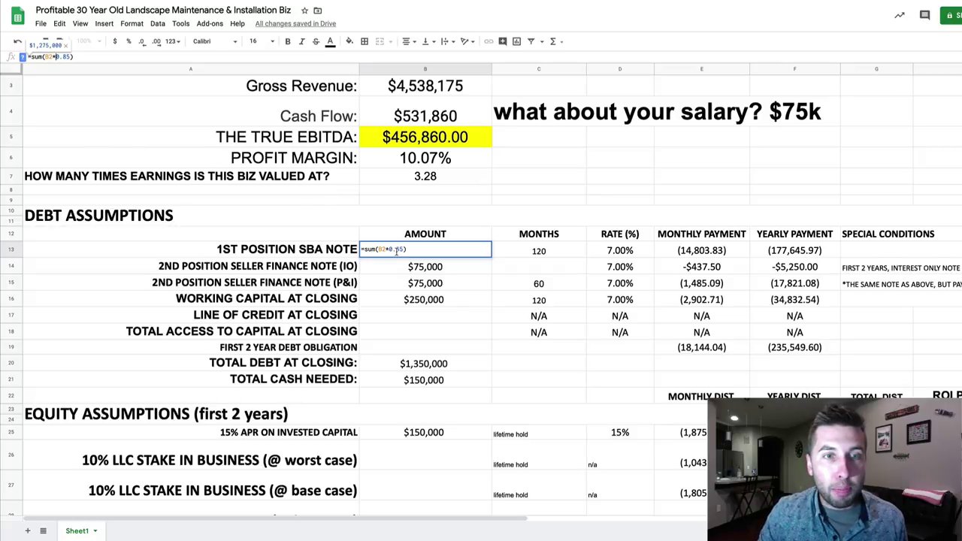
pyautogui.scroll(2, 397, 252)
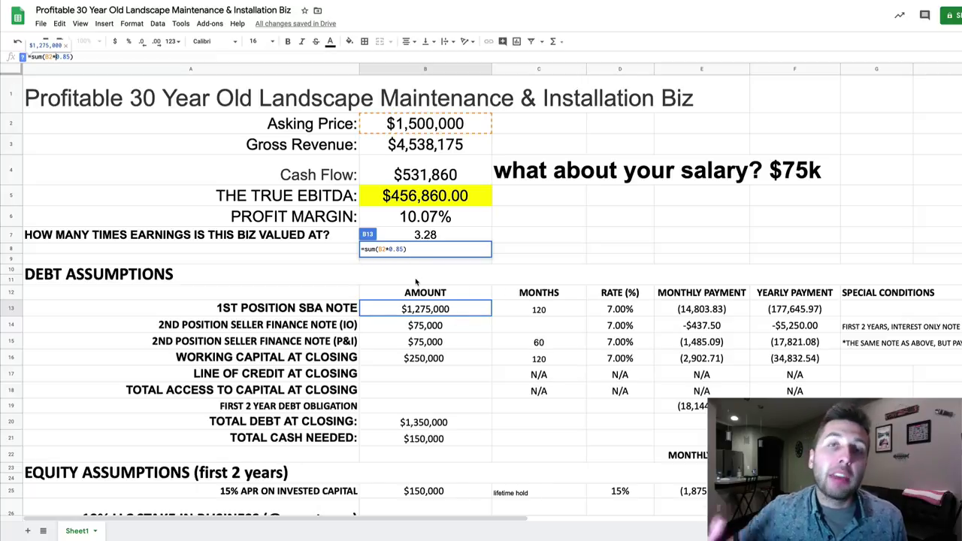
pyautogui.press('Return')
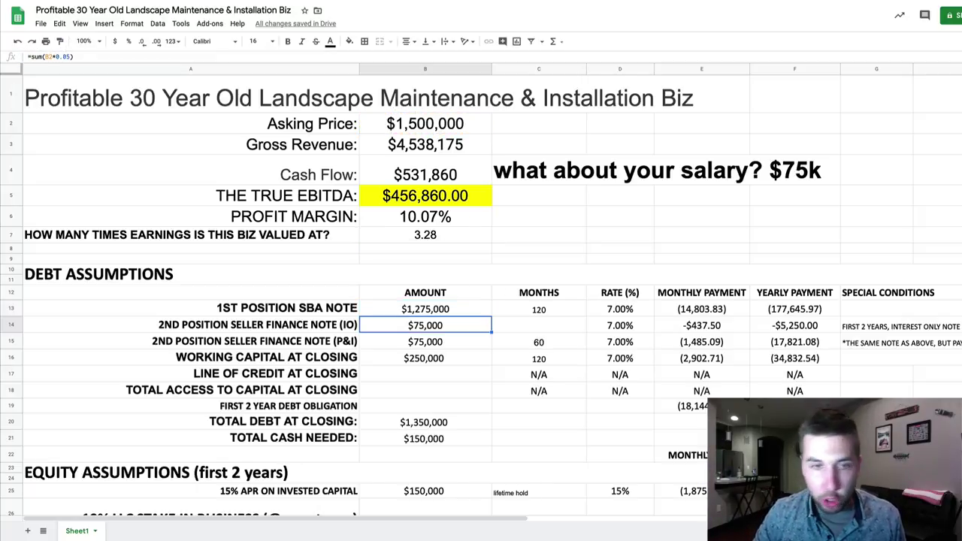
# Walk through the 1st position SBA note's row, pointing out its months, rate, monthly payment and yearly payment
pyautogui.click(12, 309)
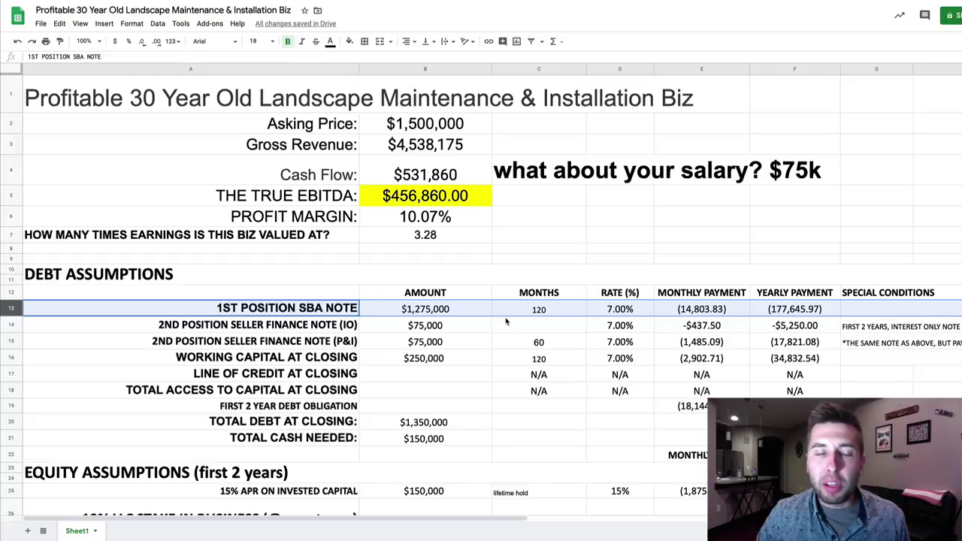
pyautogui.click(518, 315)
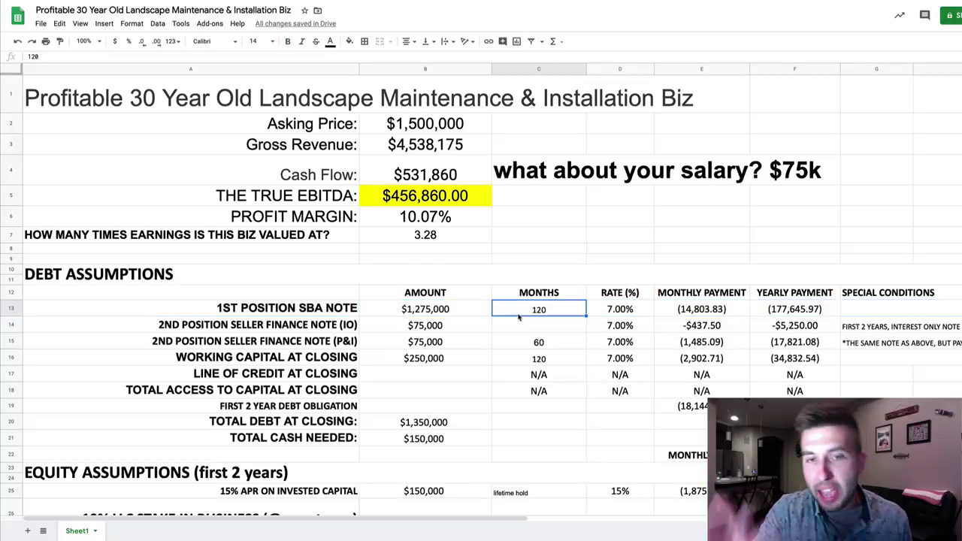
pyautogui.click(619, 311)
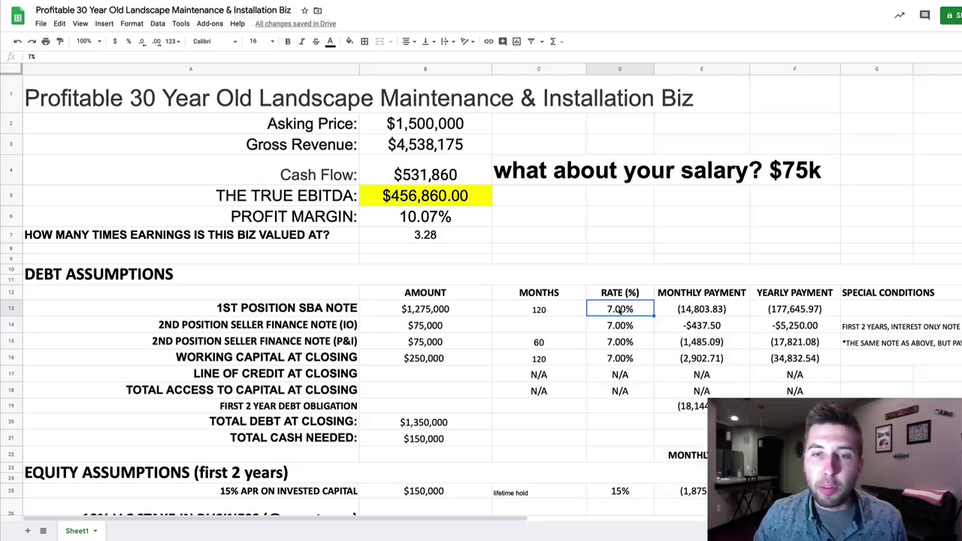
pyautogui.click(704, 311)
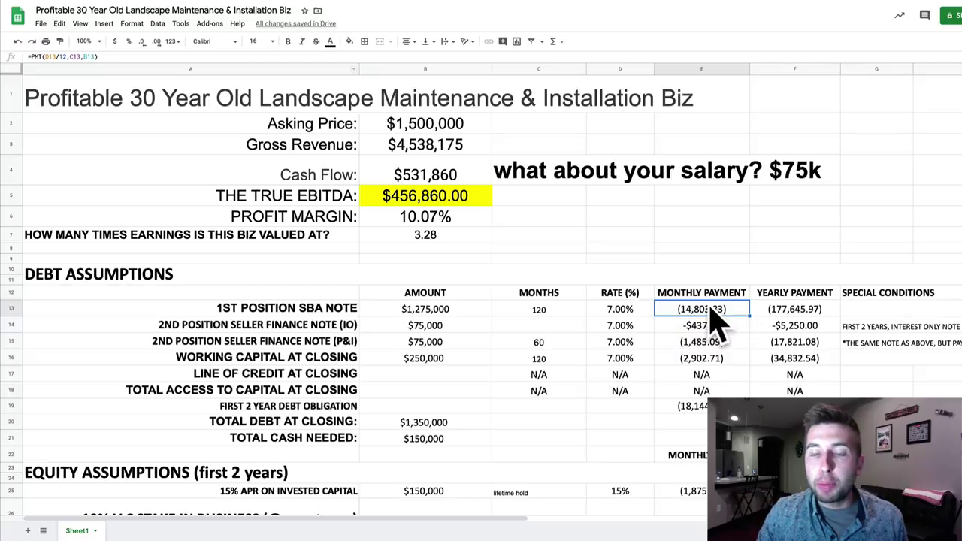
pyautogui.click(782, 311)
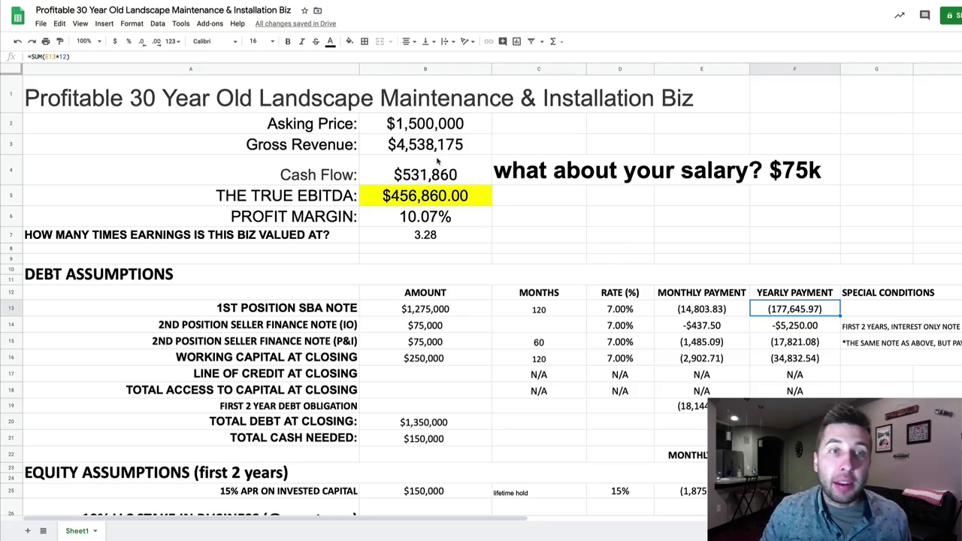
# Point out the true EBITDA and the interest-only 2nd position seller finance note's row, amount and special condition
pyautogui.click(431, 197)
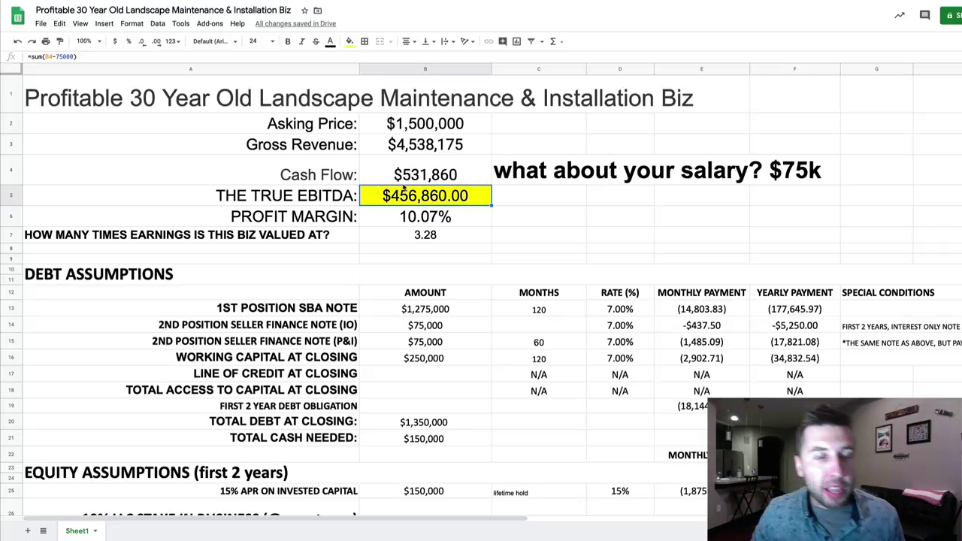
pyautogui.scroll(-1, 160, 314)
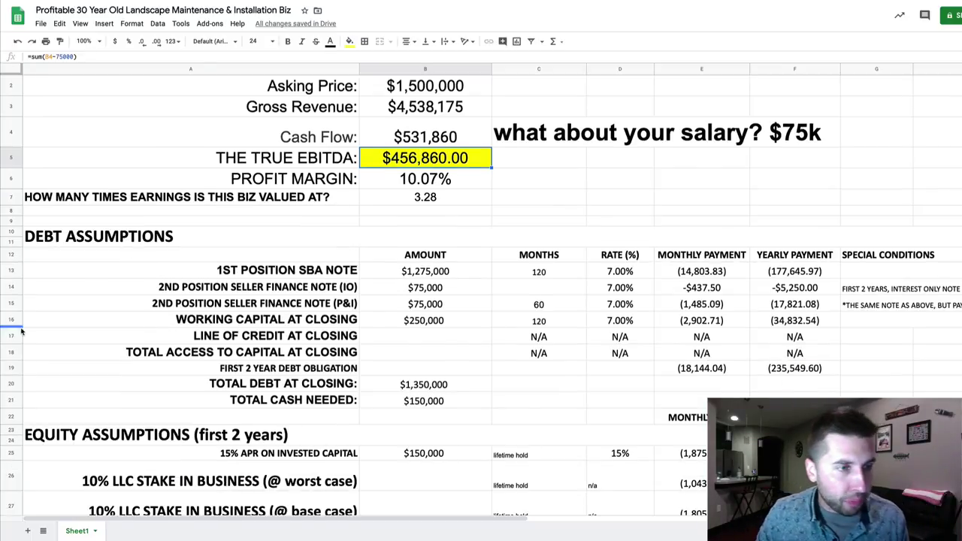
pyautogui.click(12, 288)
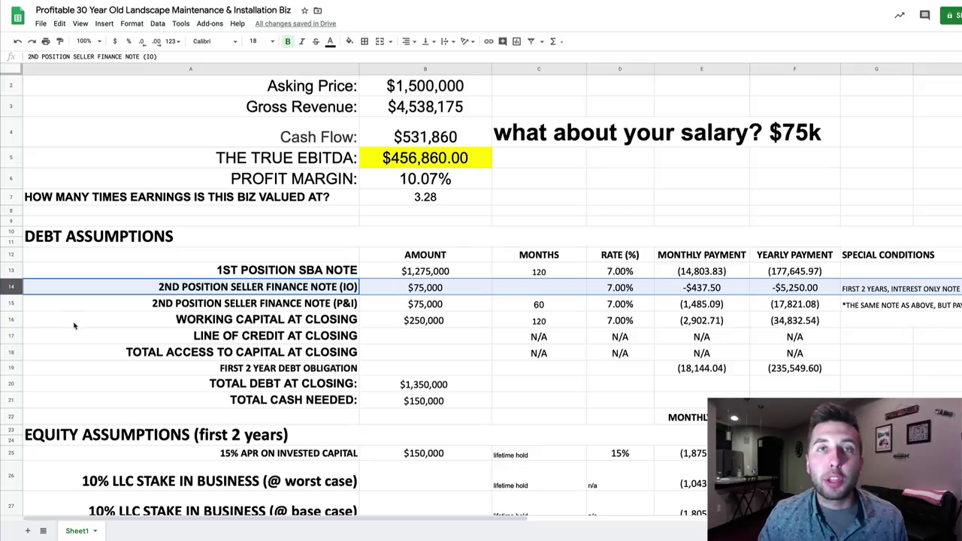
pyautogui.click(426, 294)
pyautogui.scroll(1, 426, 261)
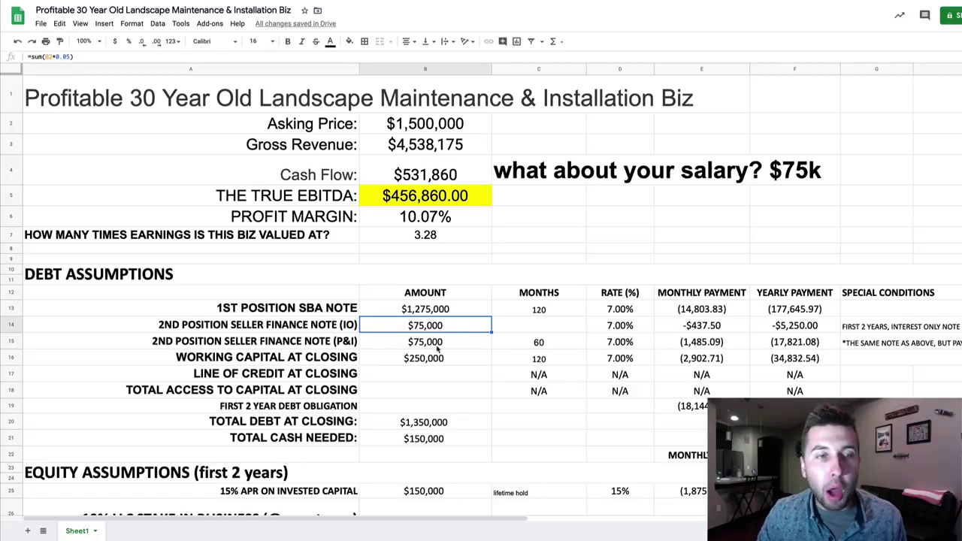
pyautogui.click(11, 325)
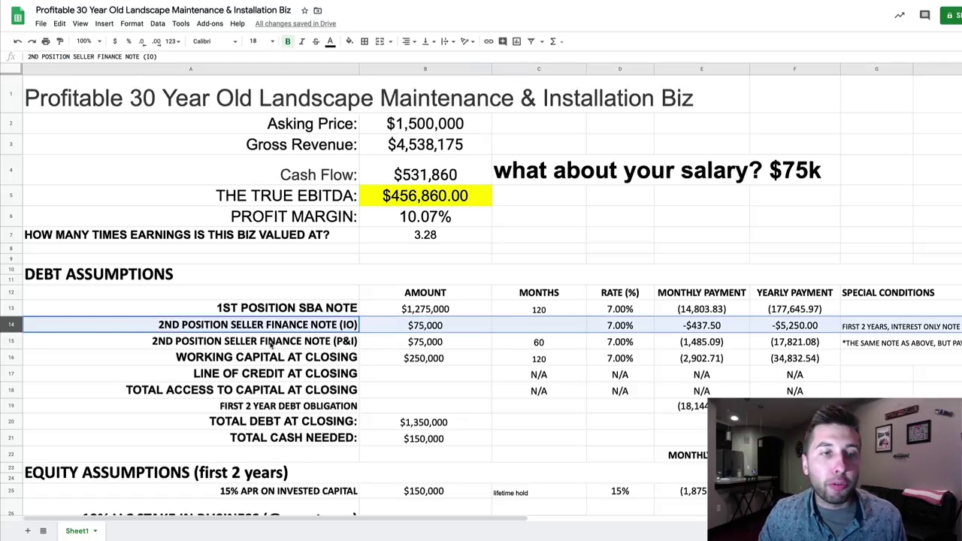
pyautogui.click(873, 330)
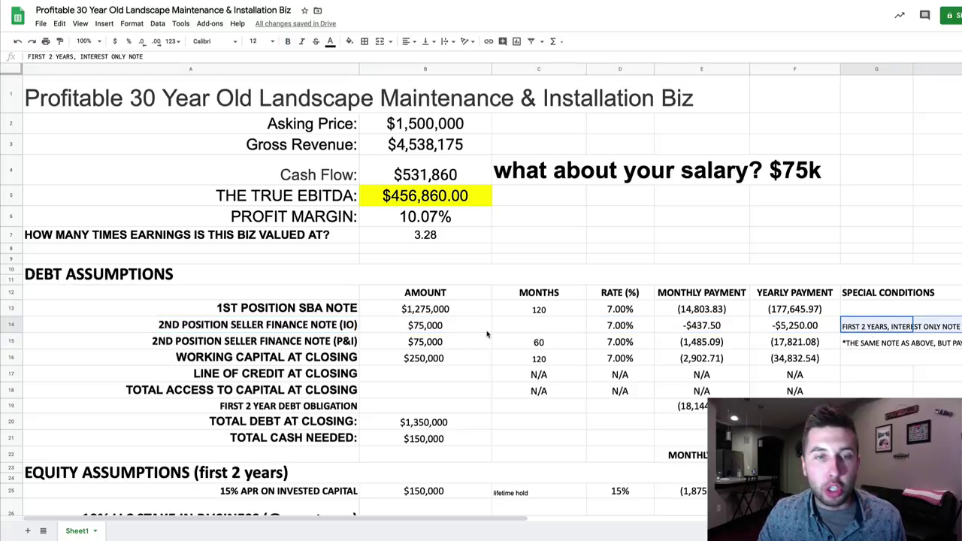
# Walk through the interest-only seller finance note's rate, monthly payment and yearly payment, finishing with its whole row selected
pyautogui.click(11, 328)
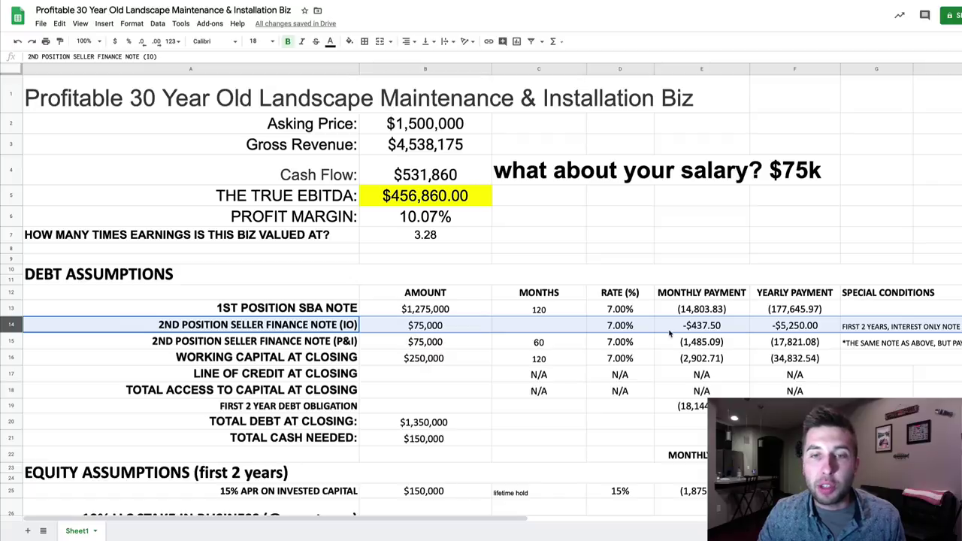
pyautogui.click(624, 331)
pyautogui.click(699, 331)
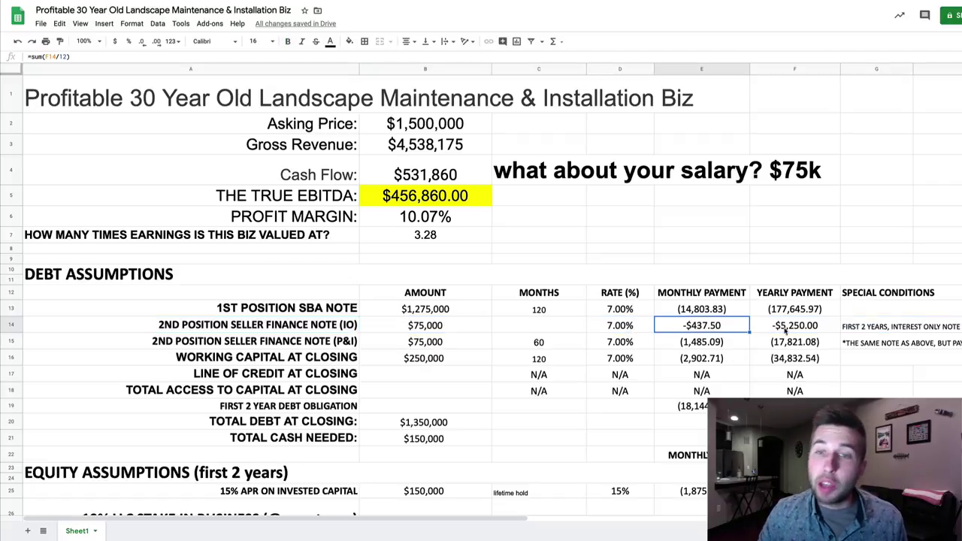
pyautogui.click(797, 329)
pyautogui.click(717, 323)
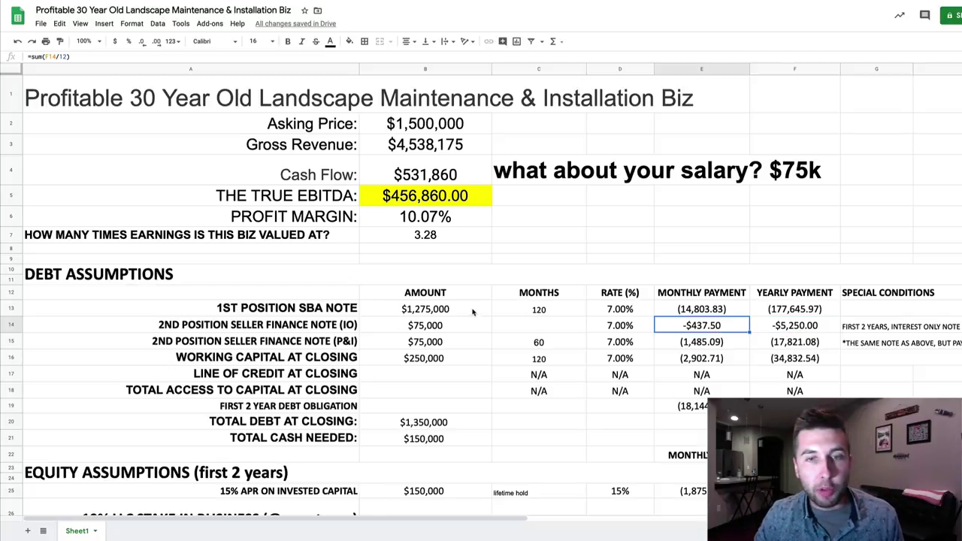
pyautogui.click(10, 325)
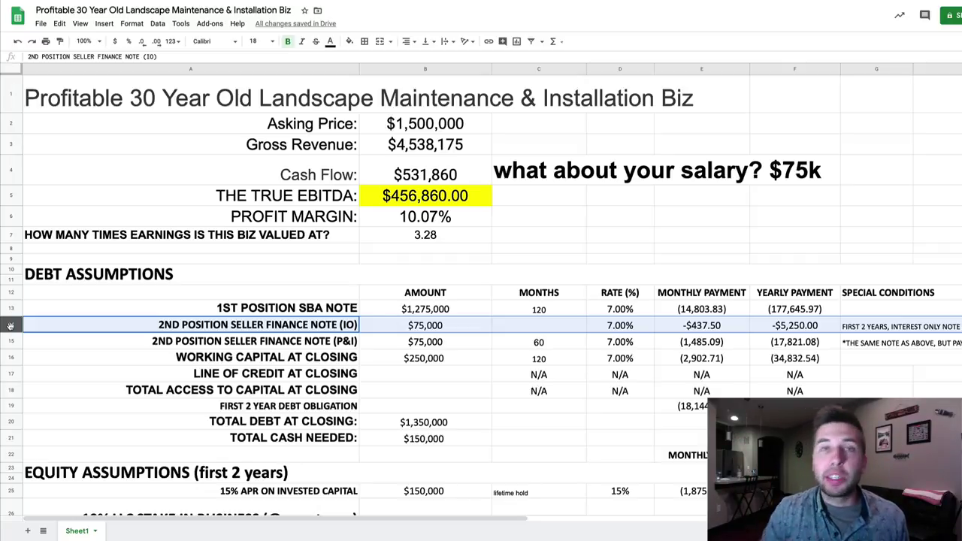
# Compare the P&I seller finance note with the interest-only one, and point out its months, rate, monthly payment and yearly payment
pyautogui.click(15, 342)
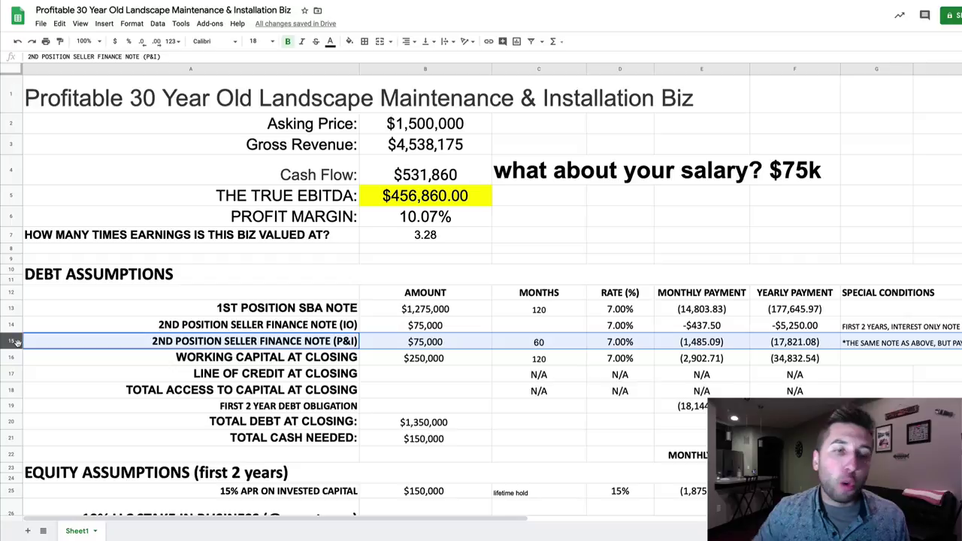
pyautogui.click(173, 328)
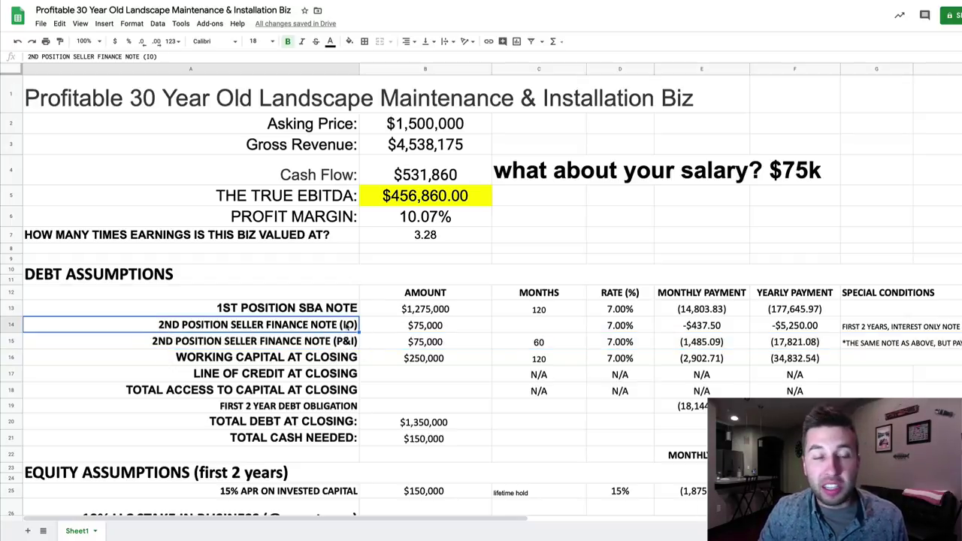
pyautogui.click(16, 346)
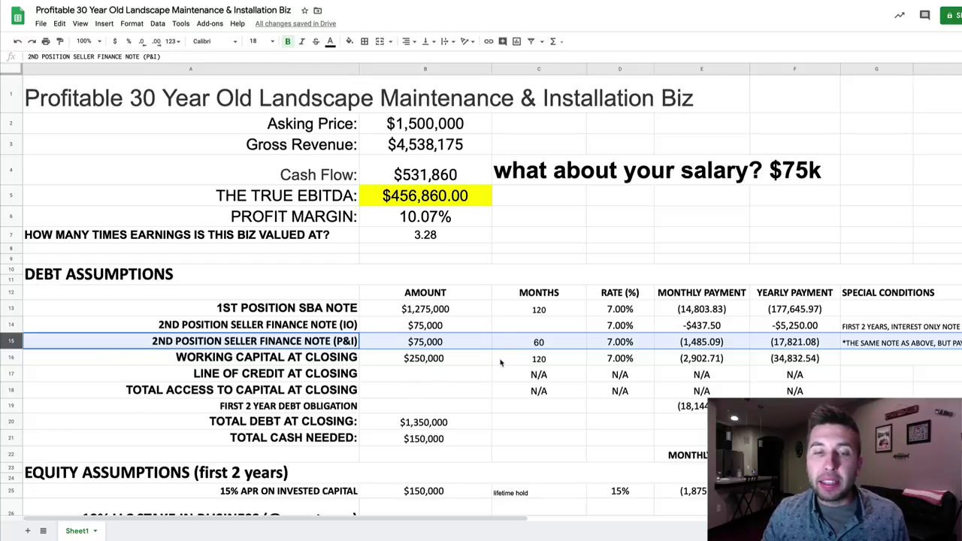
pyautogui.click(519, 344)
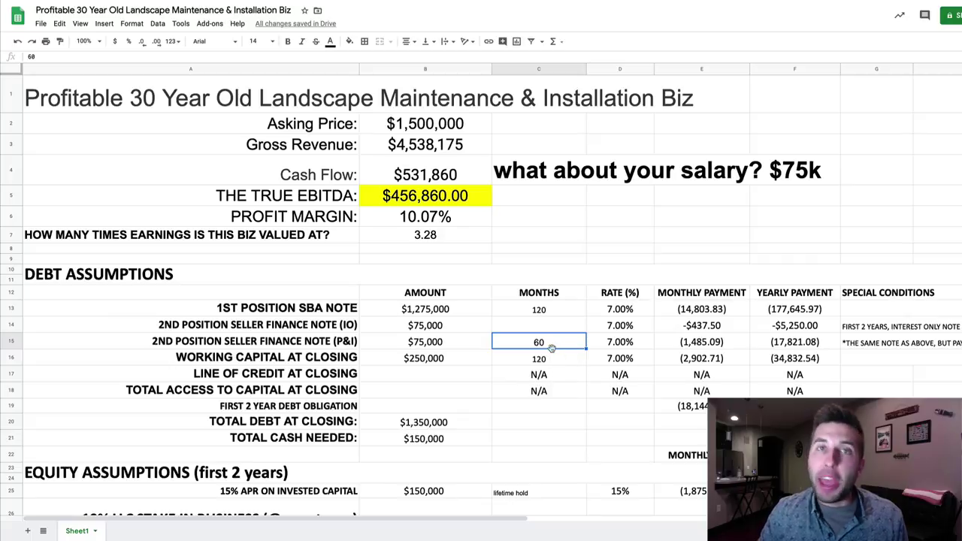
pyautogui.click(614, 347)
pyautogui.click(711, 345)
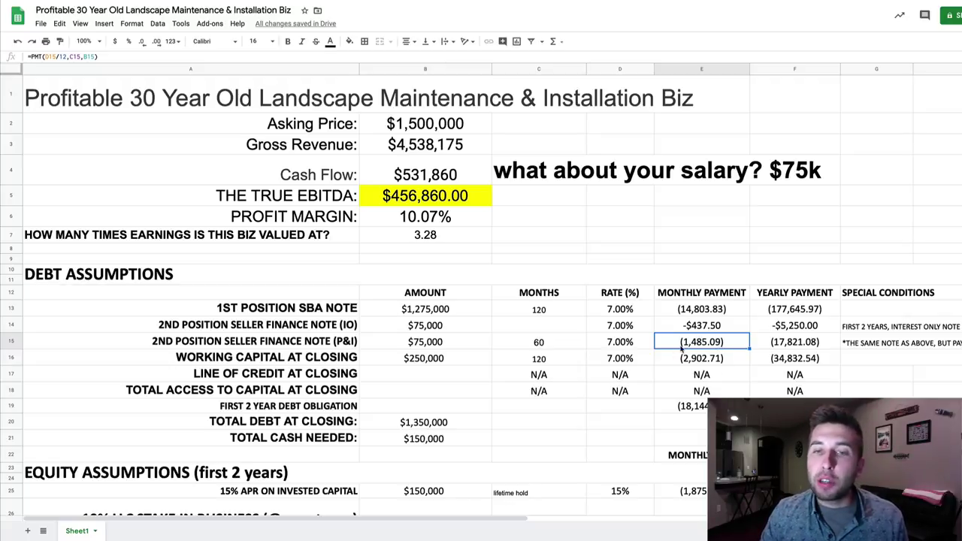
pyautogui.click(789, 346)
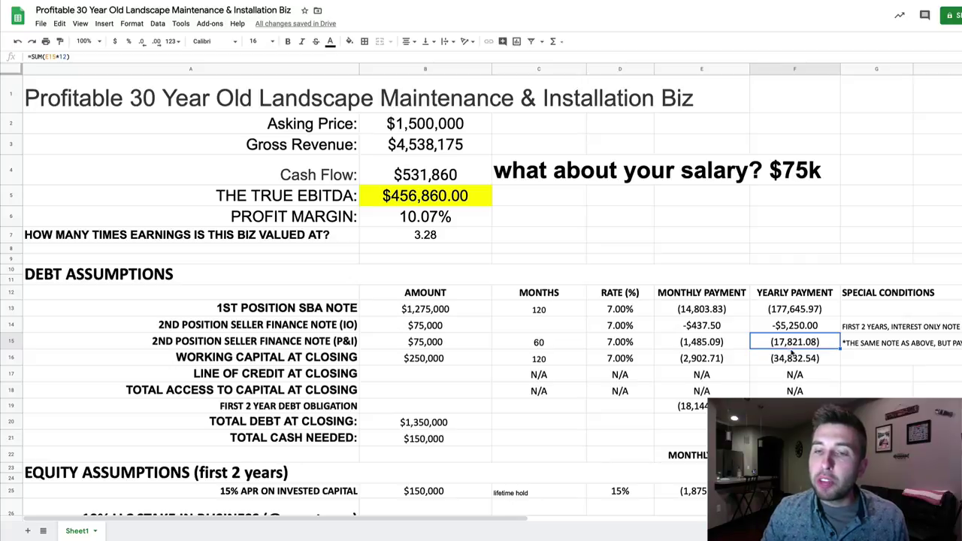
# Read the full special condition of the P&I seller finance note in row 15, and return to the row labels
pyautogui.hscroll(10, 752, 353)
pyautogui.hscroll(-10, 721, 351)
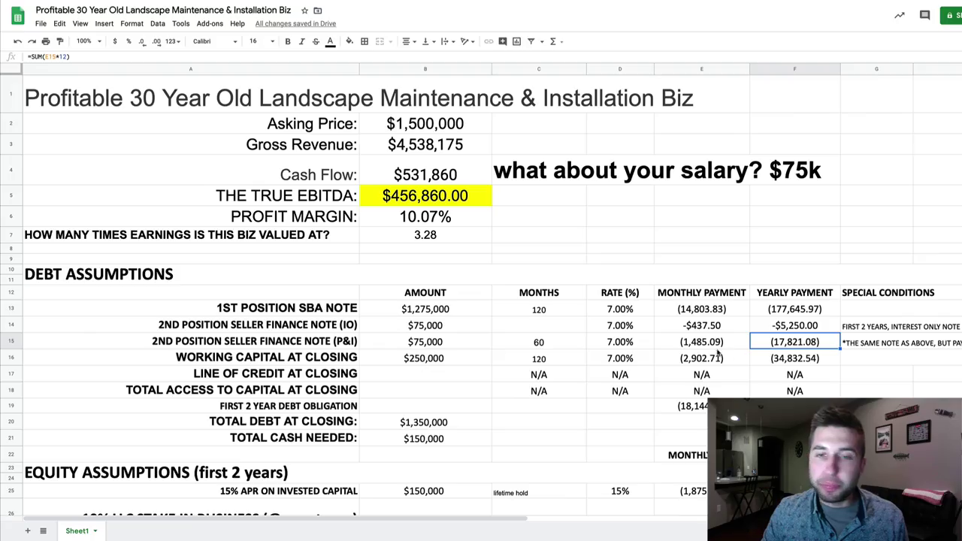
pyautogui.click(847, 344)
pyautogui.hscroll(5, 847, 346)
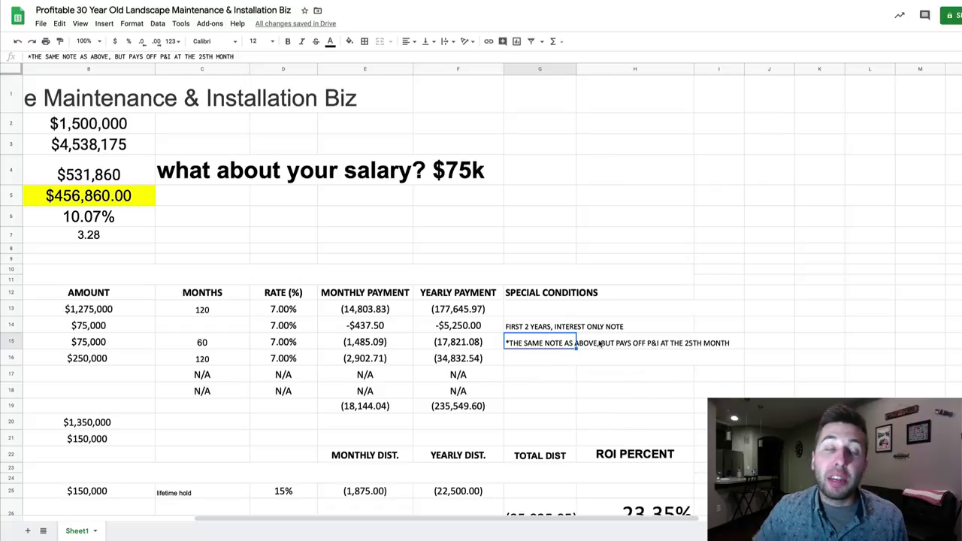
pyautogui.hscroll(-5, 569, 347)
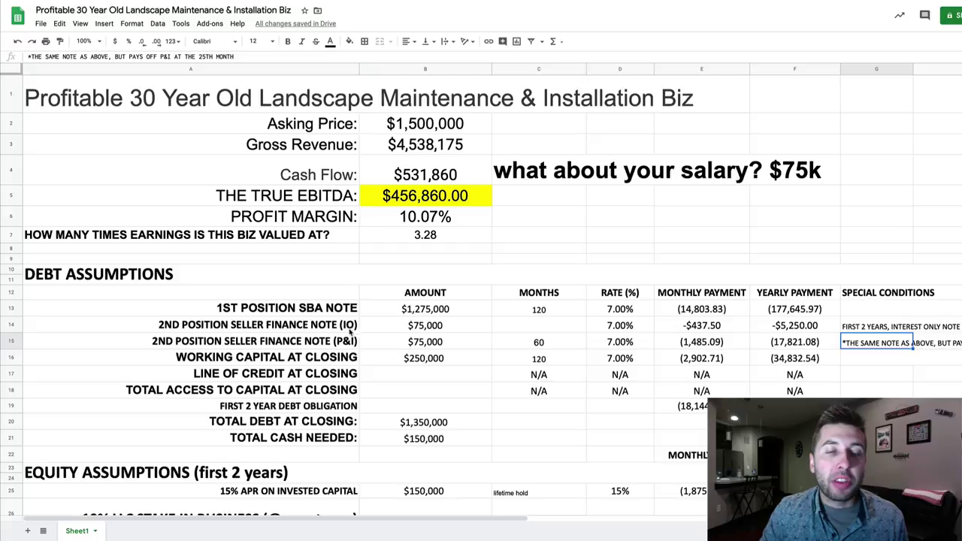
# Highlight the working capital at closing row and point out its amount and its term in months
pyautogui.click(19, 362)
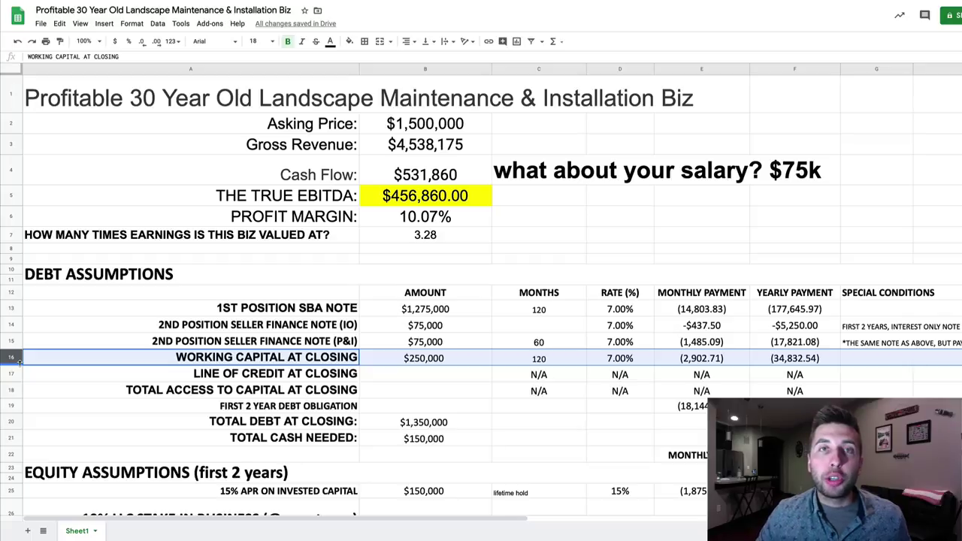
pyautogui.click(419, 362)
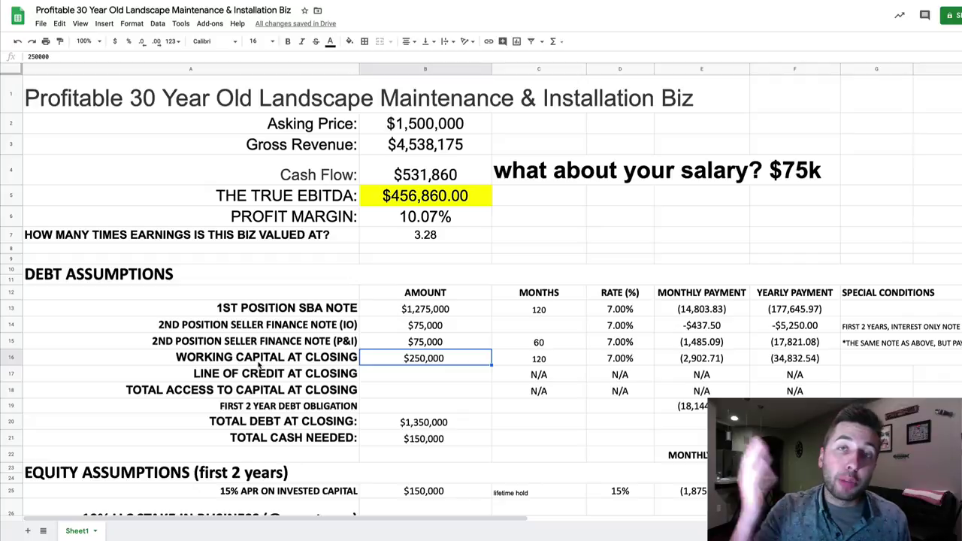
pyautogui.click(9, 359)
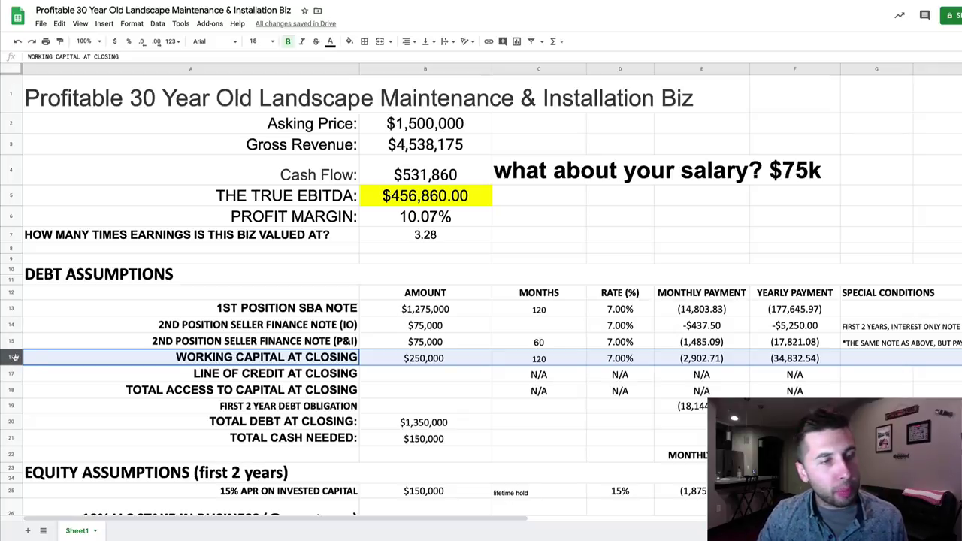
pyautogui.click(509, 361)
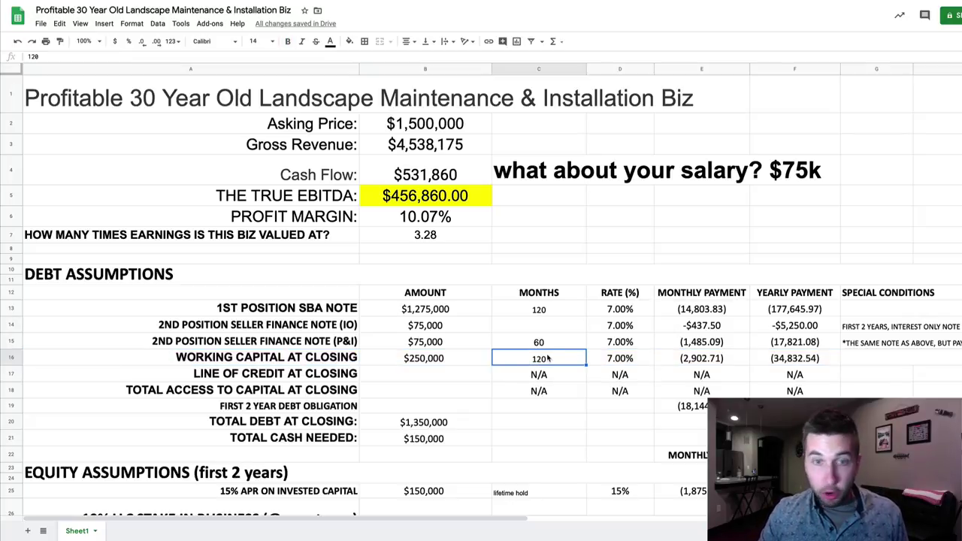
# Compare the 1st position SBA note's rate with the working capital row, and inspect the working capital's monthly payment formula
pyautogui.click(13, 310)
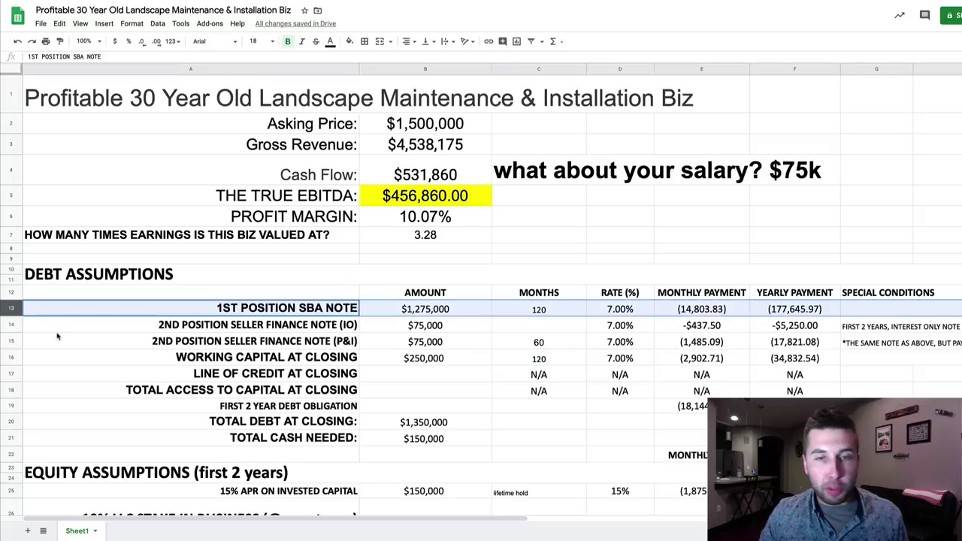
pyautogui.click(636, 313)
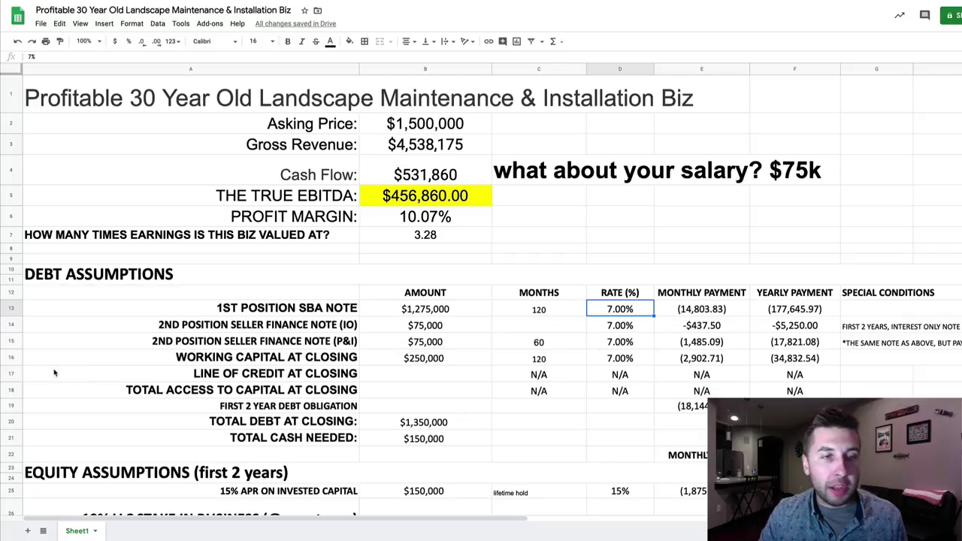
pyautogui.click(12, 360)
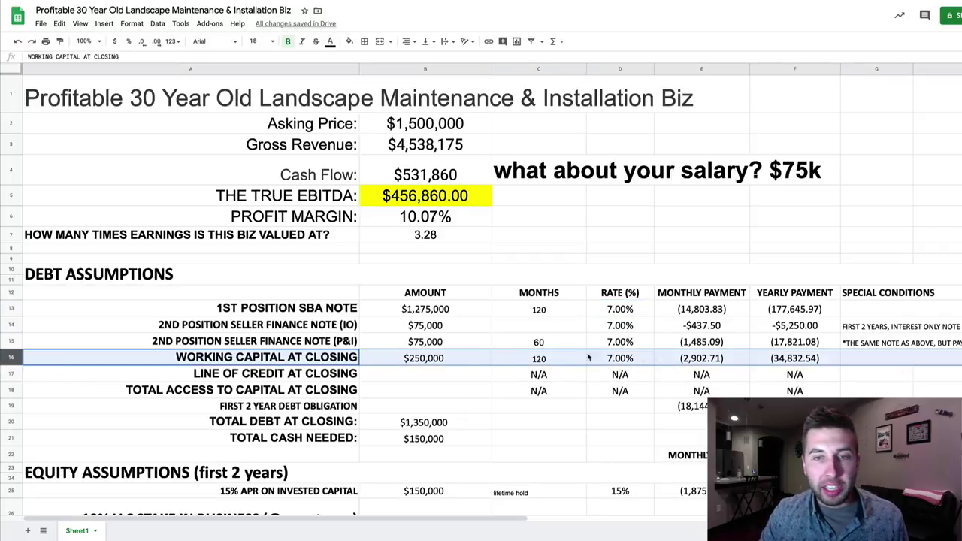
pyautogui.click(708, 358)
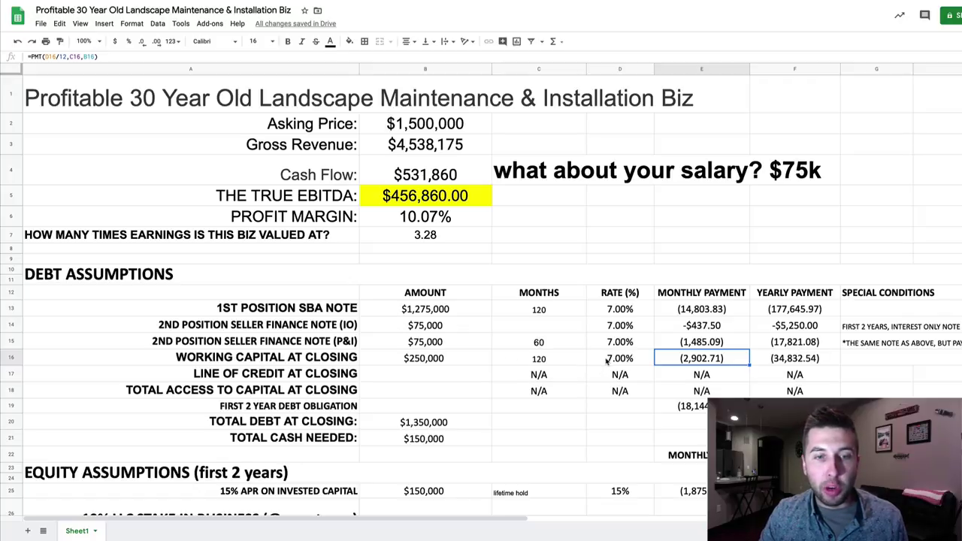
# Examine the cost of capital section, pointing out its heading, the internal first and post 24 month payouts, and the first 24 month debt payouts
pyautogui.scroll(-10, 607, 361)
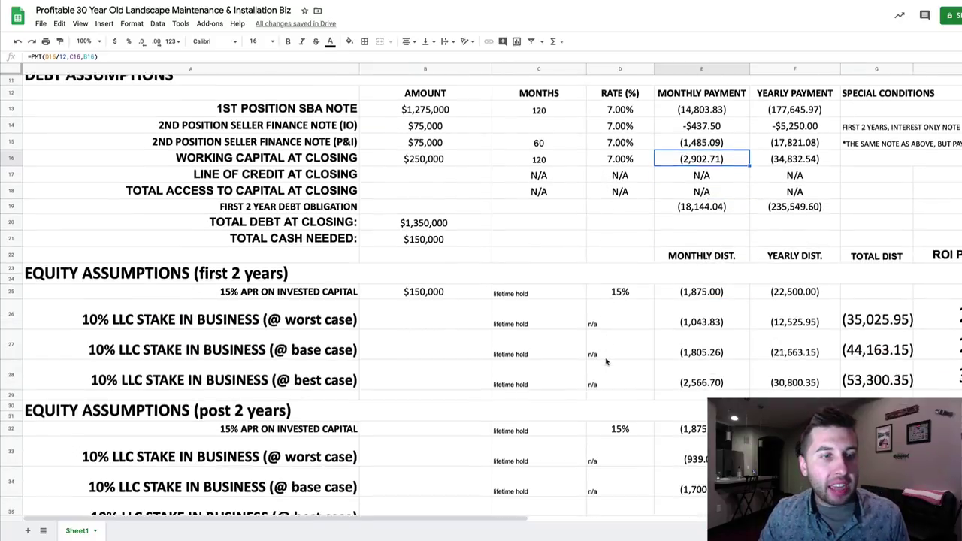
pyautogui.scroll(-1, 648, 378)
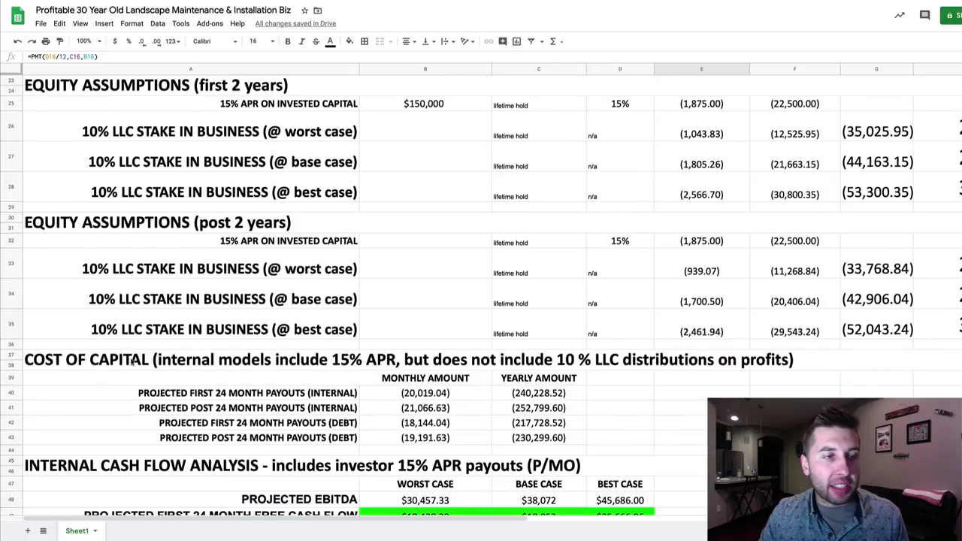
pyautogui.click(50, 359)
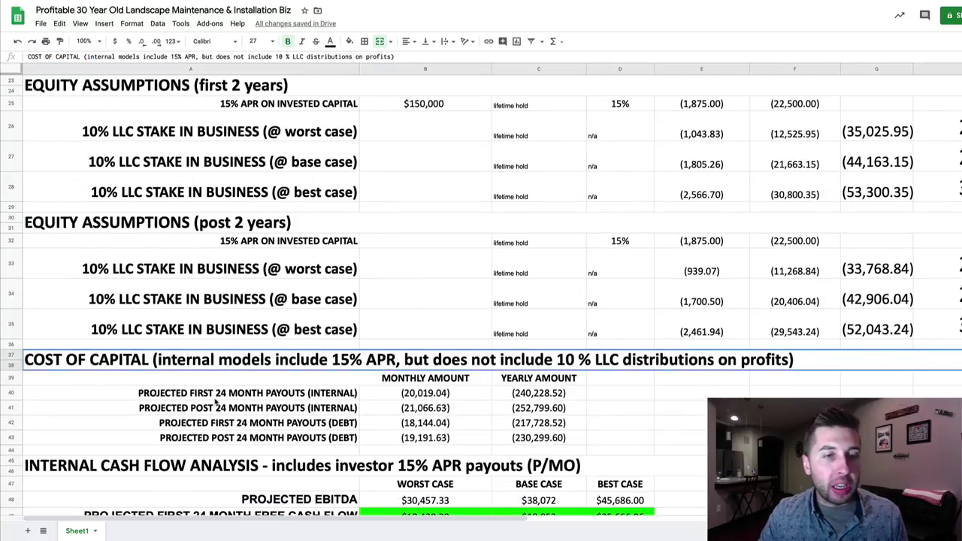
pyautogui.scroll(-1, 217, 400)
pyautogui.click(222, 362)
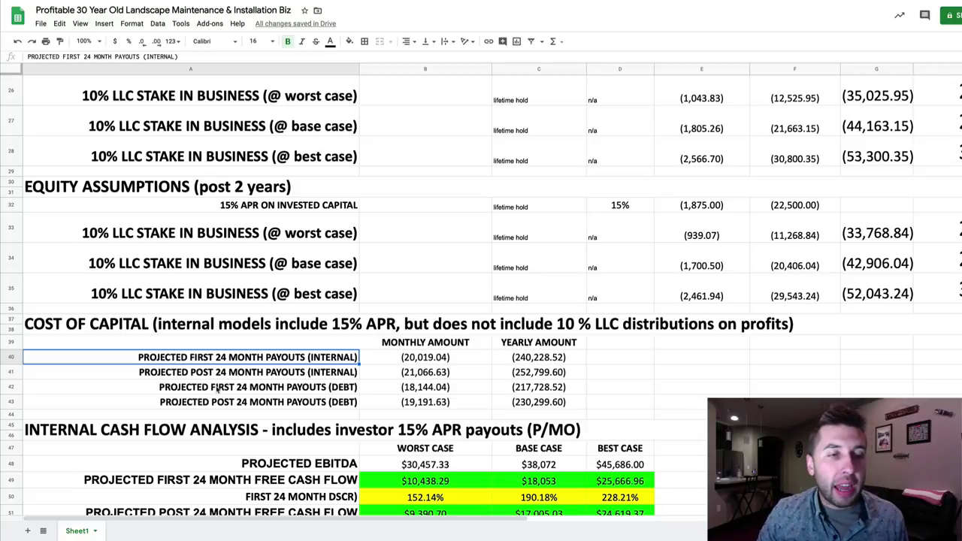
pyautogui.click(11, 358)
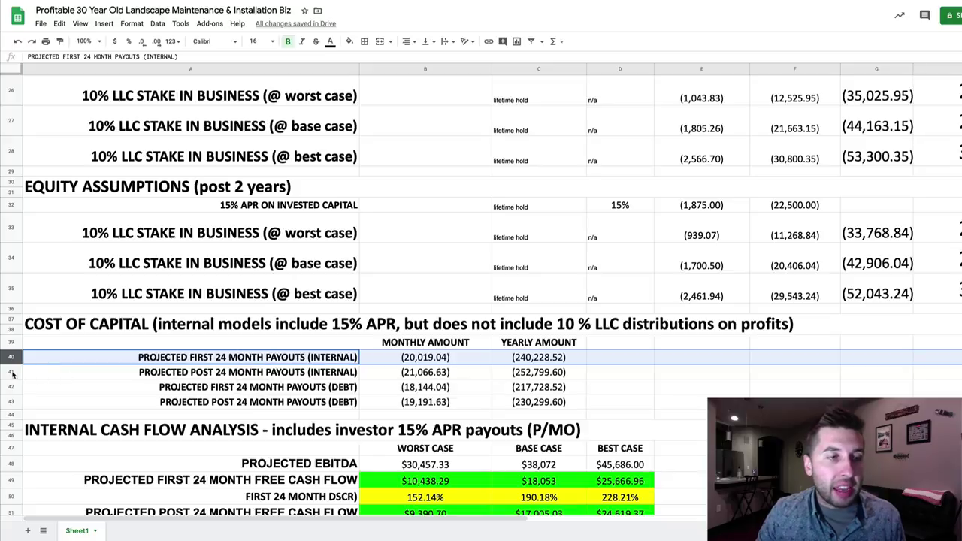
pyautogui.click(200, 373)
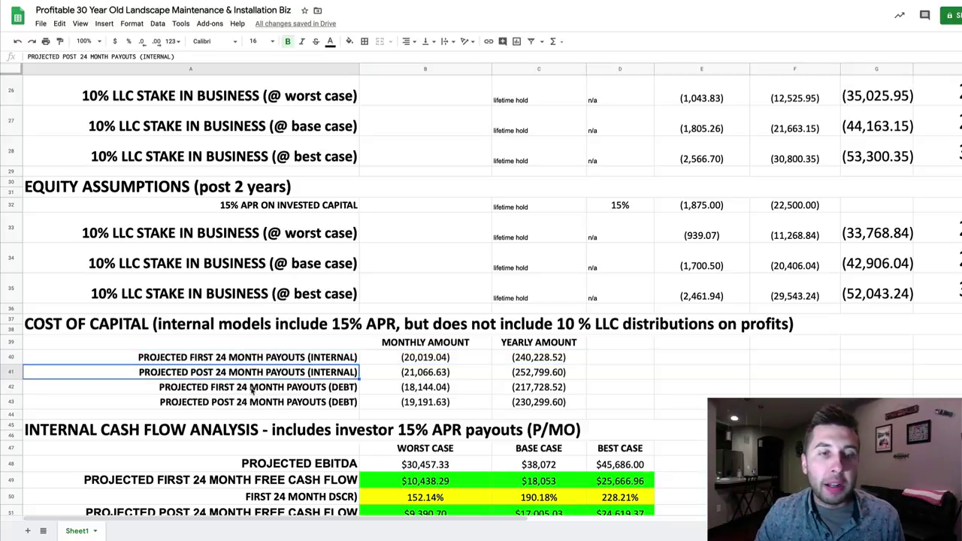
pyautogui.click(276, 363)
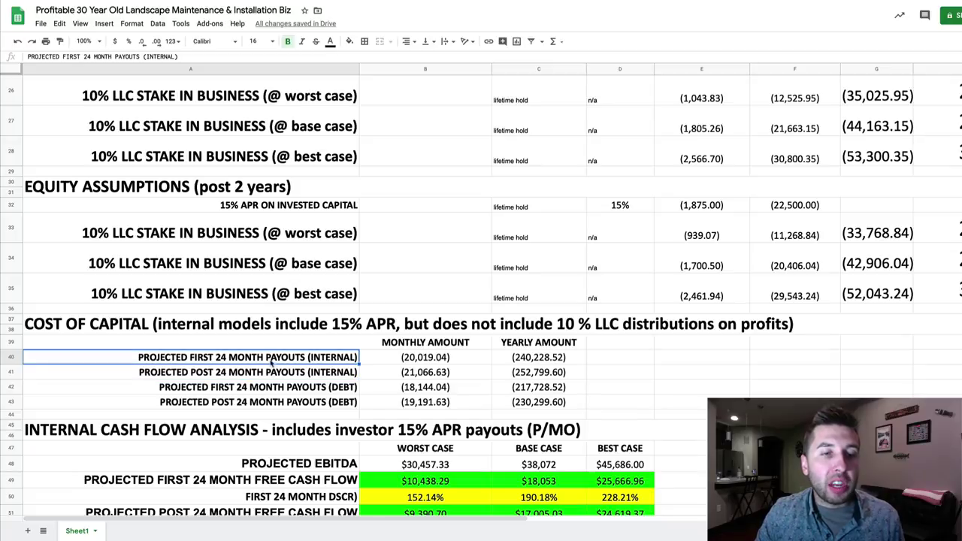
pyautogui.click(286, 390)
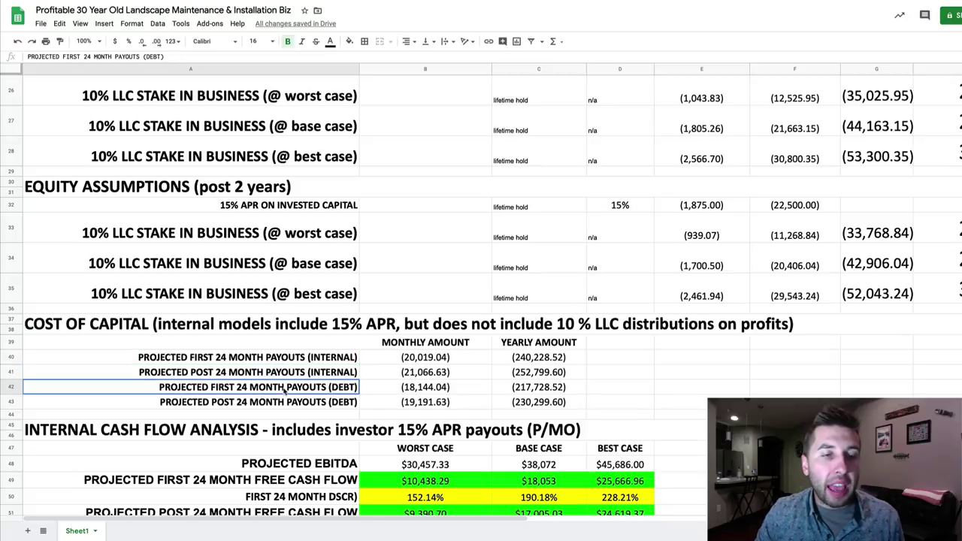
# Highlight the two debt payout rows in the cost of capital section and the whole debt assumptions block in rows 10 to 21
pyautogui.click(15, 387)
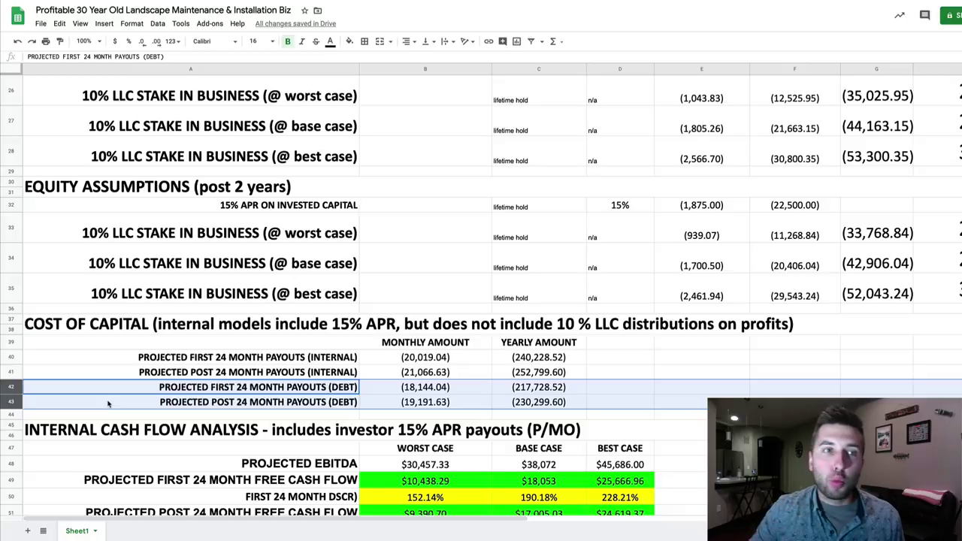
pyautogui.scroll(2, 108, 404)
pyautogui.scroll(3, 107, 404)
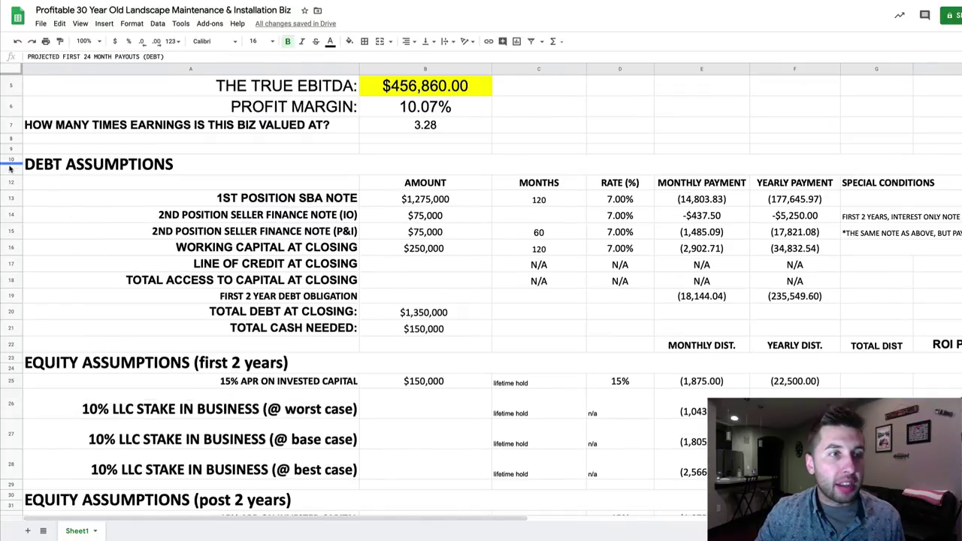
pyautogui.moveTo(48, 164); pyautogui.dragTo(96, 329)
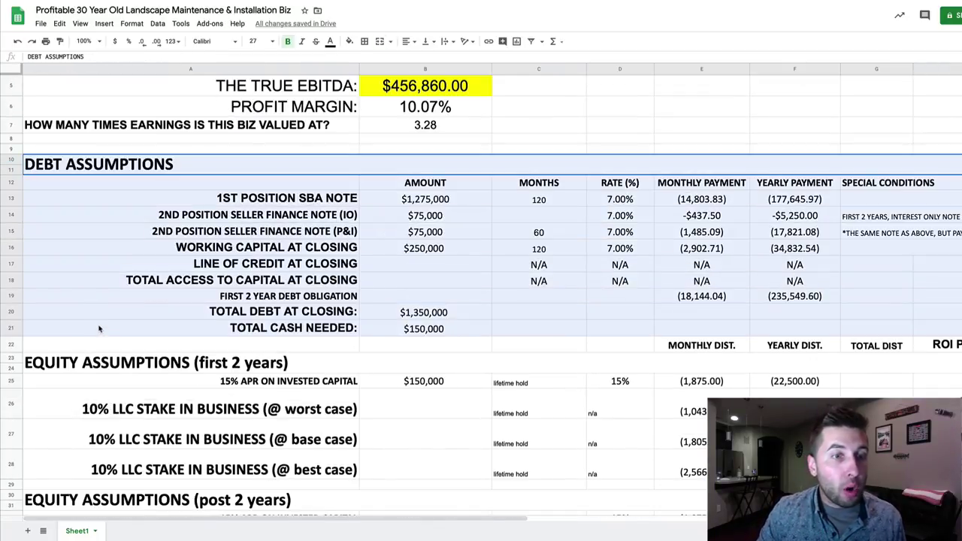
pyautogui.click(99, 330)
# Highlight the equity assumptions sections for the first 2 years and post 2 years, and return to the cost of capital section
pyautogui.scroll(-5, 101, 330)
pyautogui.moveTo(155, 85); pyautogui.dragTo(194, 323)
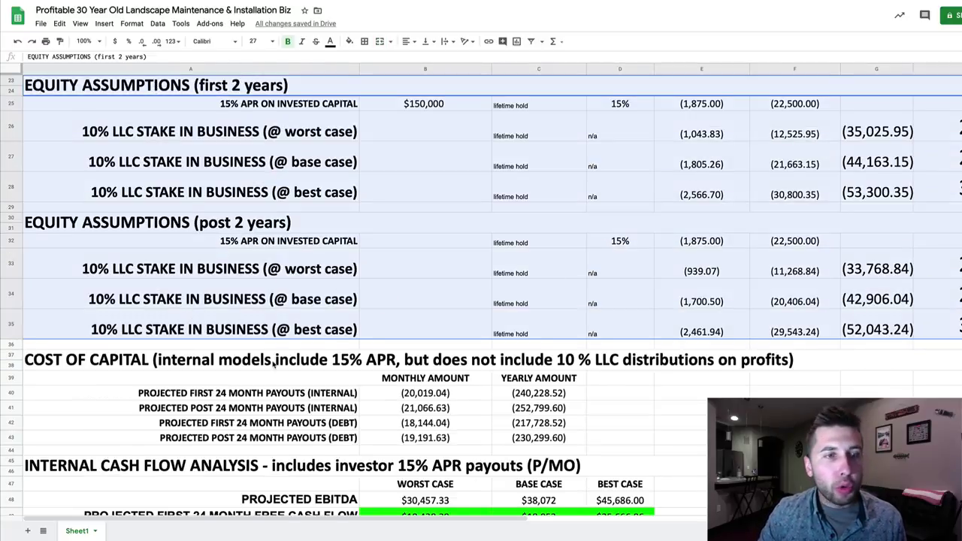
pyautogui.scroll(-3, 275, 364)
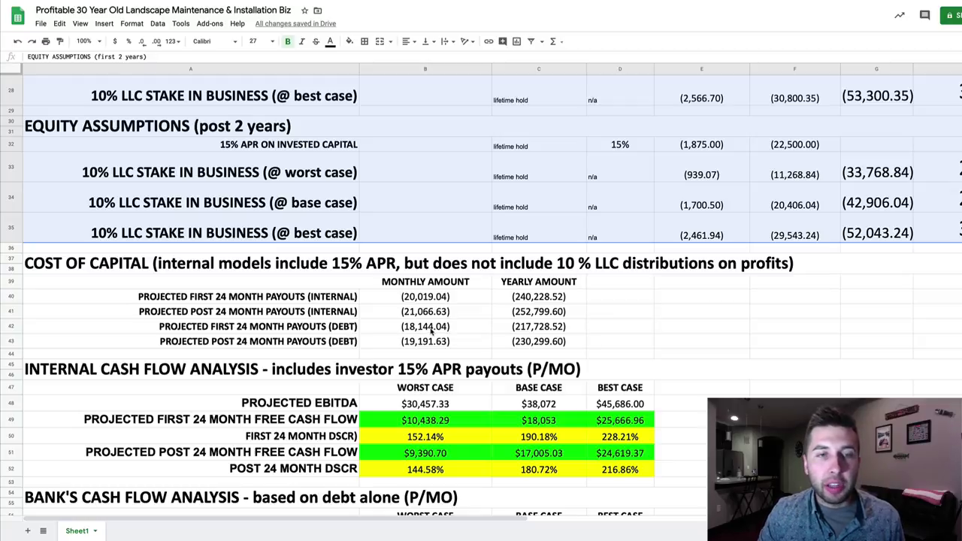
# Trace the first 24 month debt payouts' monthly formula to the loan payments it sums, and check the formula of its yearly amount
pyautogui.click(432, 330)
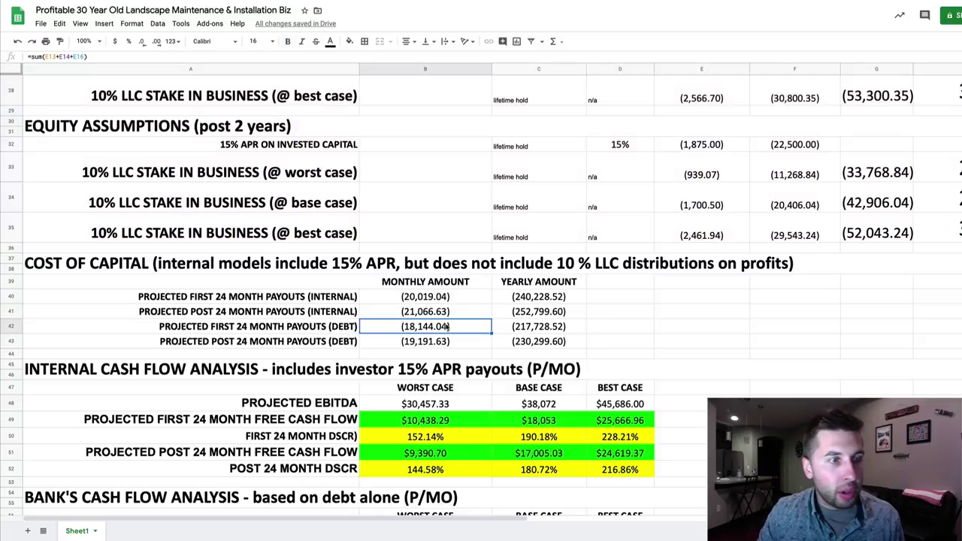
pyautogui.click(427, 69)
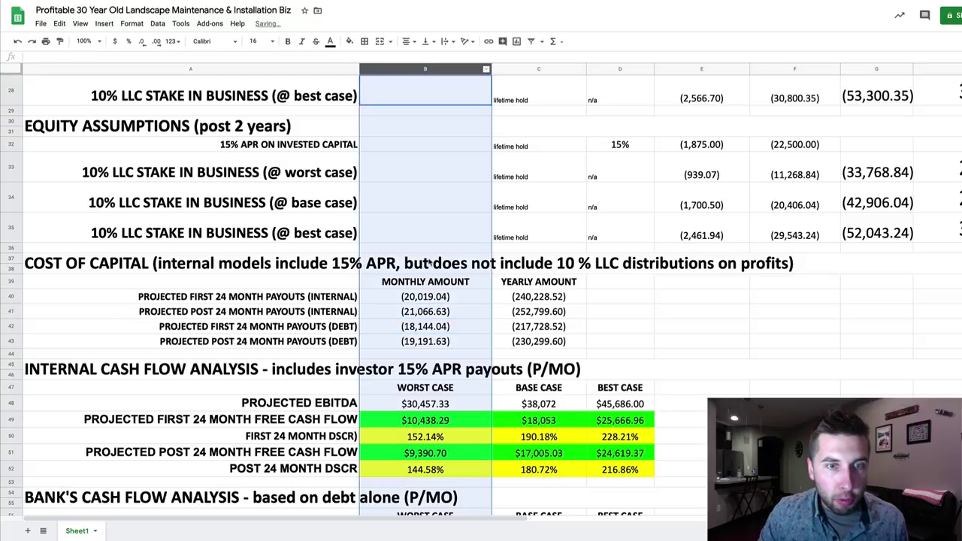
pyautogui.click(12, 326)
pyautogui.click(417, 326)
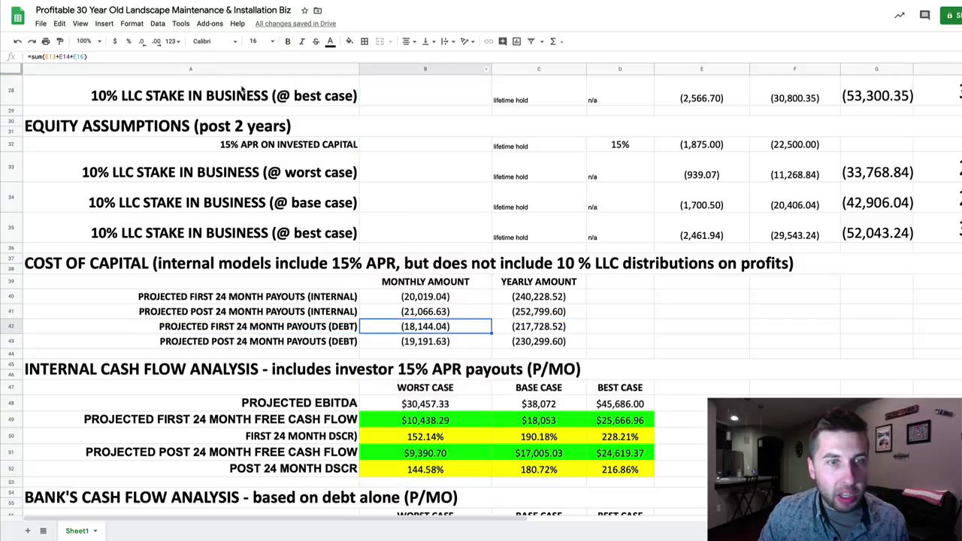
pyautogui.click(73, 57)
pyautogui.scroll(10, 382, 200)
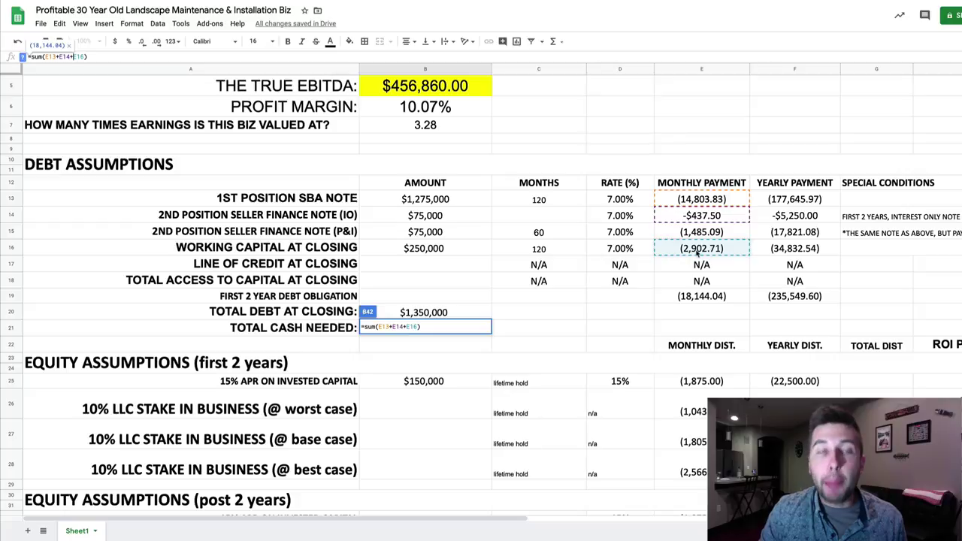
pyautogui.scroll(-5, 698, 256)
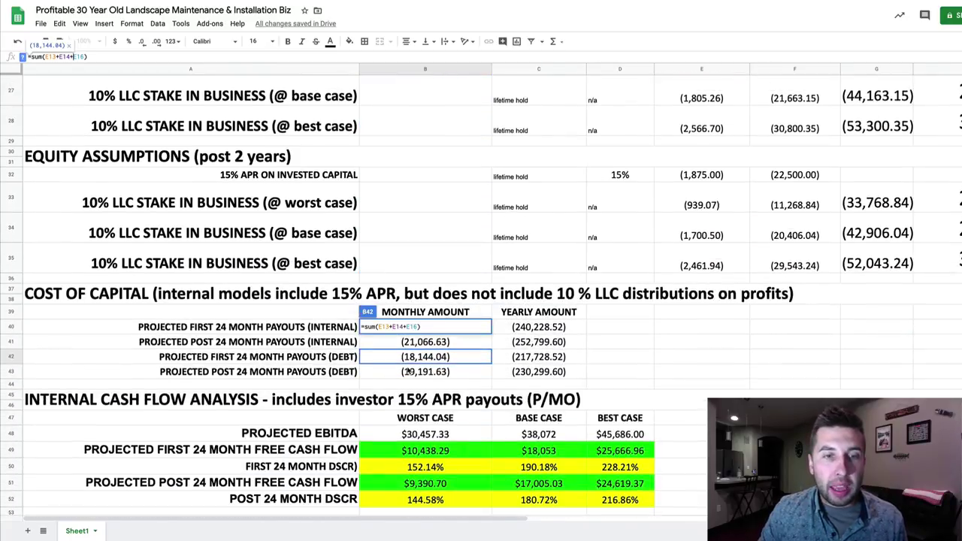
pyautogui.press('Return')
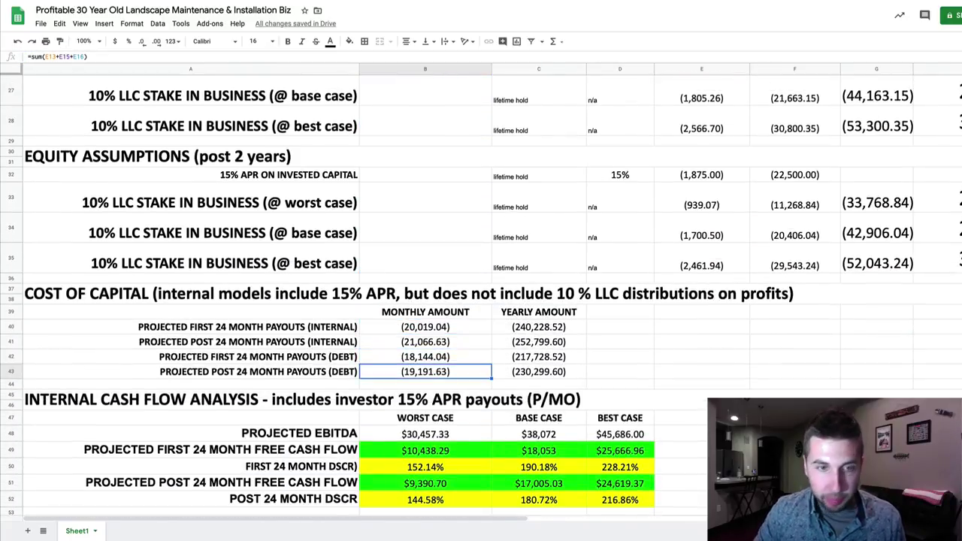
pyautogui.click(409, 363)
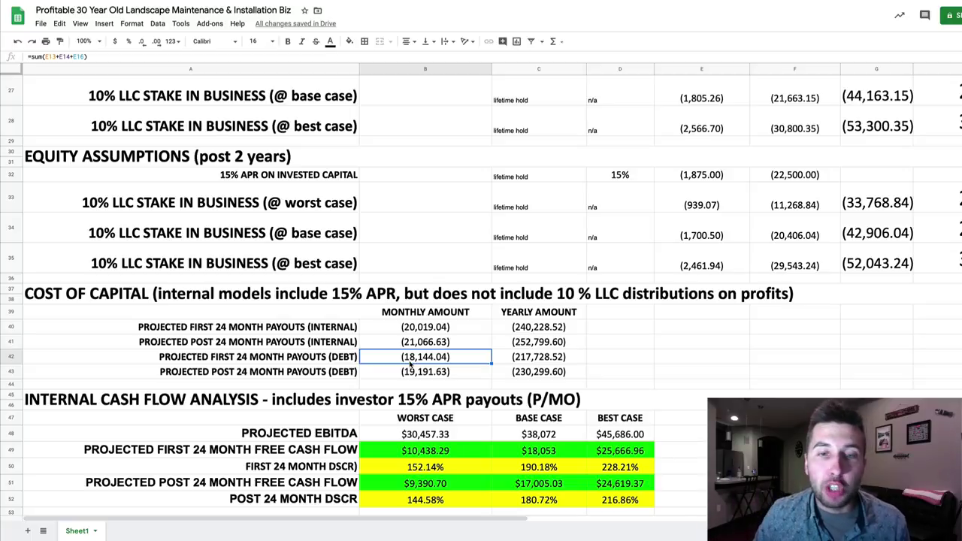
pyautogui.click(542, 359)
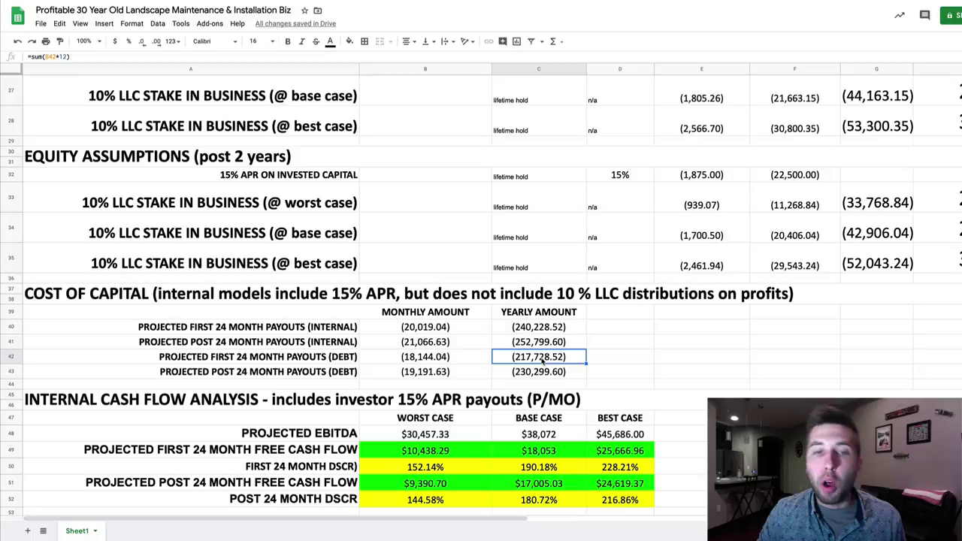
# Inspect the post 24 month debt payouts' monthly formula and trace it to the monthly loan payments it adds up
pyautogui.click(295, 374)
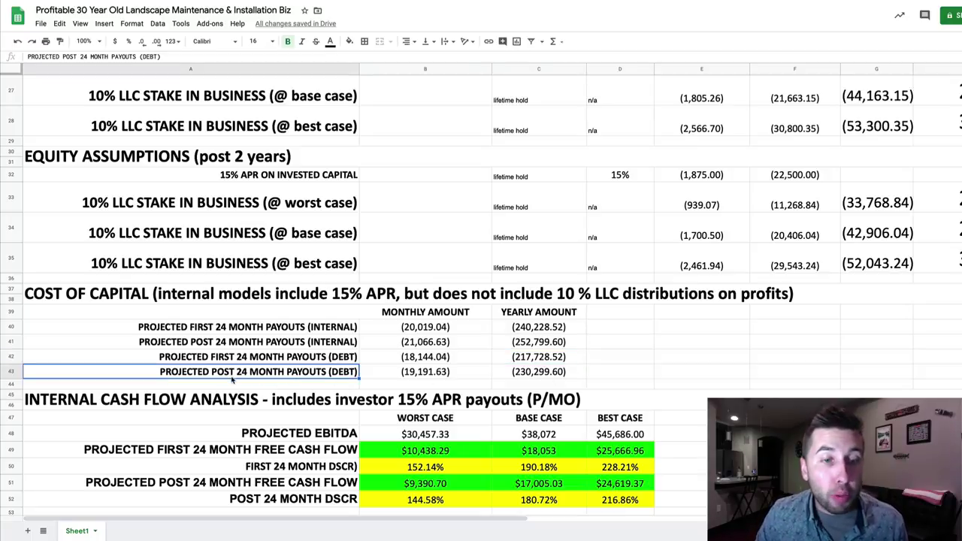
pyautogui.click(418, 376)
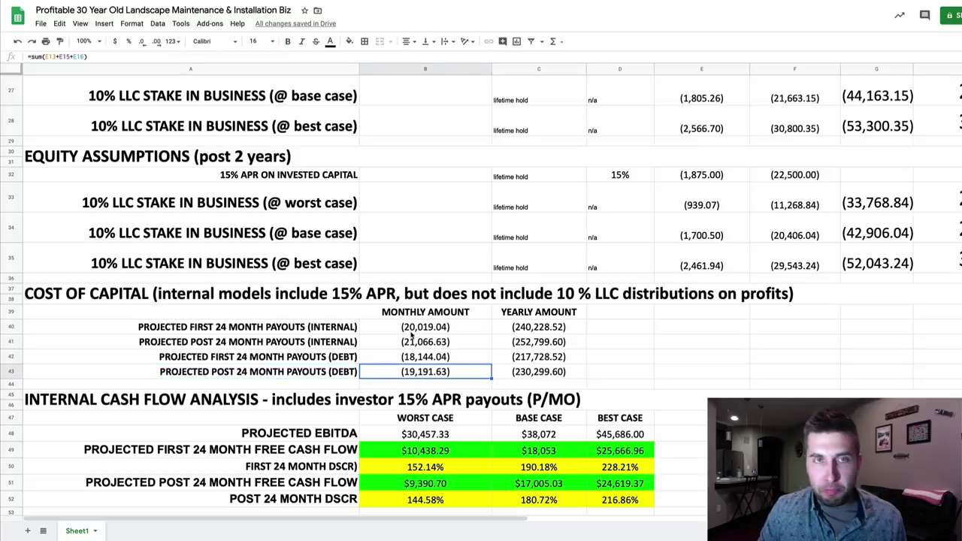
pyautogui.click(63, 56)
pyautogui.scroll(10, 455, 350)
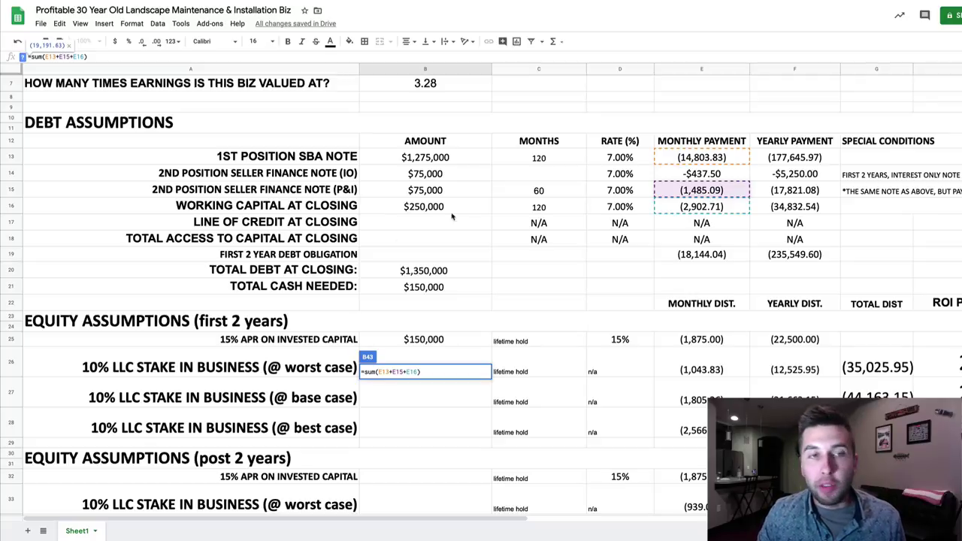
pyautogui.scroll(-5, 500, 288)
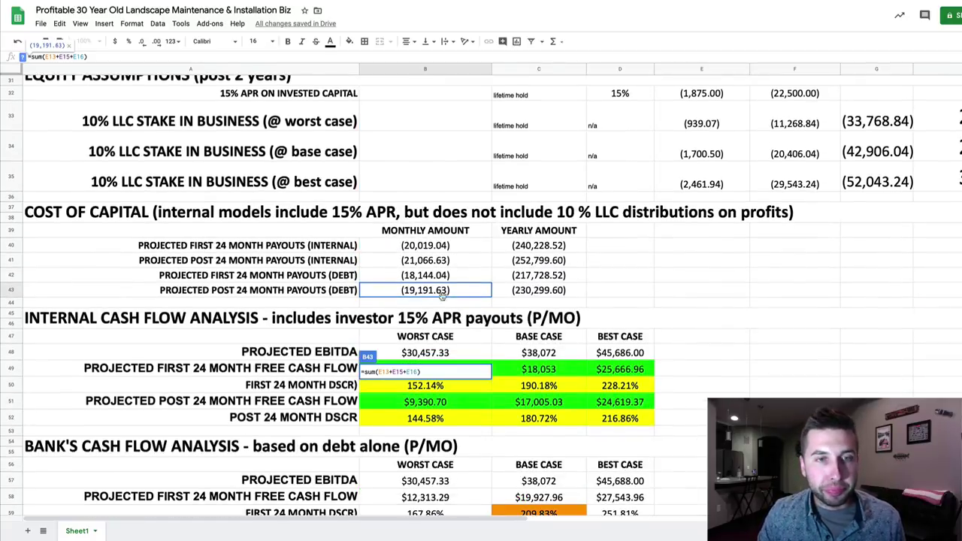
pyautogui.click(419, 295)
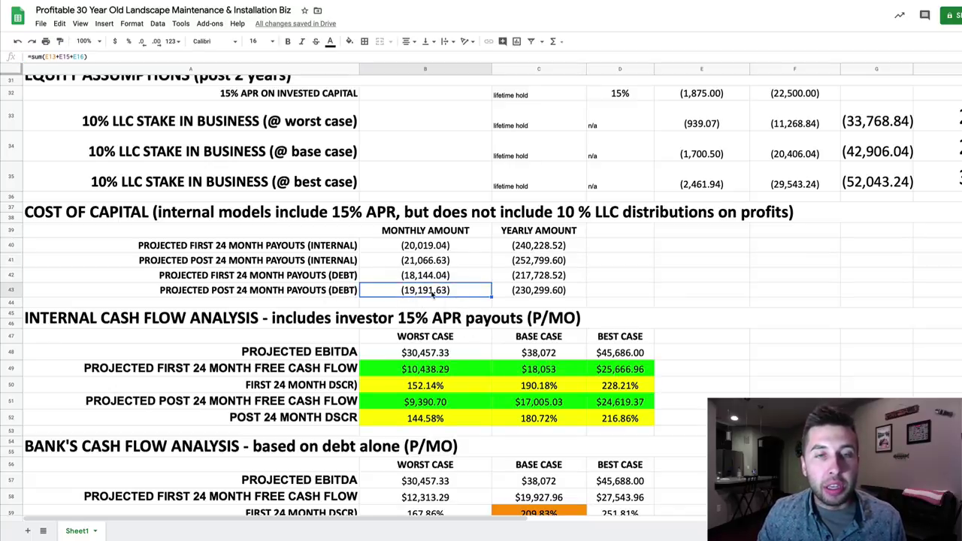
# Review the internal and bank's cash flow analyses, highlighting the worst case, base case and best case columns
pyautogui.scroll(-3, 433, 296)
pyautogui.moveTo(179, 215); pyautogui.dragTo(481, 329)
pyautogui.click(456, 359)
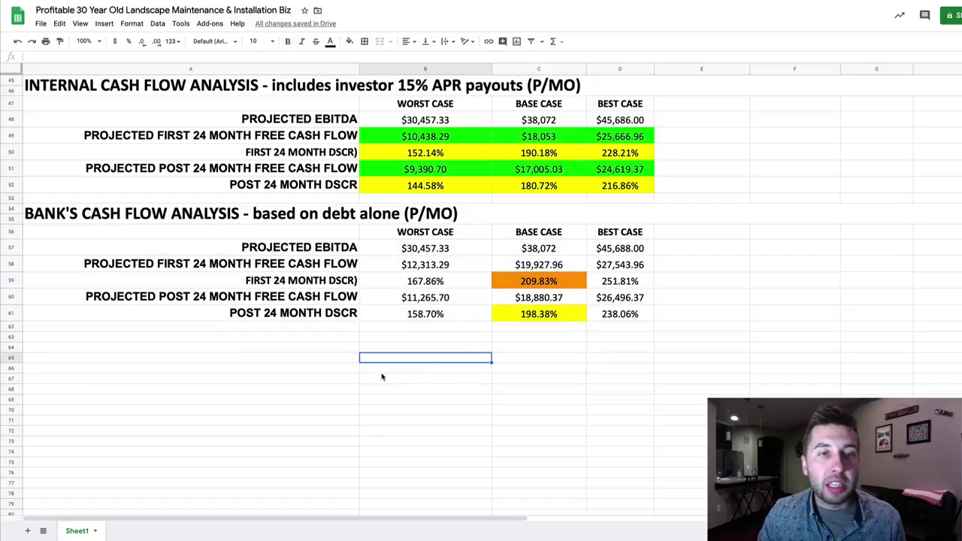
pyautogui.click(423, 70)
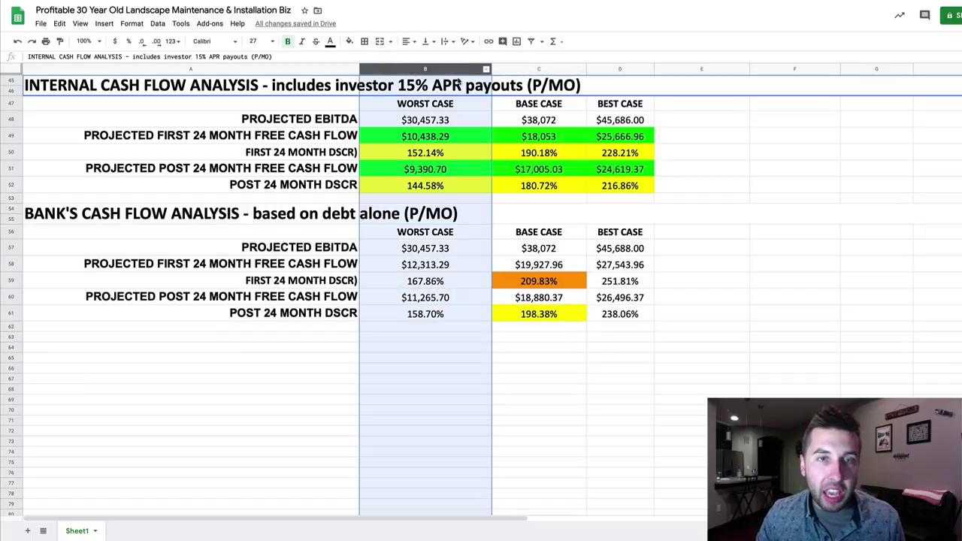
pyautogui.click(523, 72)
pyautogui.click(610, 71)
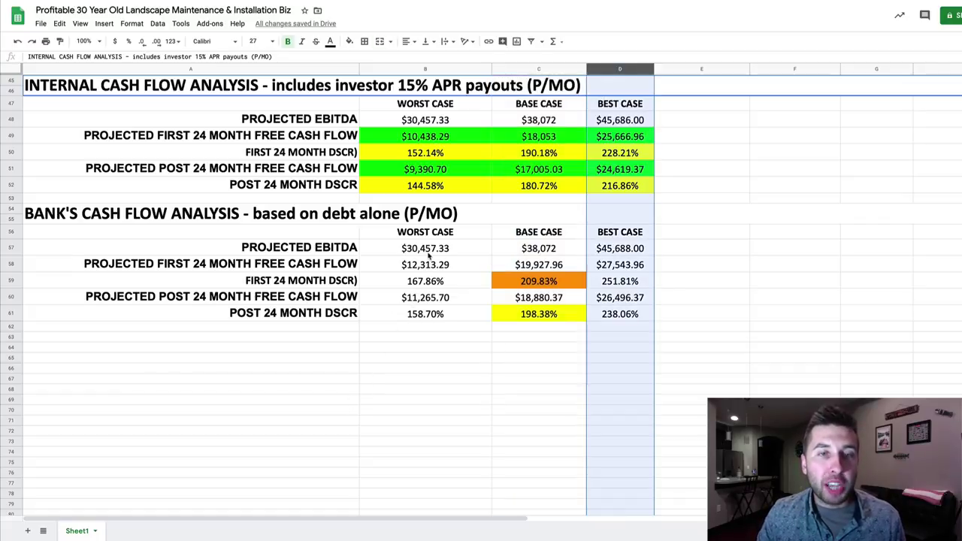
# Inspect the worst case projected EBITDA formula in the bank's cash flow analysis and trace it to the true EBITDA cell
pyautogui.click(426, 252)
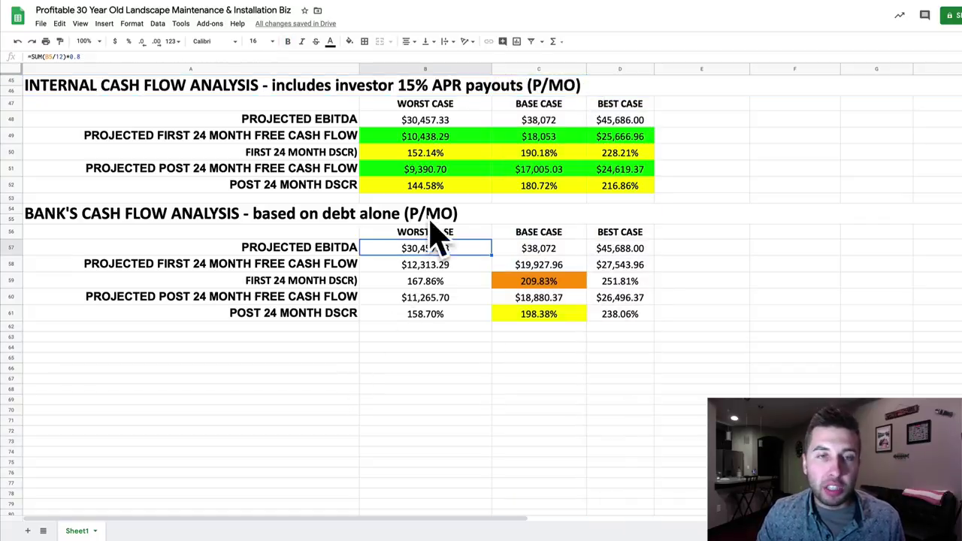
pyautogui.click(66, 56)
pyautogui.scroll(15, 348, 304)
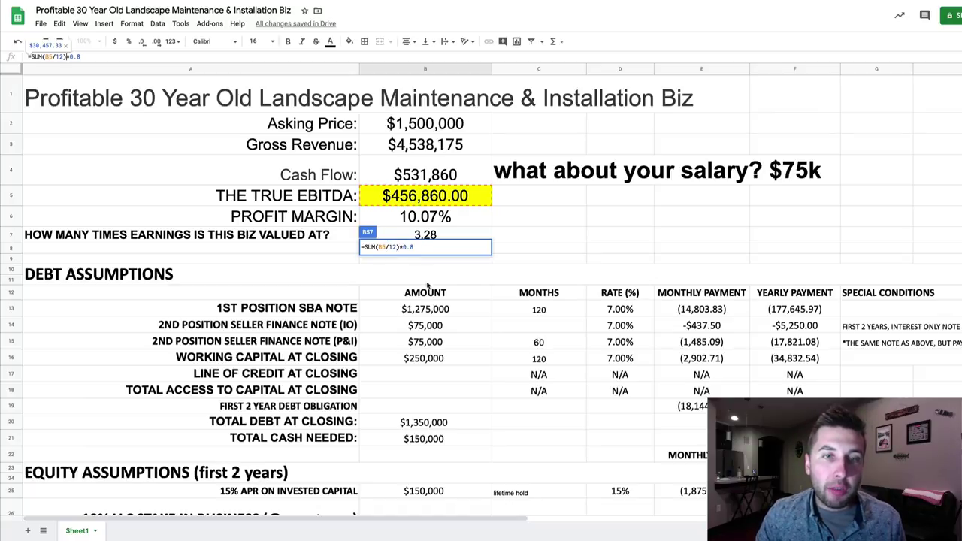
pyautogui.scroll(-12, 421, 272)
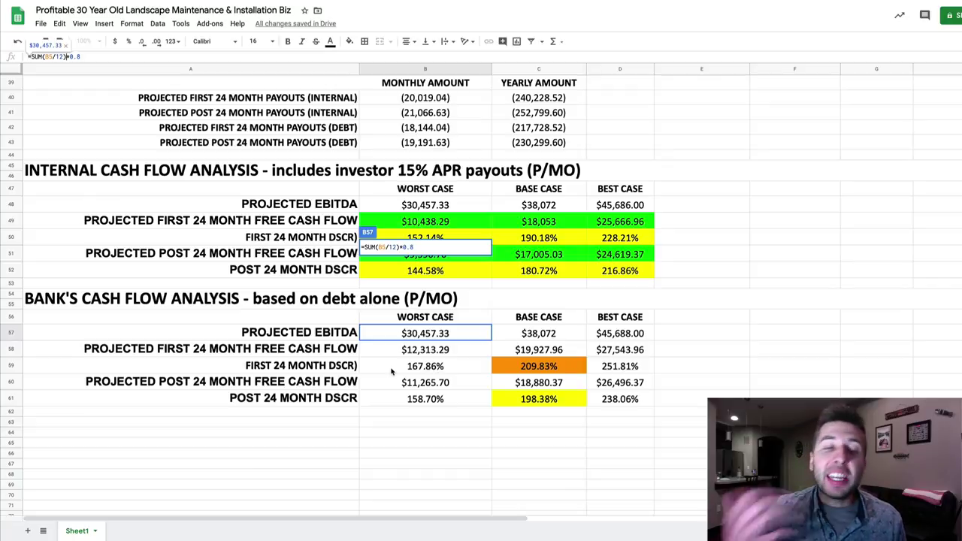
pyautogui.press('Return')
pyautogui.click(412, 336)
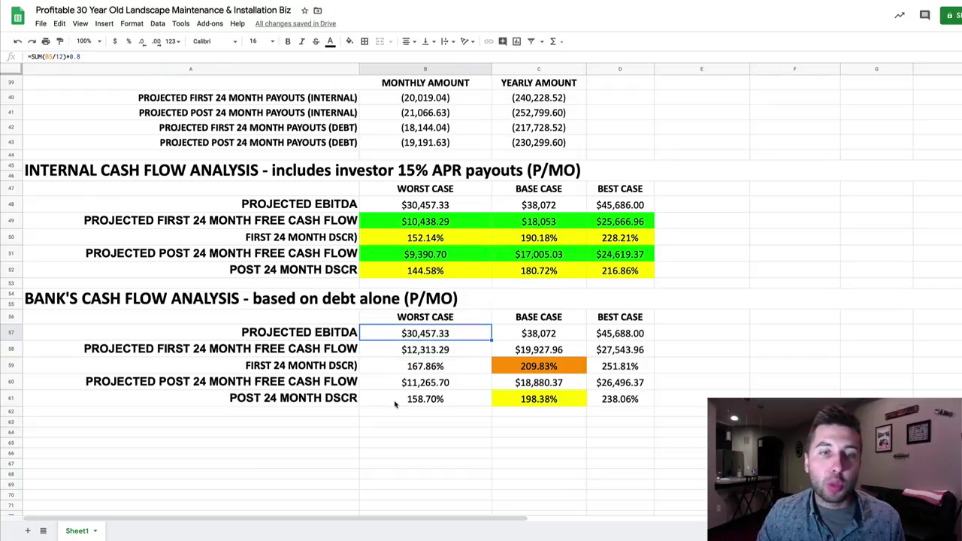
# Compare the true EBITDA at the top of the sheet with the base case projected EBITDA in the bank's cash flow analysis
pyautogui.scroll(12, 395, 405)
pyautogui.click(425, 195)
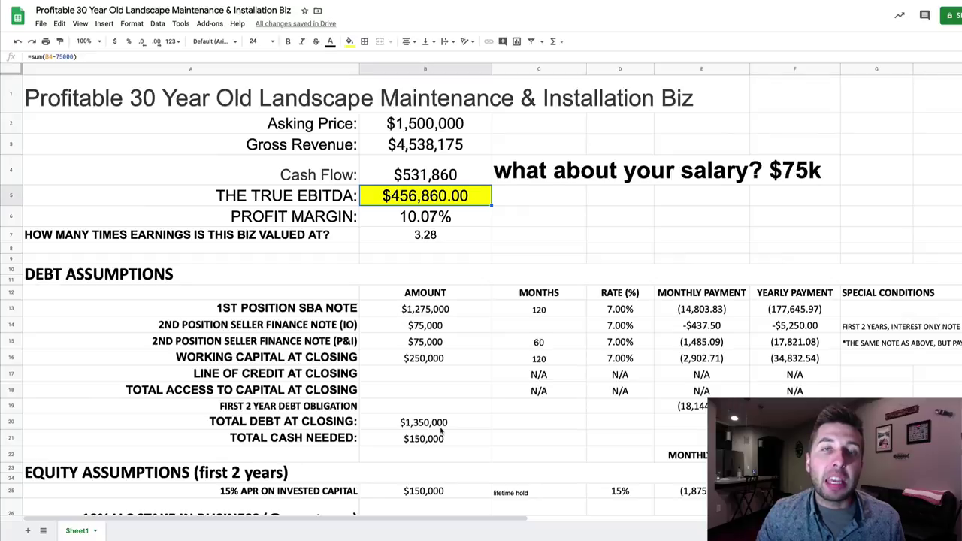
pyautogui.scroll(-5, 441, 430)
pyautogui.scroll(-3, 441, 430)
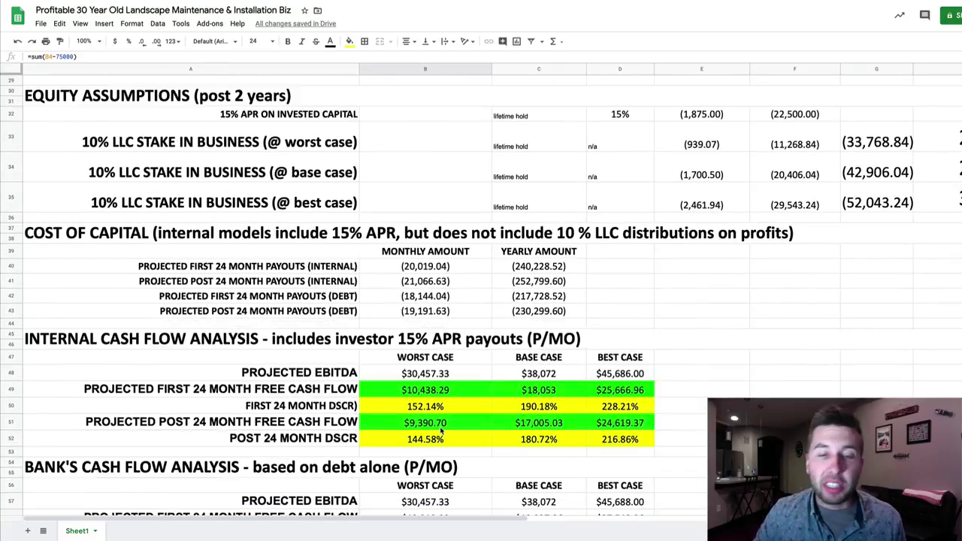
pyautogui.scroll(-4, 442, 430)
pyautogui.click(534, 250)
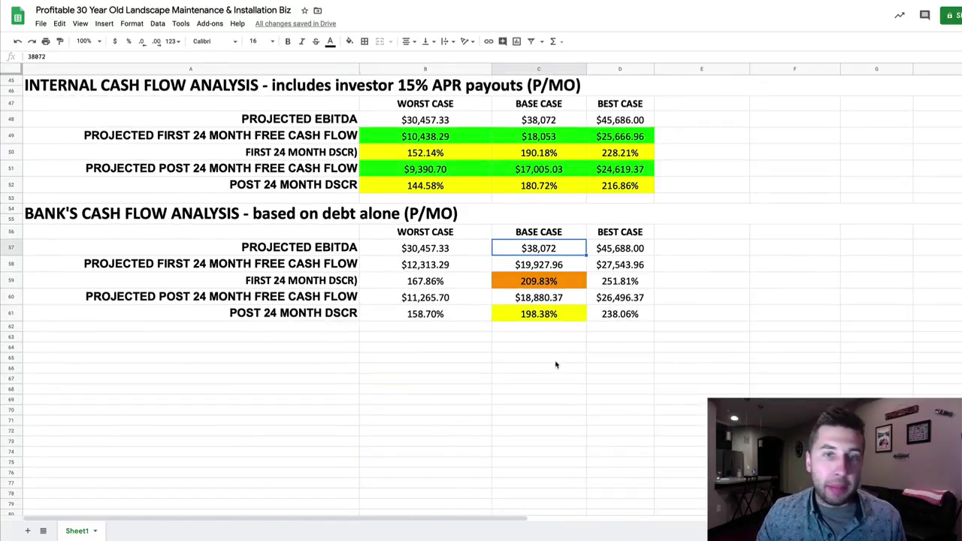
pyautogui.scroll(12, 557, 349)
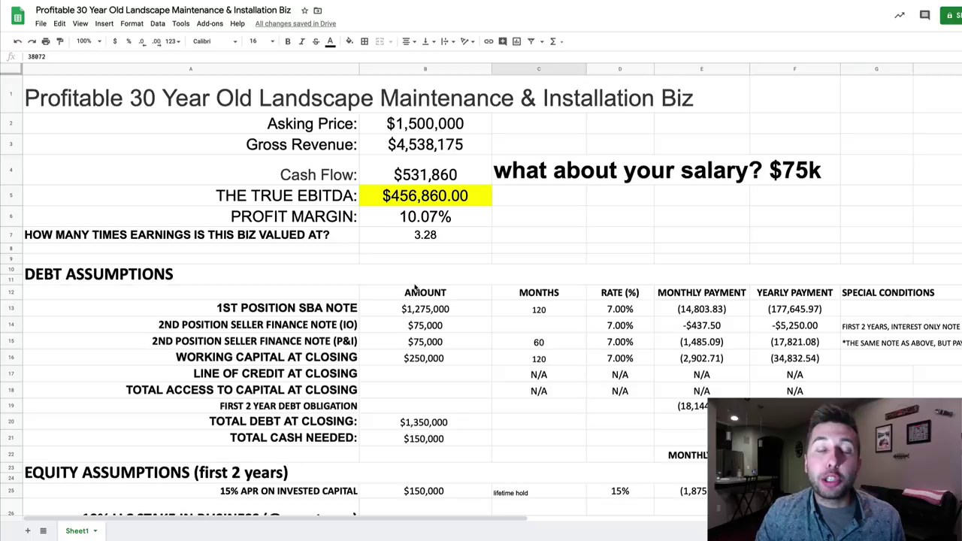
pyautogui.scroll(-12, 414, 285)
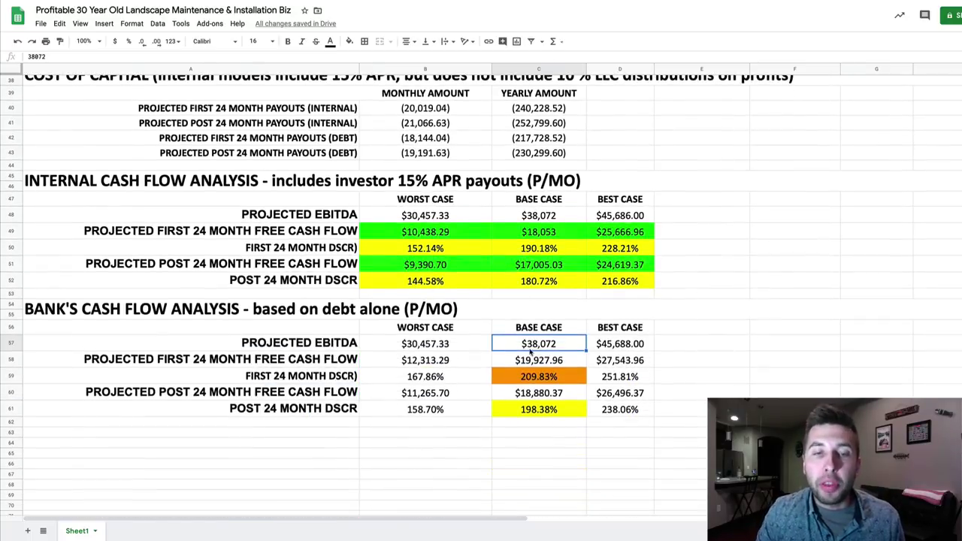
# Compare the true EBITDA with the best case projected EBITDA in the bank's cash flow analysis
pyautogui.scroll(12, 504, 316)
pyautogui.click(433, 201)
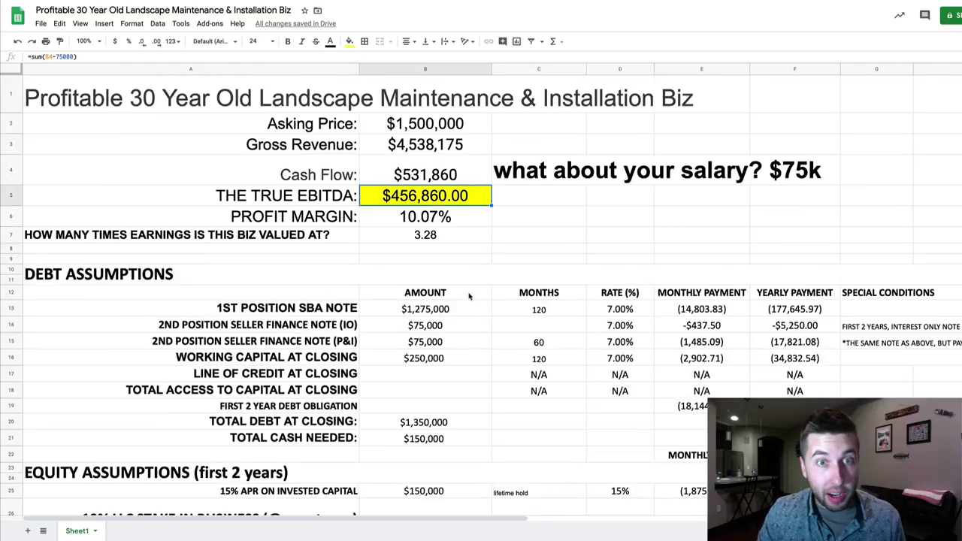
pyautogui.scroll(-10, 471, 297)
pyautogui.scroll(-1, 593, 439)
pyautogui.click(621, 427)
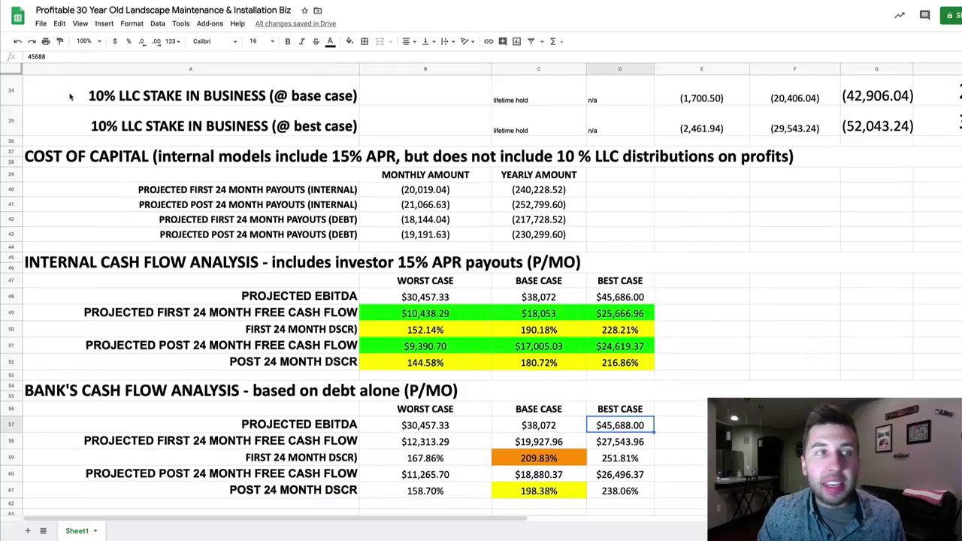
# Inspect the best case projected EBITDA formula in the internal cash flow analysis without changing it, and look back over the sections above
pyautogui.click(606, 301)
pyautogui.press('Return')
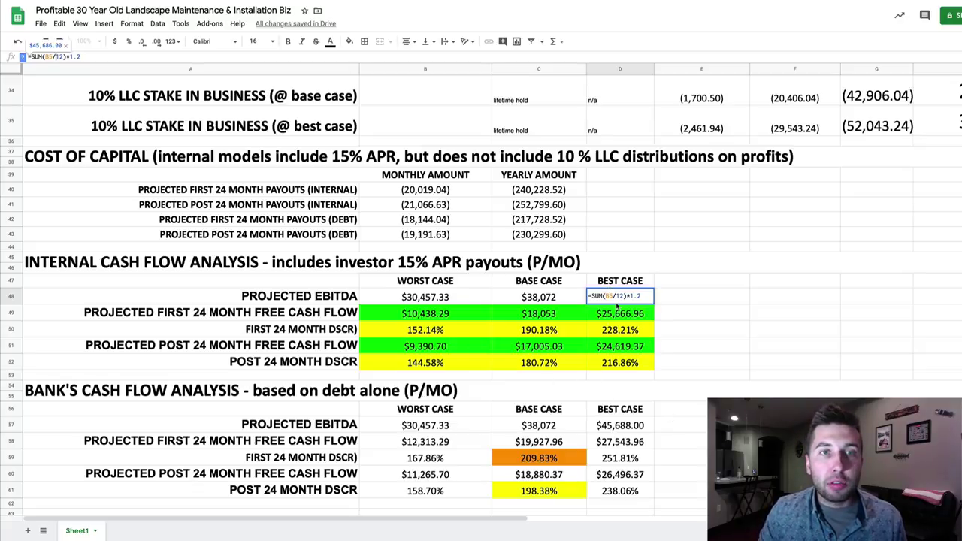
pyautogui.press('Escape')
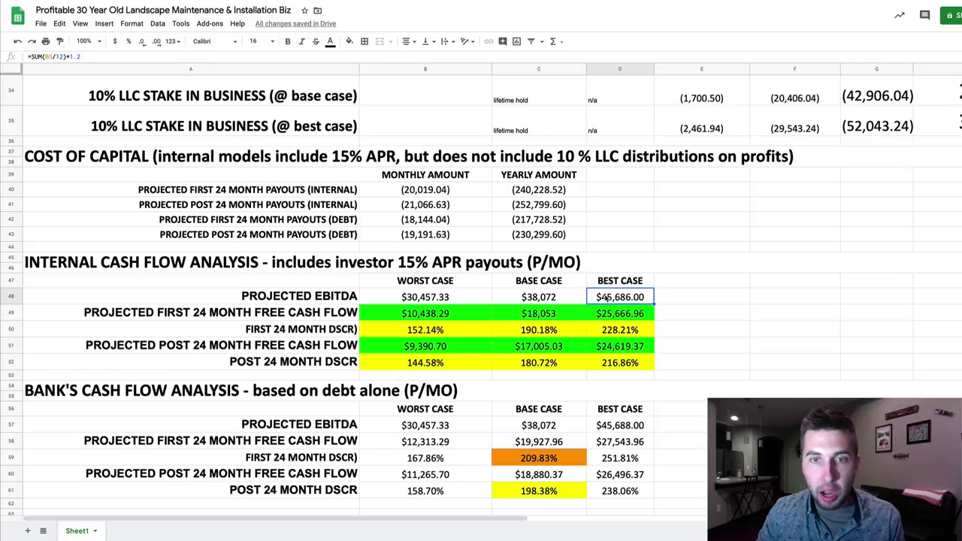
pyautogui.scroll(10, 518, 262)
pyautogui.scroll(-8, 533, 329)
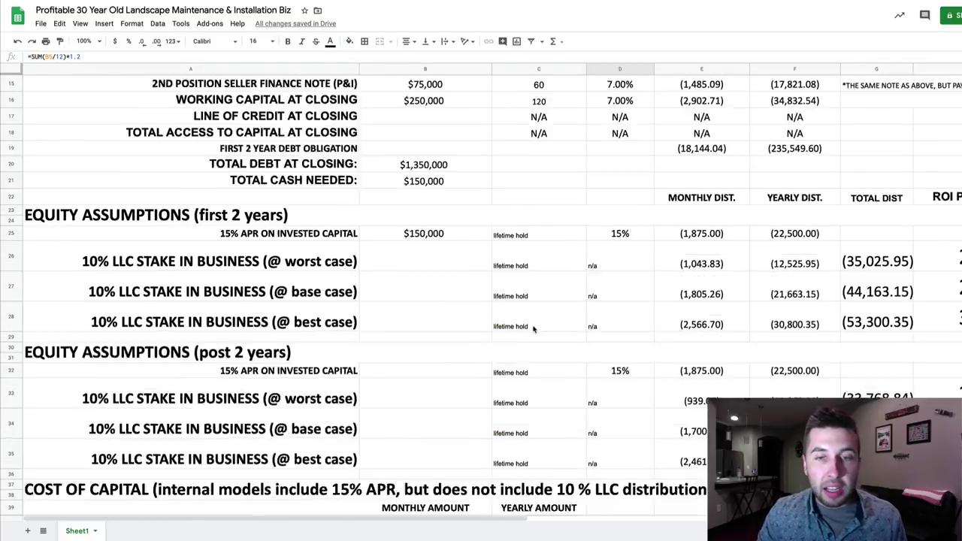
# Open the best case projected EBITDA formula in the internal cash flow analysis, leave it unchanged, and look over the best case column
pyautogui.press('Return')
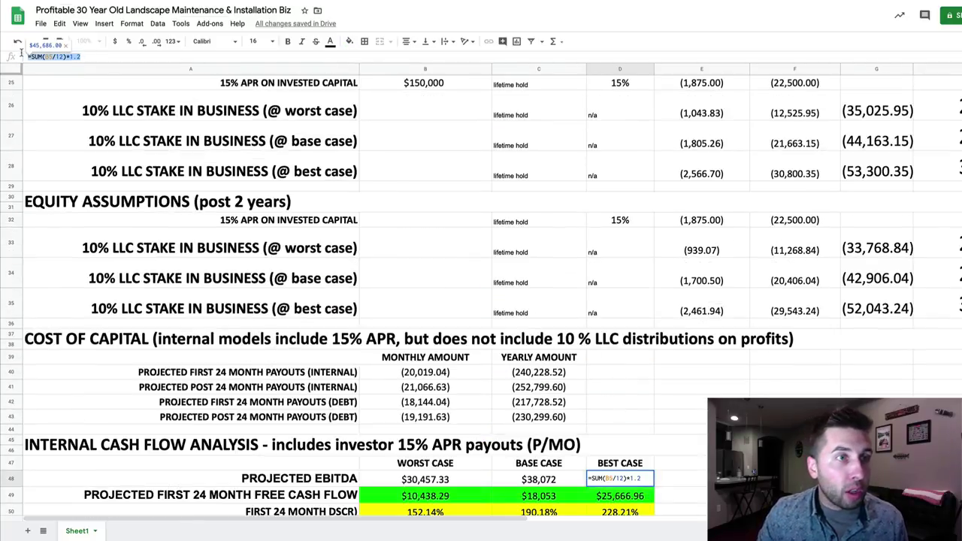
pyautogui.scroll(-1, 482, 291)
pyautogui.scroll(-3, 483, 291)
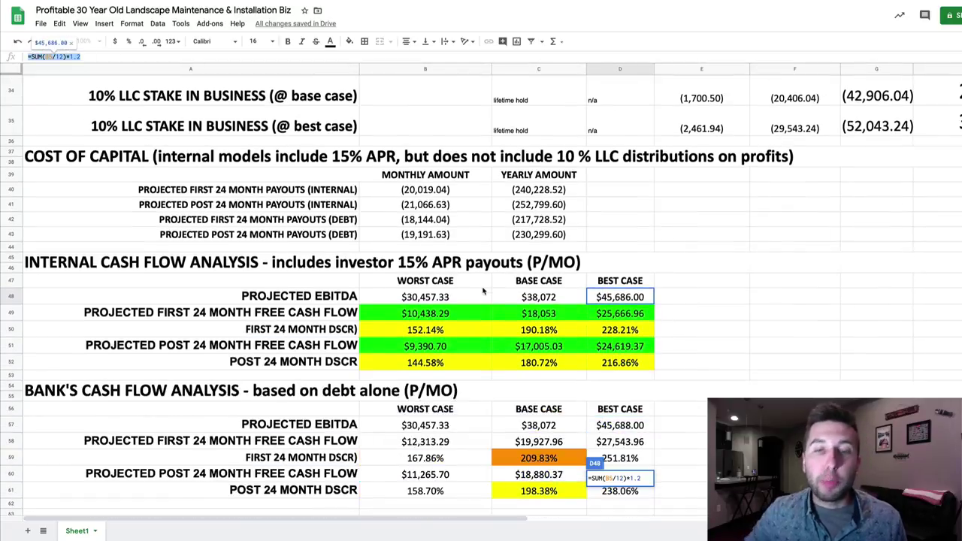
pyautogui.press('Escape')
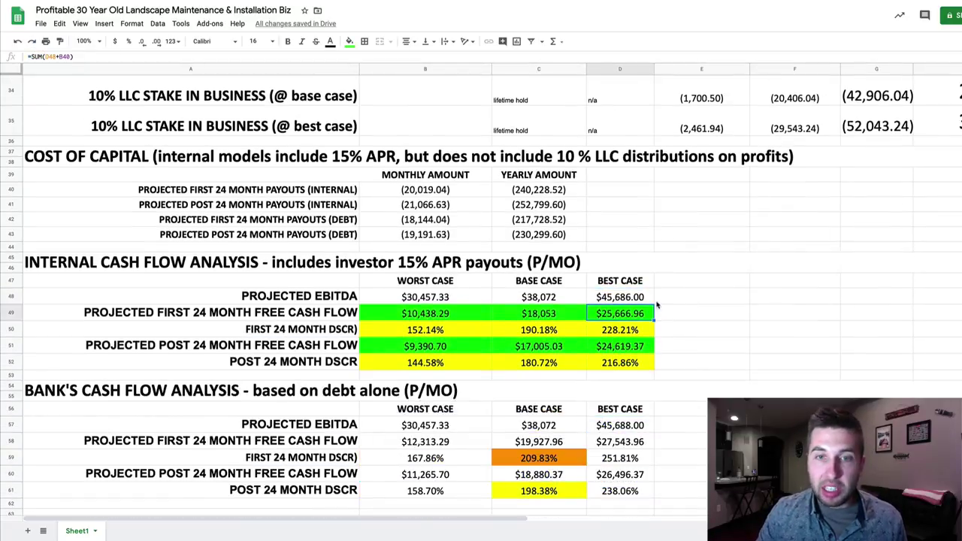
pyautogui.click(621, 70)
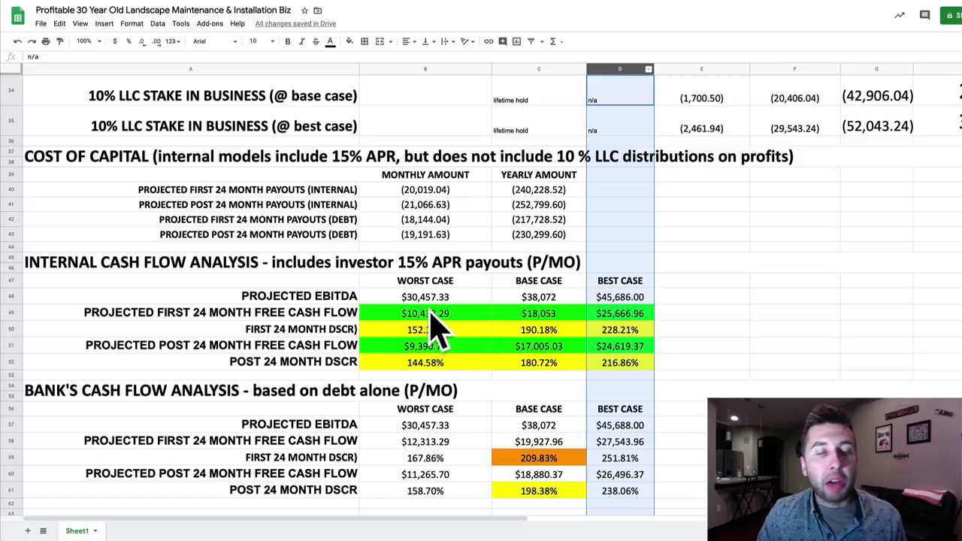
# Inspect the base case projected first 24 month free cash flow formula in the bank's analysis and trace it to the cost of capital
pyautogui.scroll(1, 488, 321)
pyautogui.scroll(-5, 492, 338)
pyautogui.moveTo(164, 225); pyautogui.dragTo(489, 373)
pyautogui.click(481, 374)
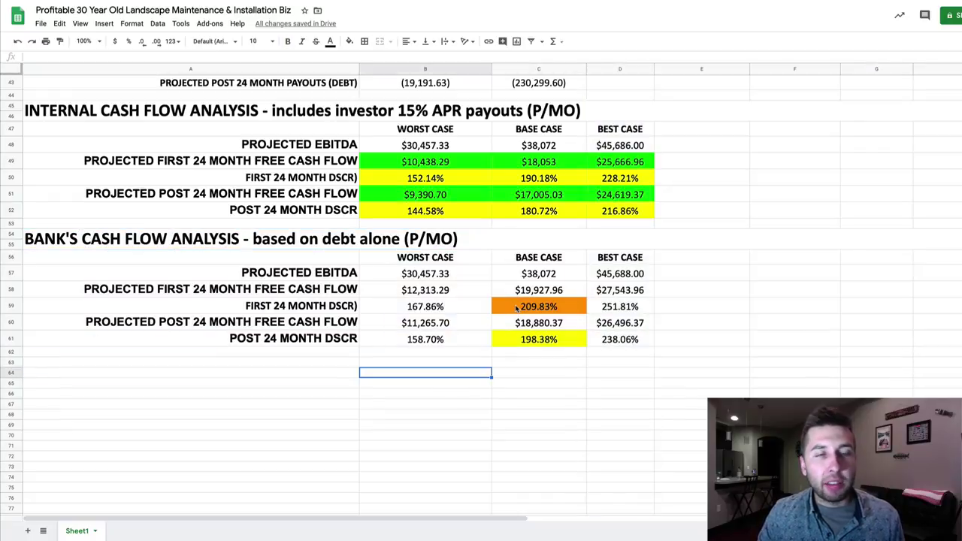
pyautogui.click(526, 292)
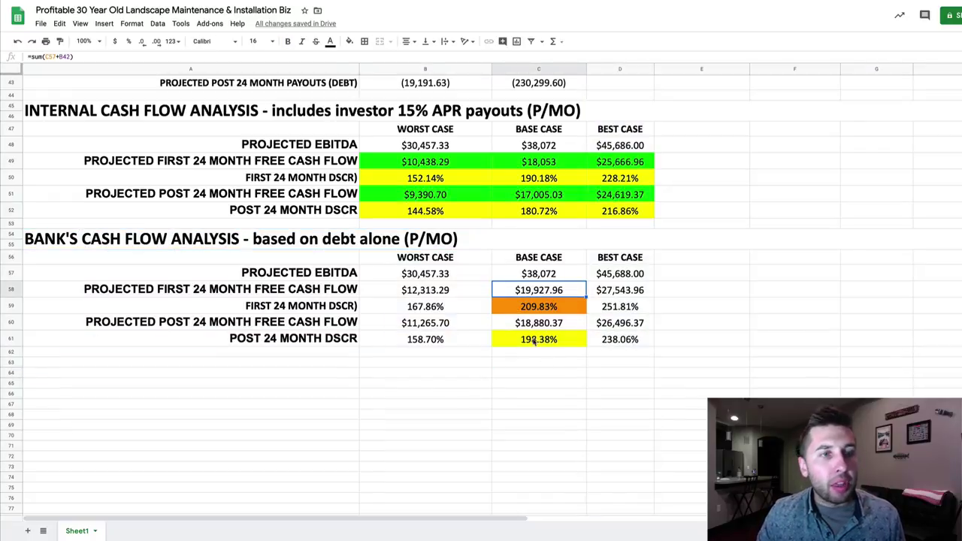
pyautogui.doubleClick(539, 292)
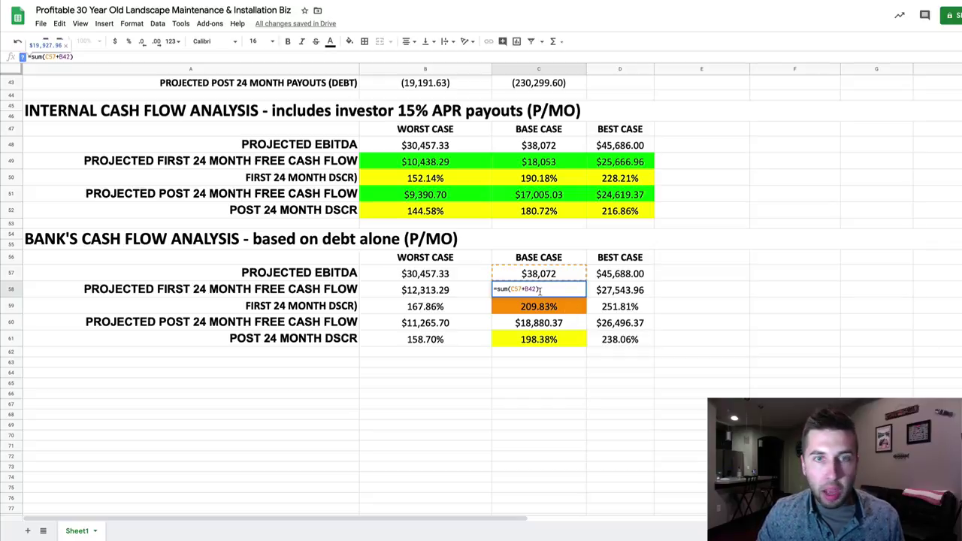
pyautogui.scroll(5, 526, 286)
pyautogui.scroll(-2, 477, 259)
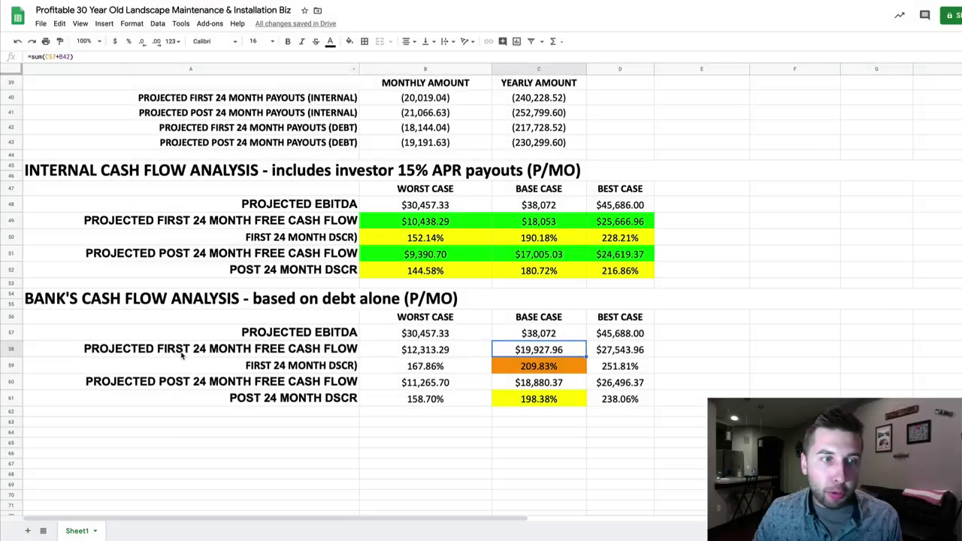
# Compare the bank's first and post 24 month free cash flow rows with the four projected payout rows under cost of capital
pyautogui.click(210, 350)
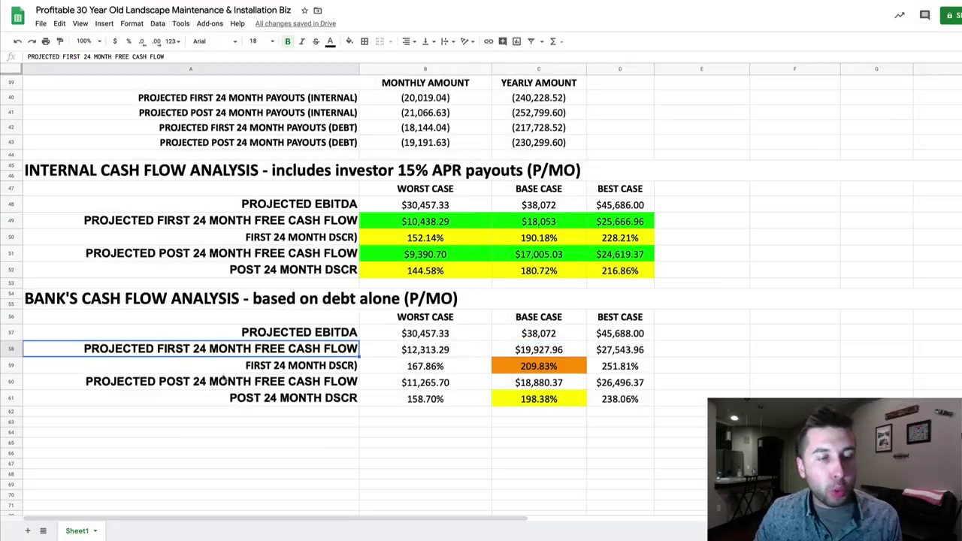
pyautogui.click(110, 384)
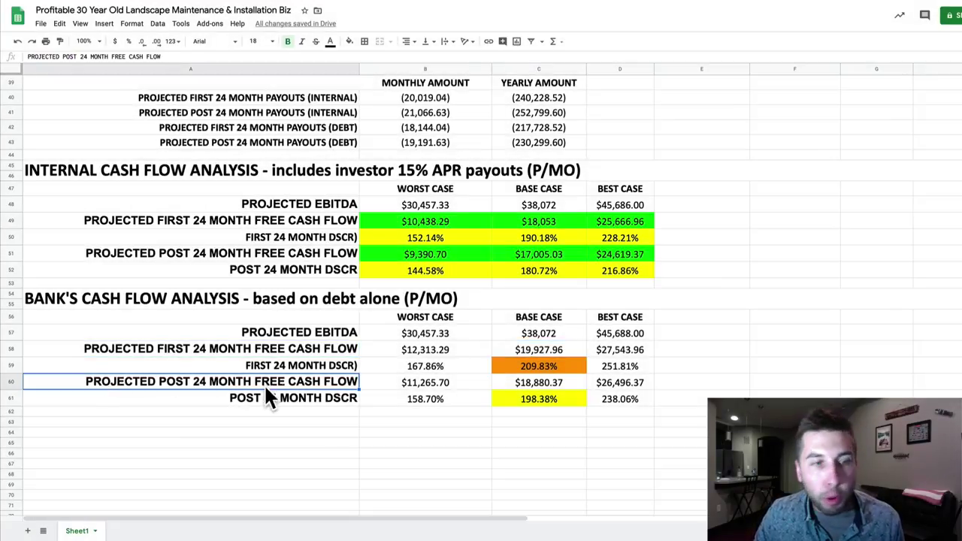
pyautogui.scroll(5, 256, 375)
pyautogui.moveTo(267, 327); pyautogui.dragTo(270, 373)
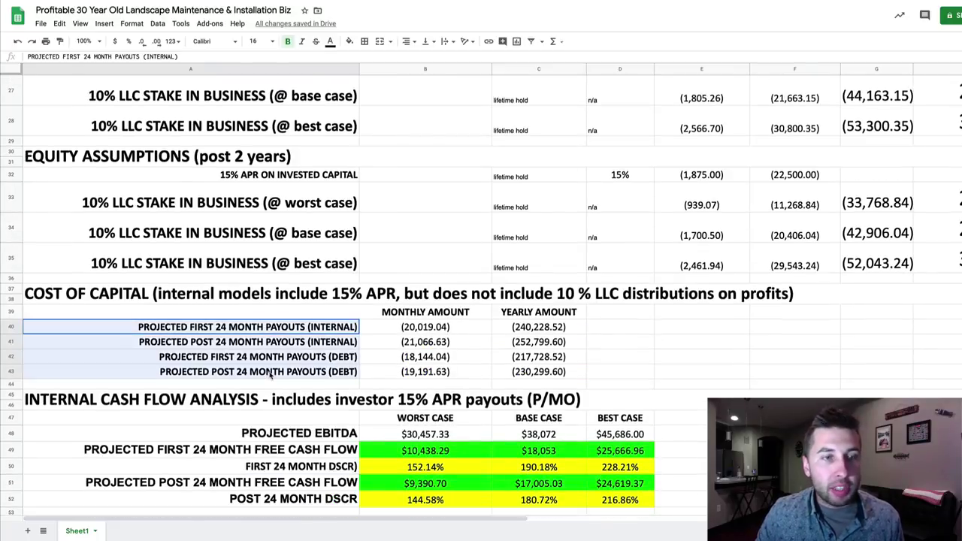
pyautogui.scroll(3, 426, 318)
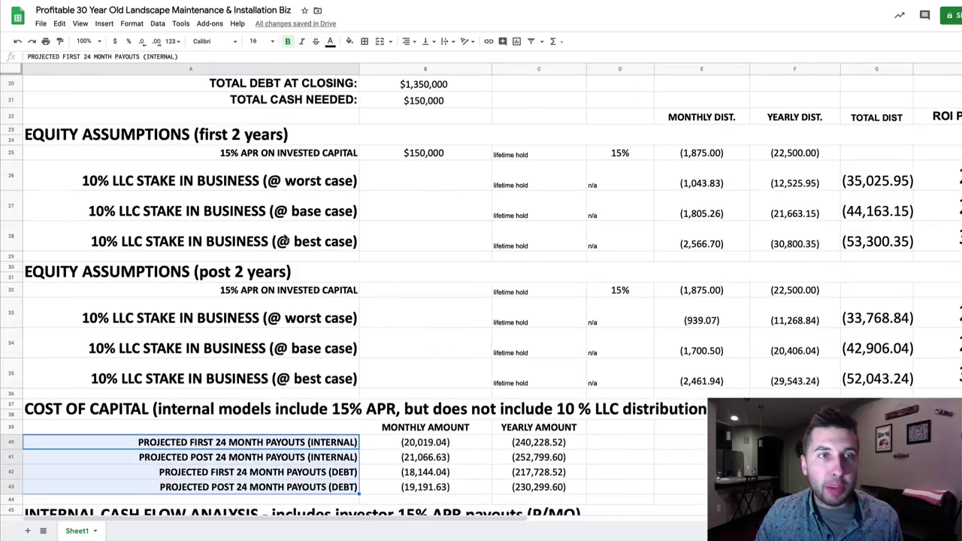
pyautogui.scroll(-7, 334, 440)
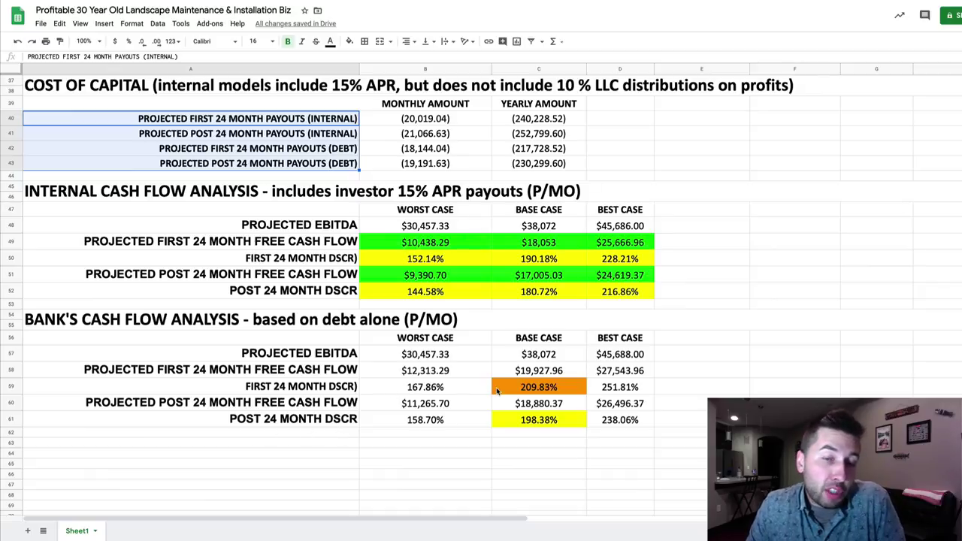
# Inspect the base case first 24 month DSCR formula in the bank's cash flow analysis without changing it
pyautogui.click(522, 391)
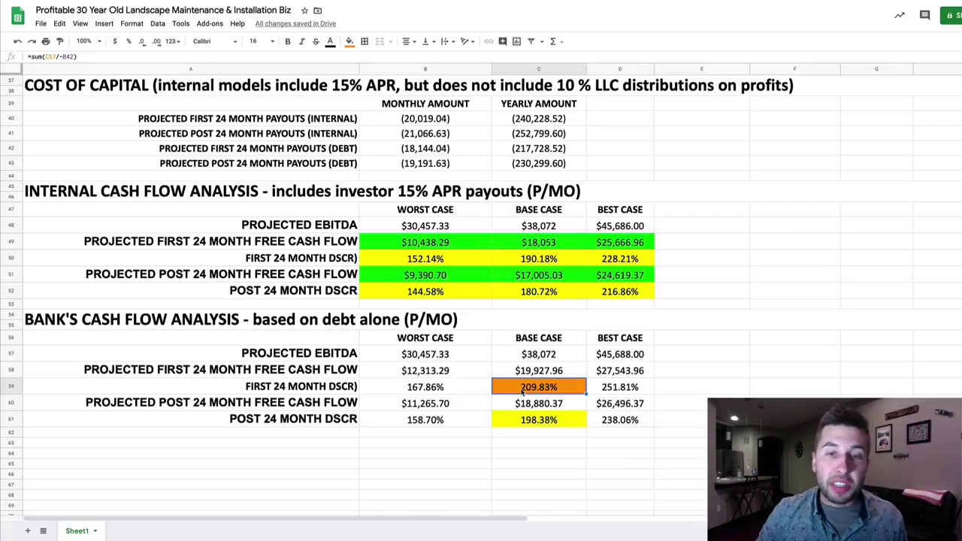
pyautogui.press('Return')
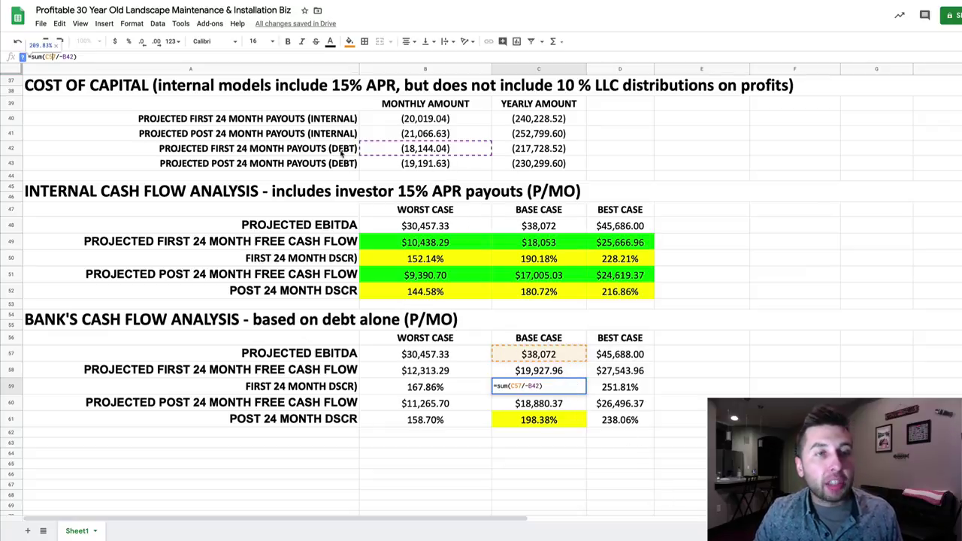
pyautogui.press('Return')
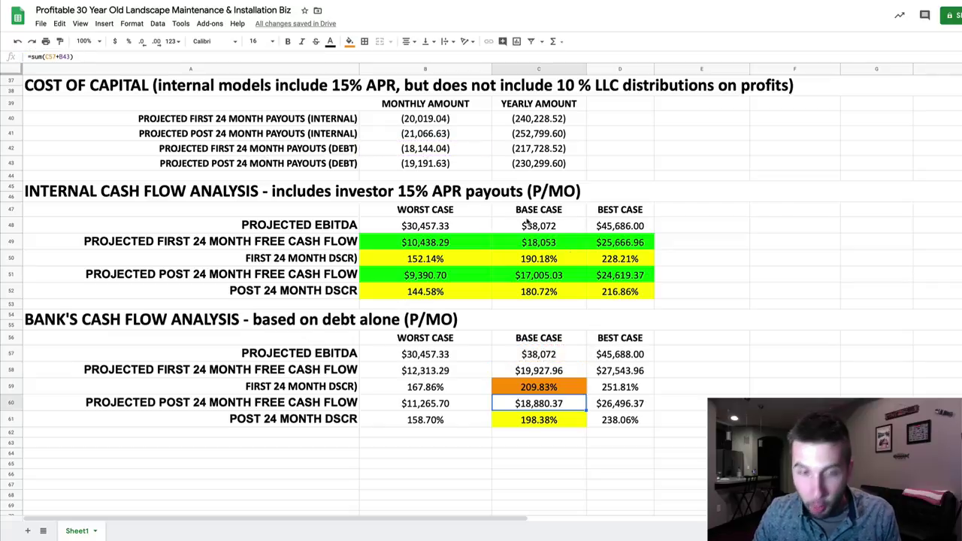
pyautogui.click(540, 387)
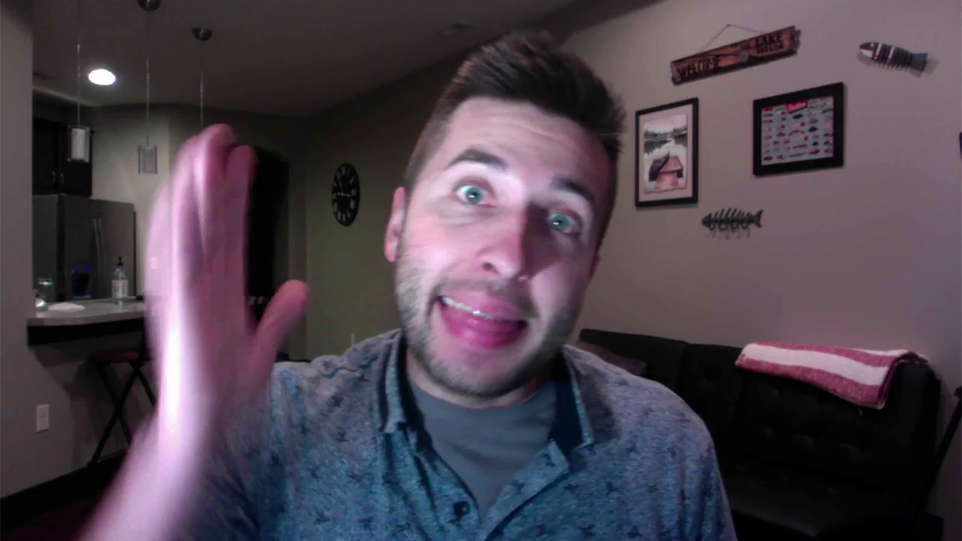
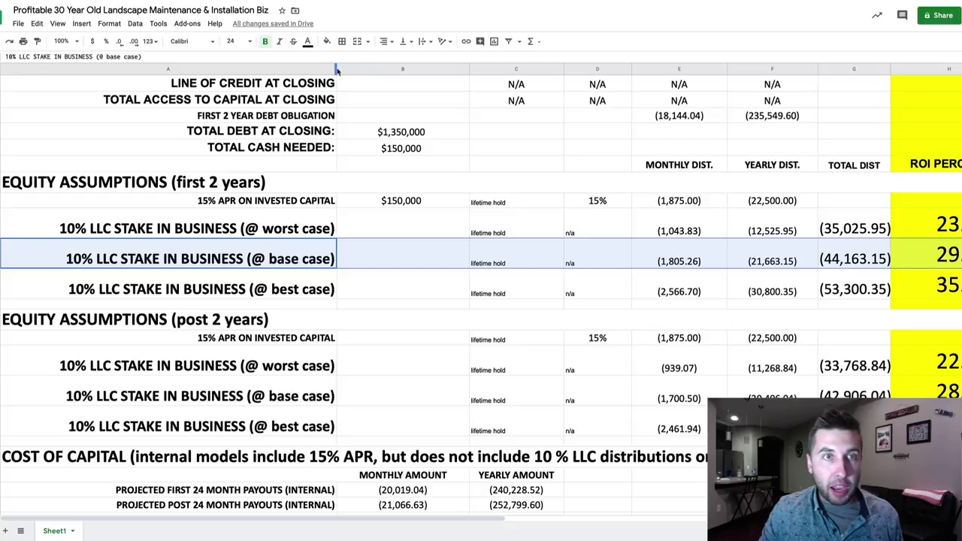
# Narrow column A to bring the ROI percentages into view, and highlight the first-two-years best case 10% LLC stake row
pyautogui.moveTo(336, 69); pyautogui.dragTo(311, 70)
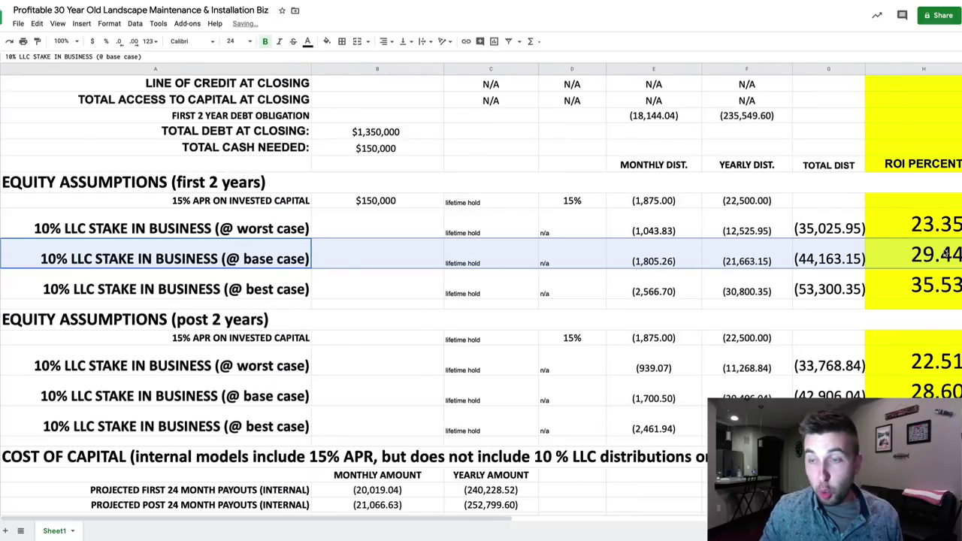
pyautogui.click(32, 299)
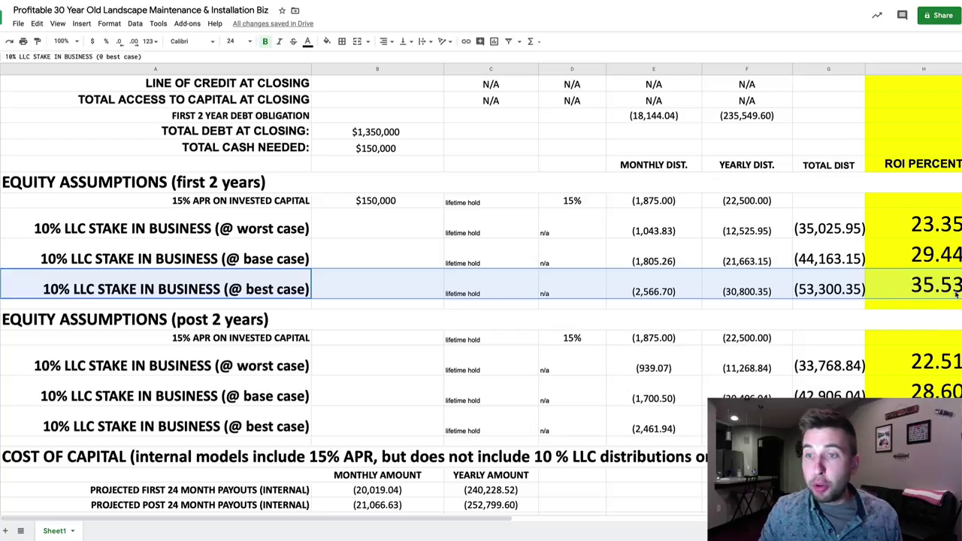
# Review the debt assumptions and inspect the total cash needed formula
pyautogui.scroll(3, 614, 292)
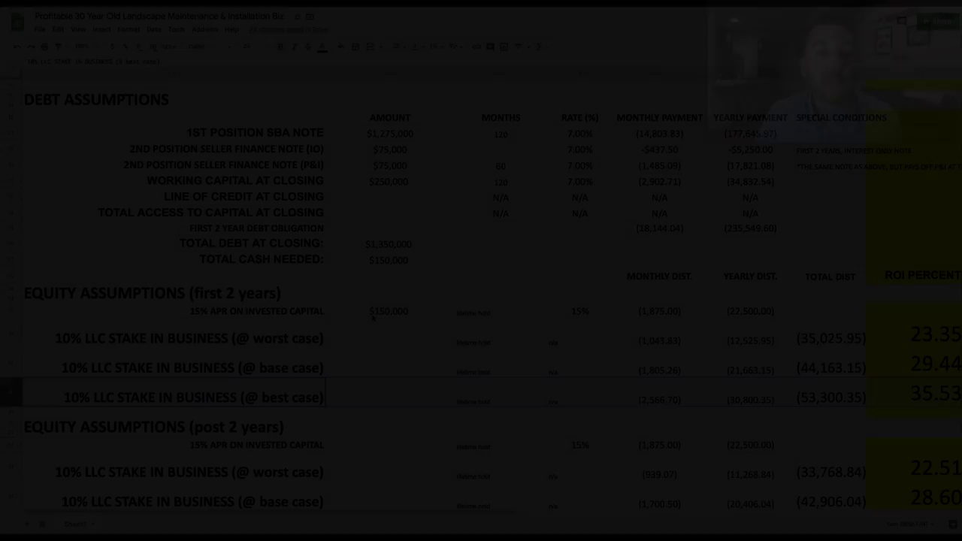
pyautogui.scroll(2, 373, 317)
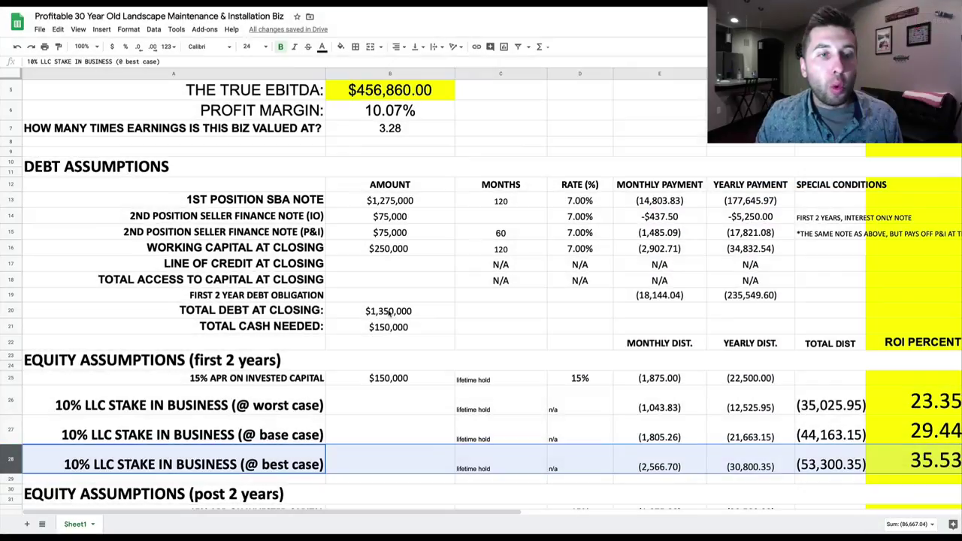
pyautogui.scroll(2, 382, 212)
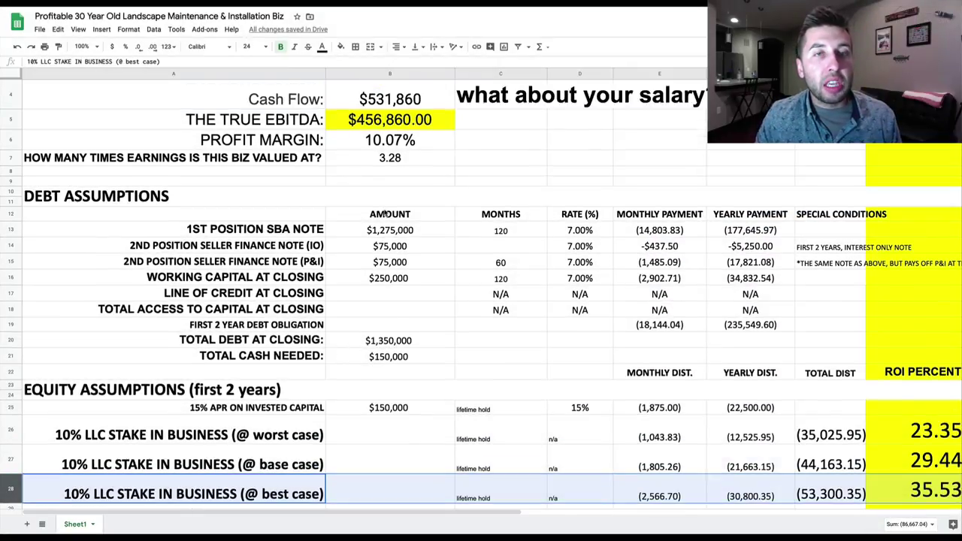
pyautogui.click(389, 73)
pyautogui.moveTo(113, 215); pyautogui.dragTo(384, 379)
pyautogui.click(383, 380)
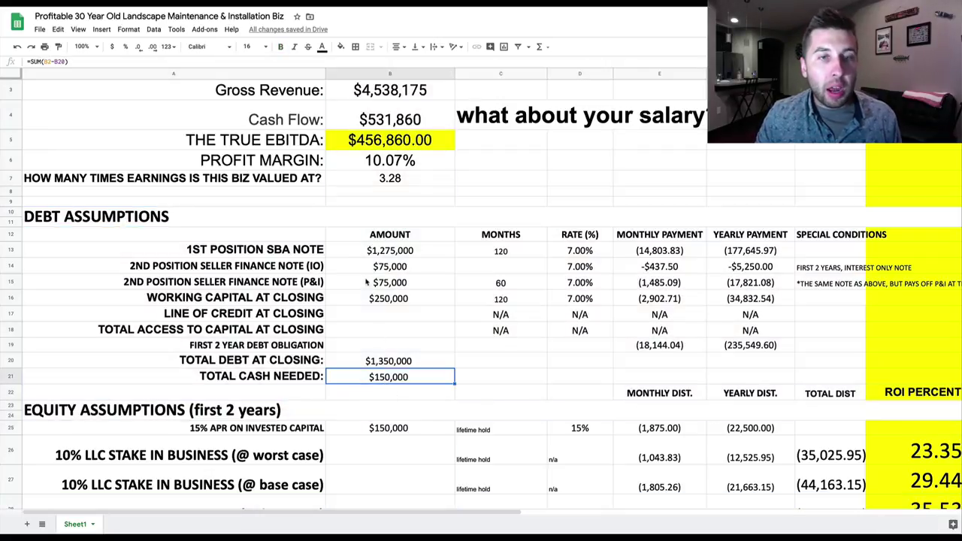
# Compare the 1st position SBA note amount with the interest-only 2nd position seller finance note amount
pyautogui.click(380, 254)
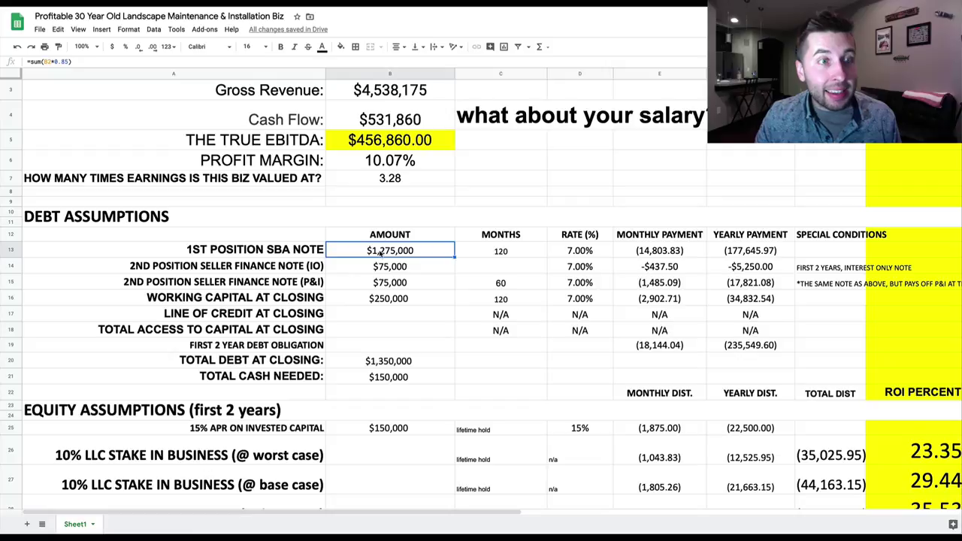
pyautogui.moveTo(287, 254); pyautogui.dragTo(395, 255)
pyautogui.moveTo(267, 270); pyautogui.dragTo(375, 269)
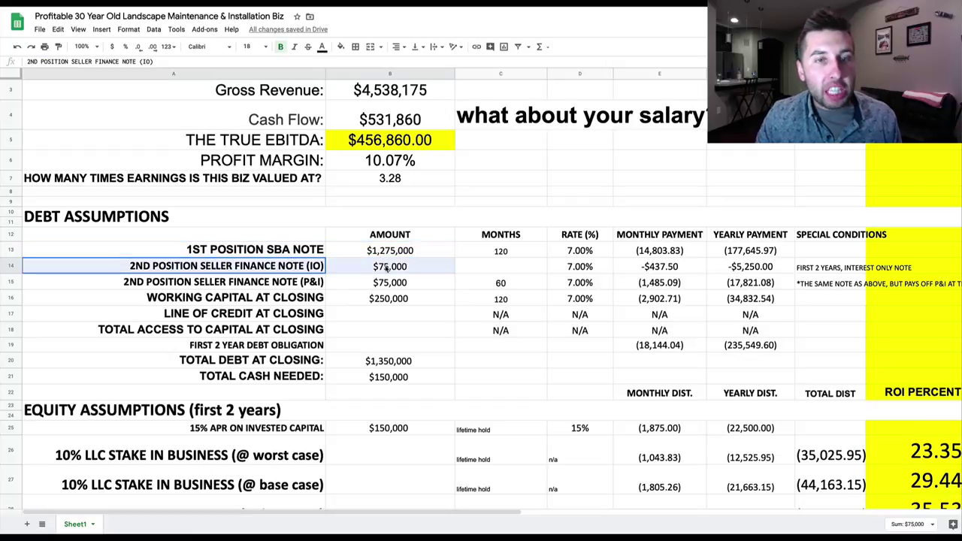
pyautogui.moveTo(238, 254); pyautogui.dragTo(382, 252)
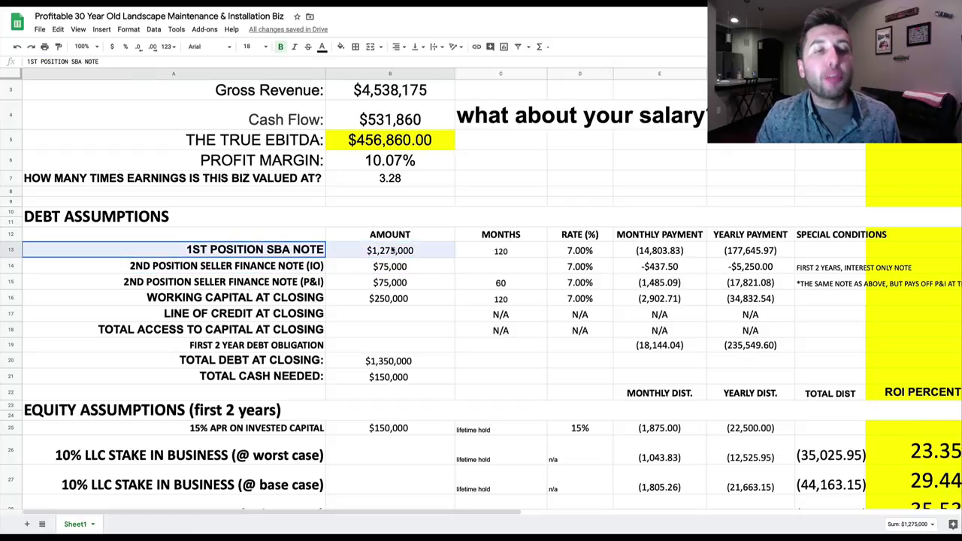
pyautogui.moveTo(230, 268); pyautogui.dragTo(380, 268)
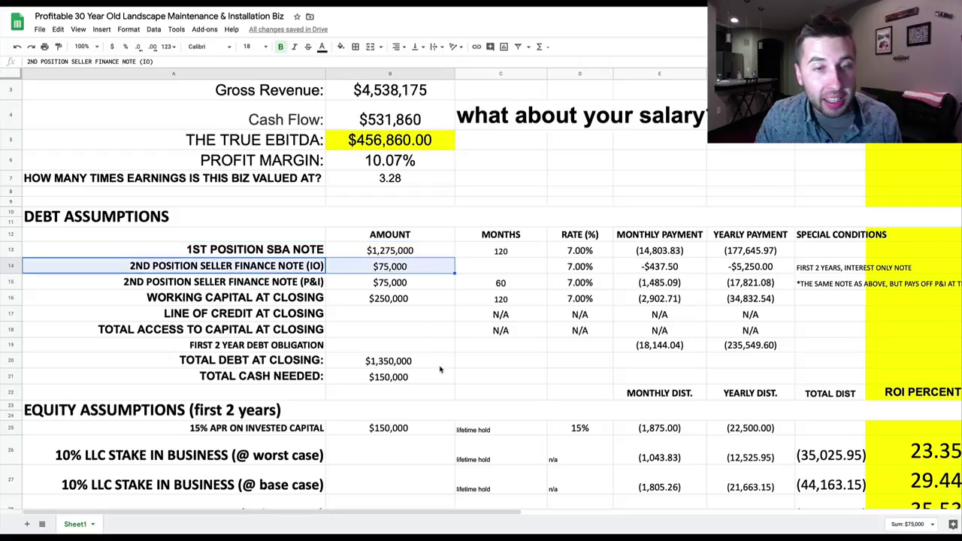
# Check the purchase price at the top of the sheet against the working capital at closing in the debt assumptions
pyautogui.scroll(3, 394, 139)
pyautogui.click(387, 125)
pyautogui.scroll(-4, 439, 433)
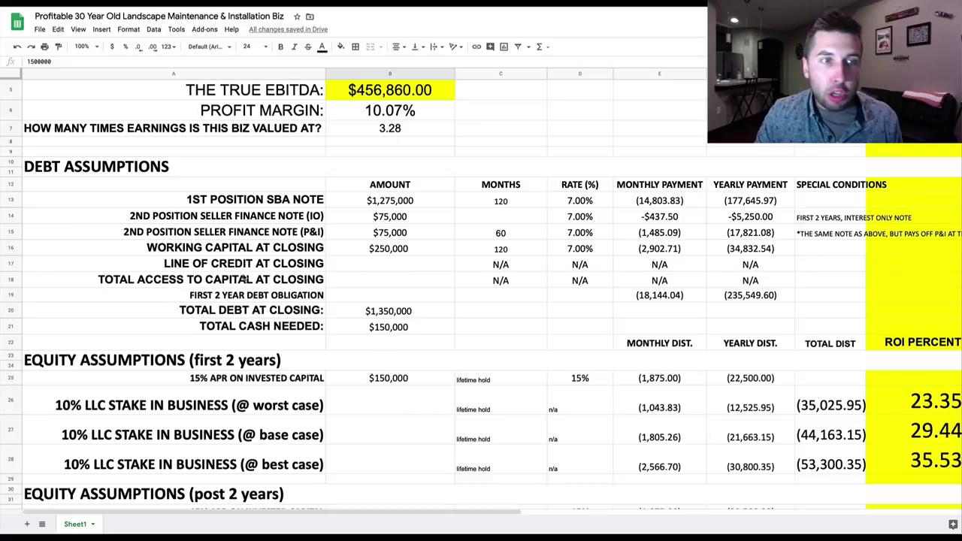
pyautogui.moveTo(247, 248); pyautogui.dragTo(370, 249)
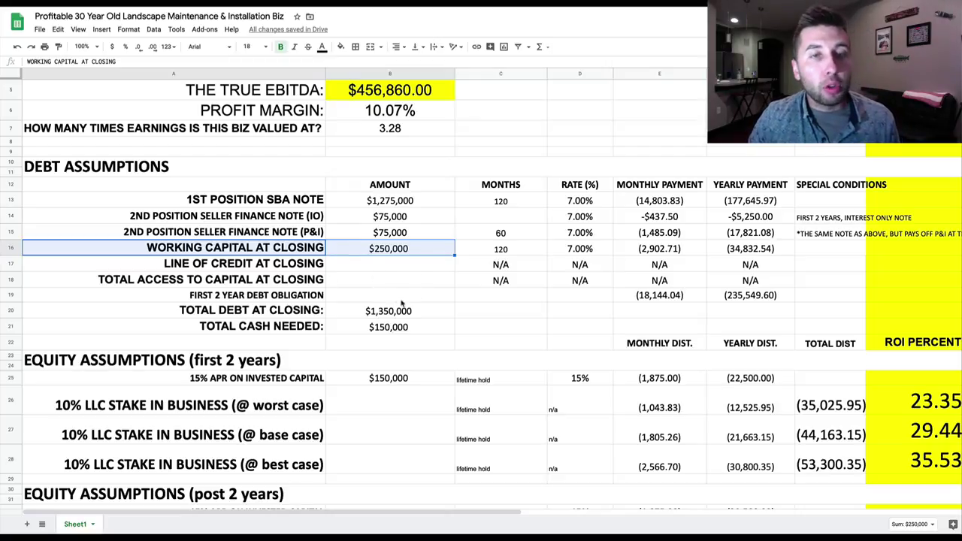
# Fill the total cash needed amount cell with yellow
pyautogui.click(385, 333)
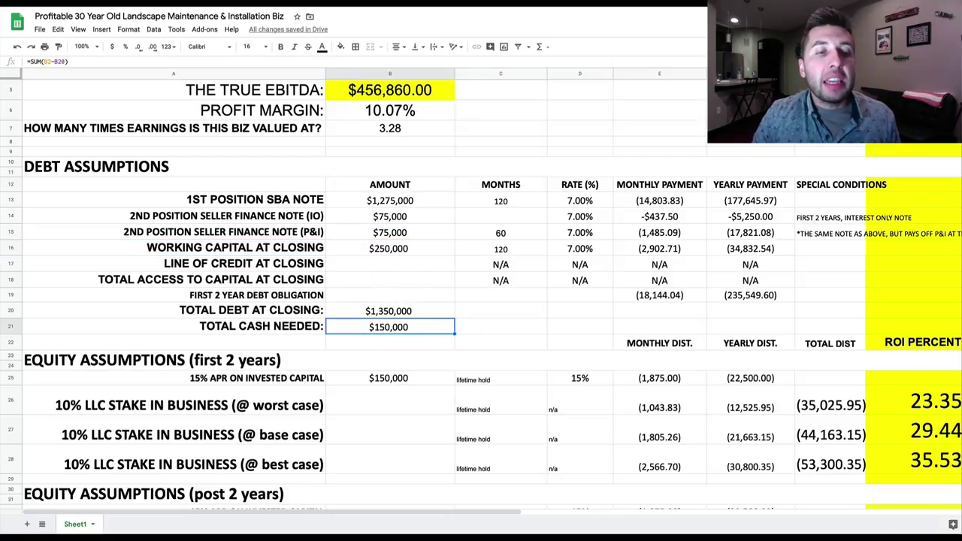
pyautogui.click(340, 47)
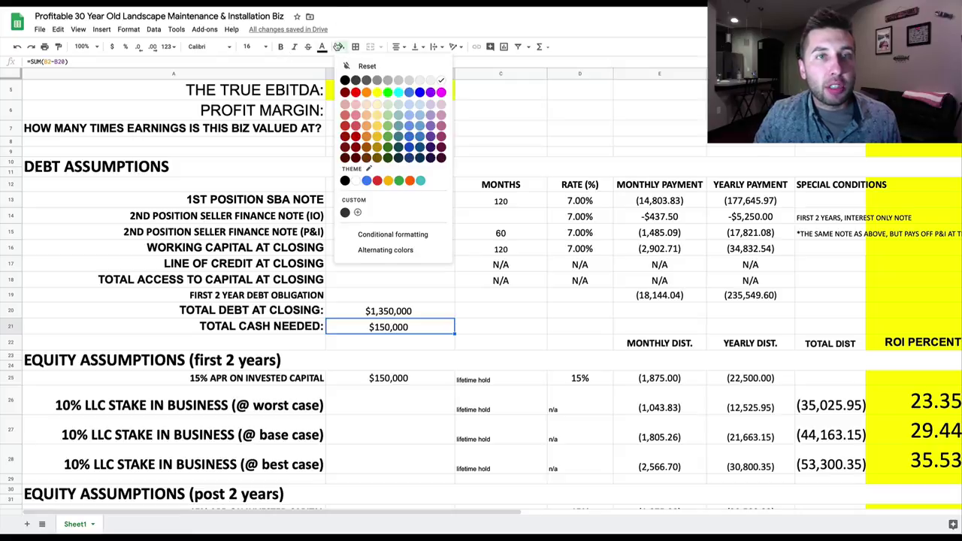
pyautogui.click(376, 92)
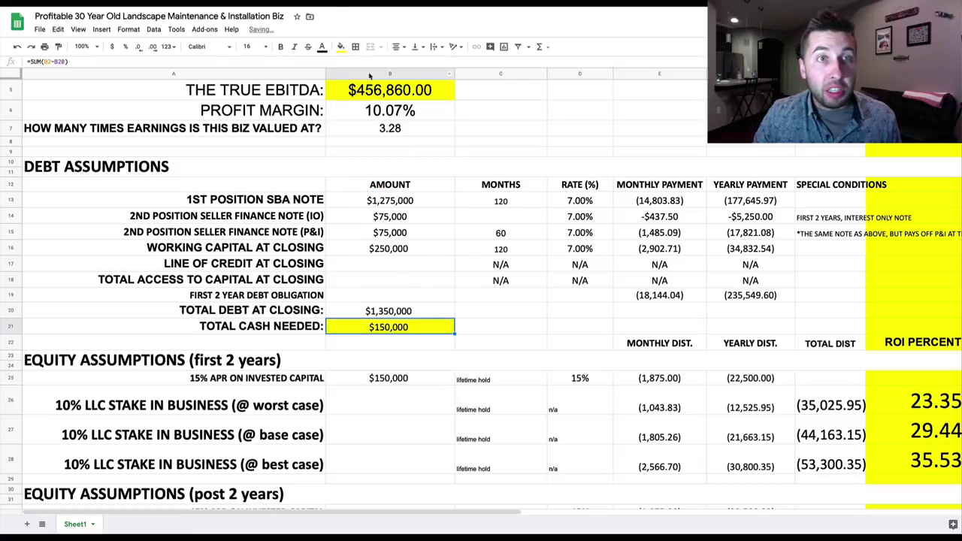
# Examine the invested capital amount on the 15% APR row and the equity assumptions for the first two years and beyond
pyautogui.scroll(-1, 426, 314)
pyautogui.click(388, 360)
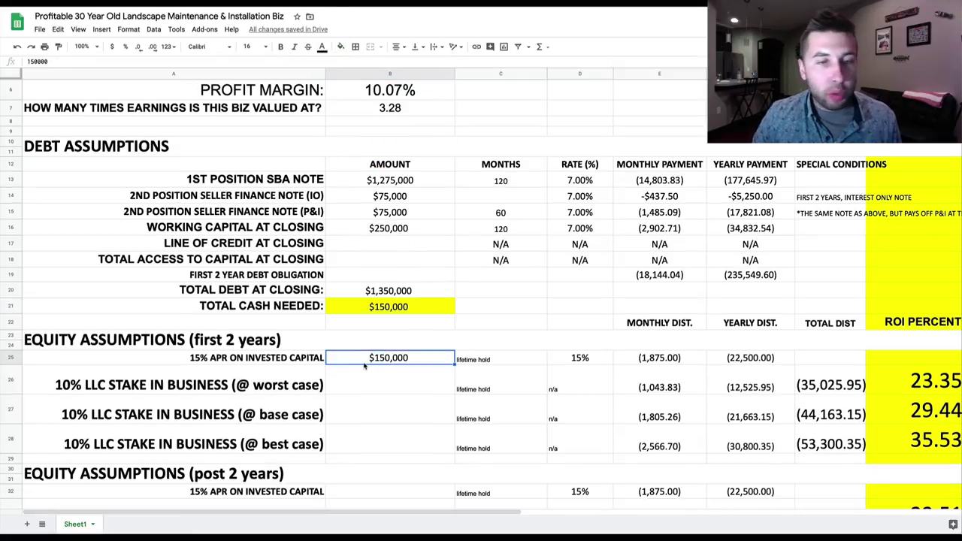
pyautogui.scroll(-2, 362, 363)
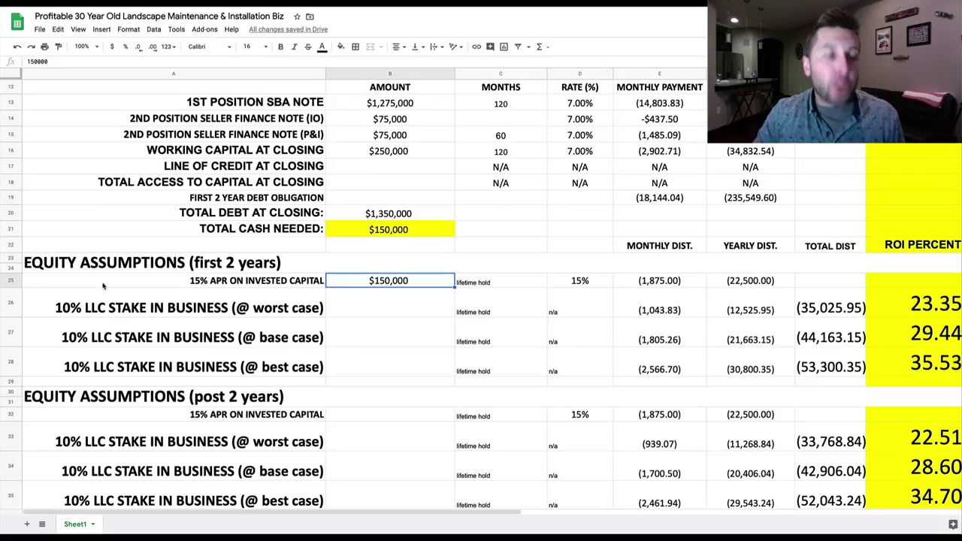
# Check the invested capital amount and the monthly and yearly distributions on the first-two-years 15% APR row
pyautogui.moveTo(168, 286); pyautogui.dragTo(418, 282)
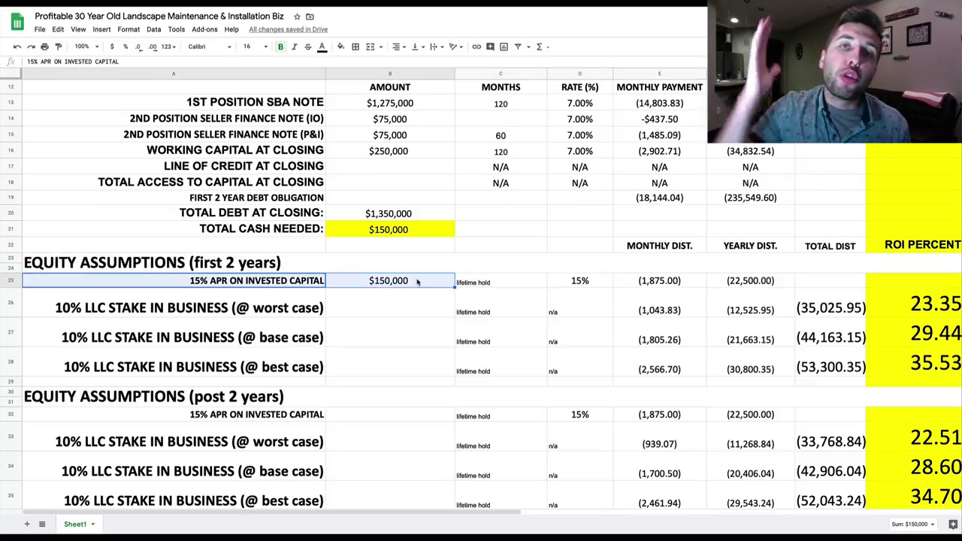
pyautogui.click(409, 286)
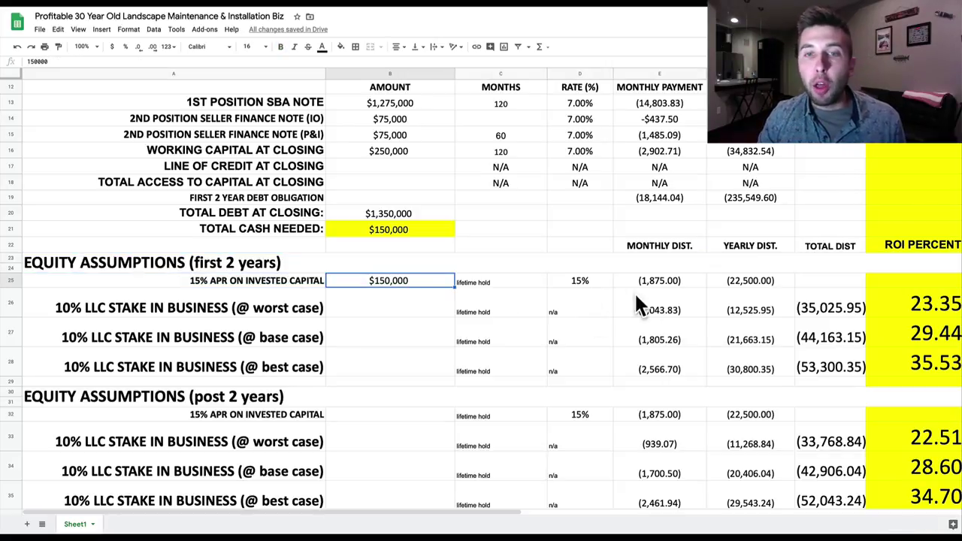
pyautogui.click(753, 283)
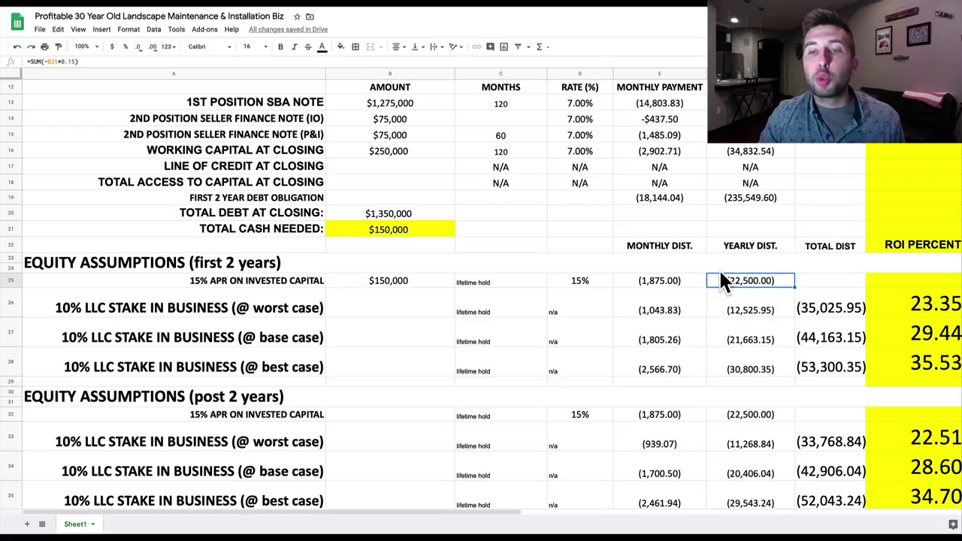
pyautogui.click(645, 283)
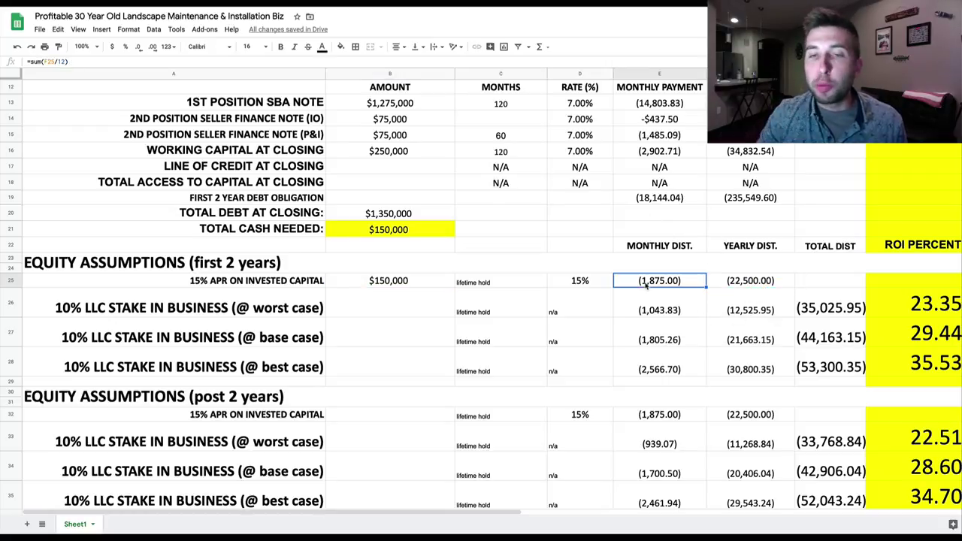
pyautogui.click(763, 281)
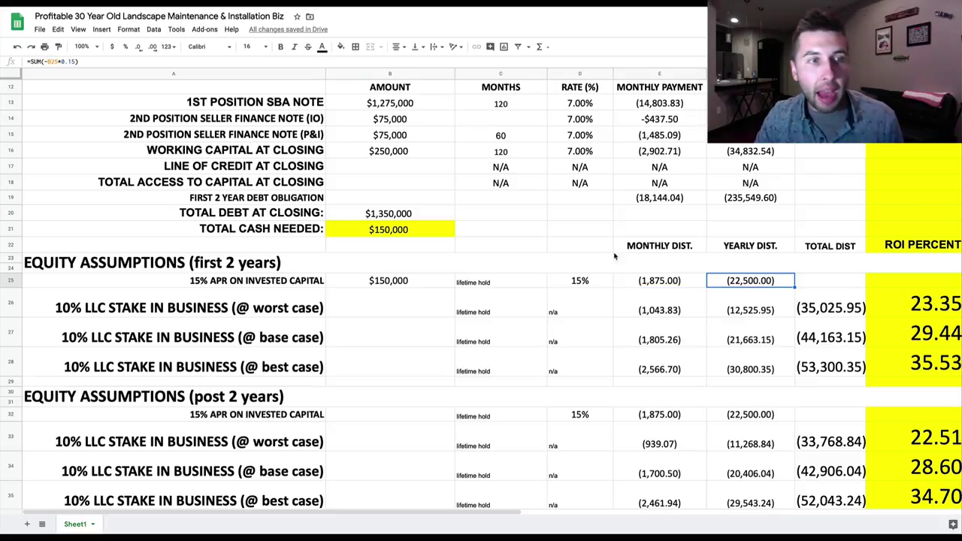
# Compare the worst case 10% LLC stake row and the asking price with the 15% APR row's invested capital amount
pyautogui.scroll(-1, 614, 257)
pyautogui.click(66, 283)
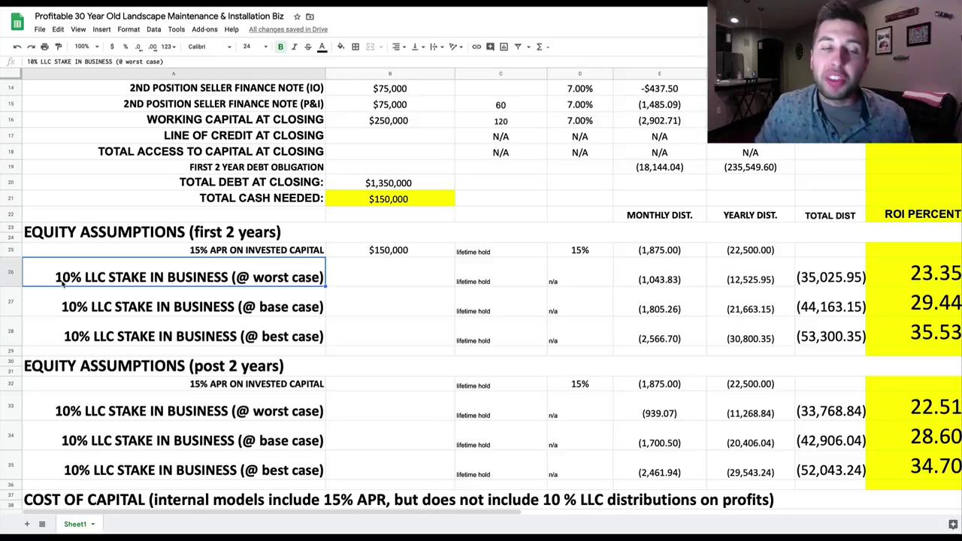
pyautogui.scroll(5, 151, 255)
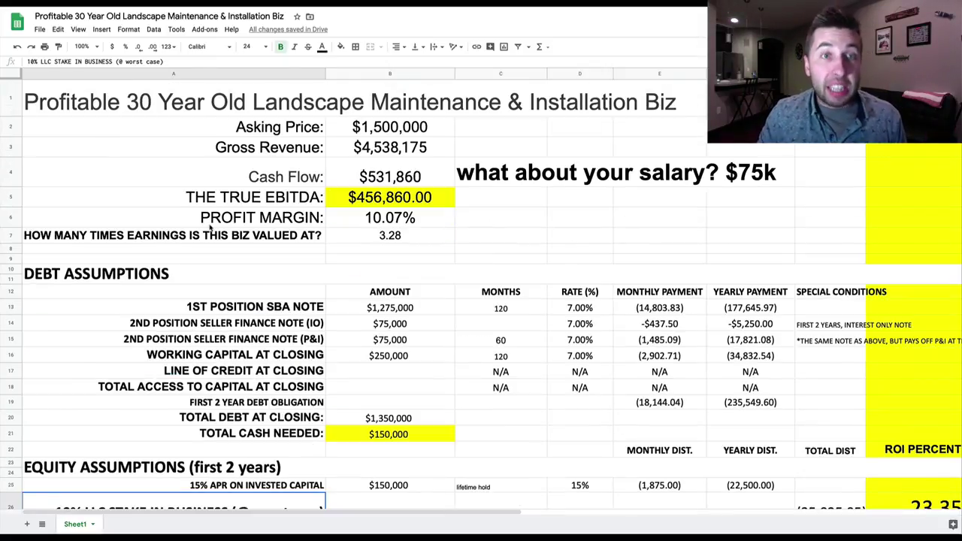
pyautogui.click(380, 132)
pyautogui.scroll(-4, 402, 229)
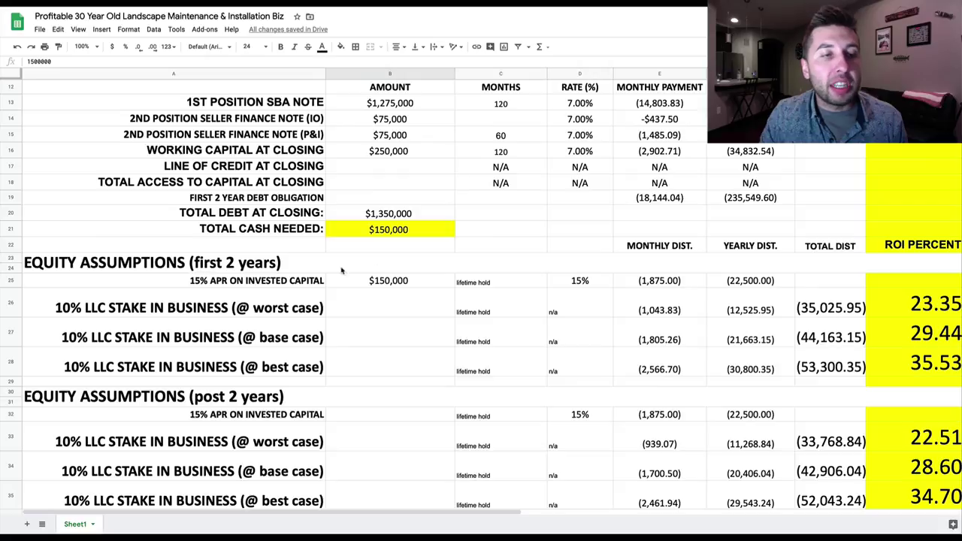
pyautogui.click(388, 280)
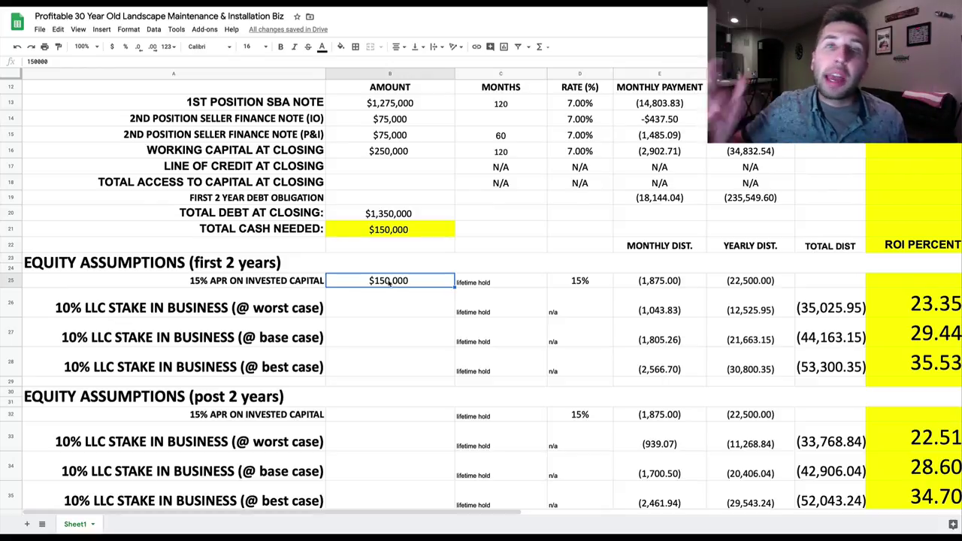
pyautogui.click(11, 280)
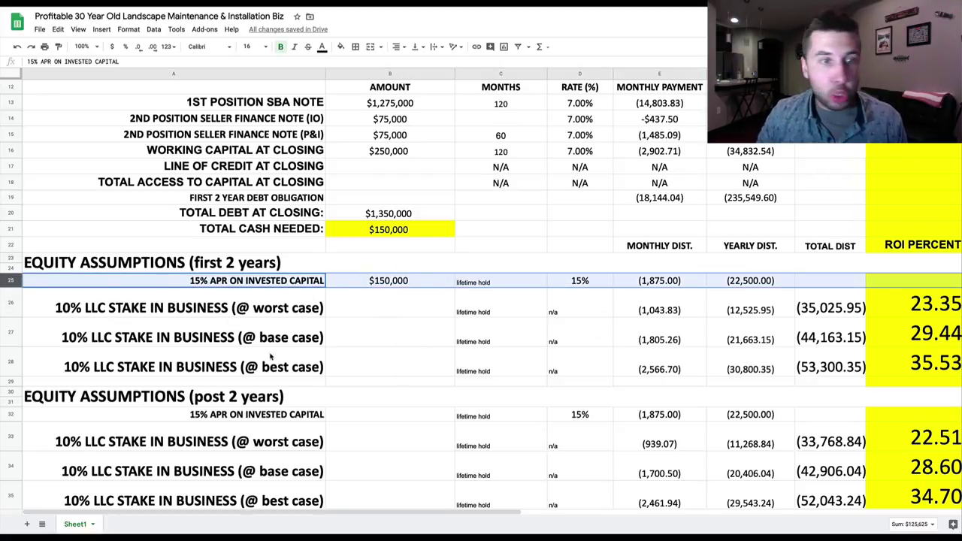
# Review the worst, base and best case 10% LLC stake rows in the first-two-years equity assumptions
pyautogui.click(268, 321)
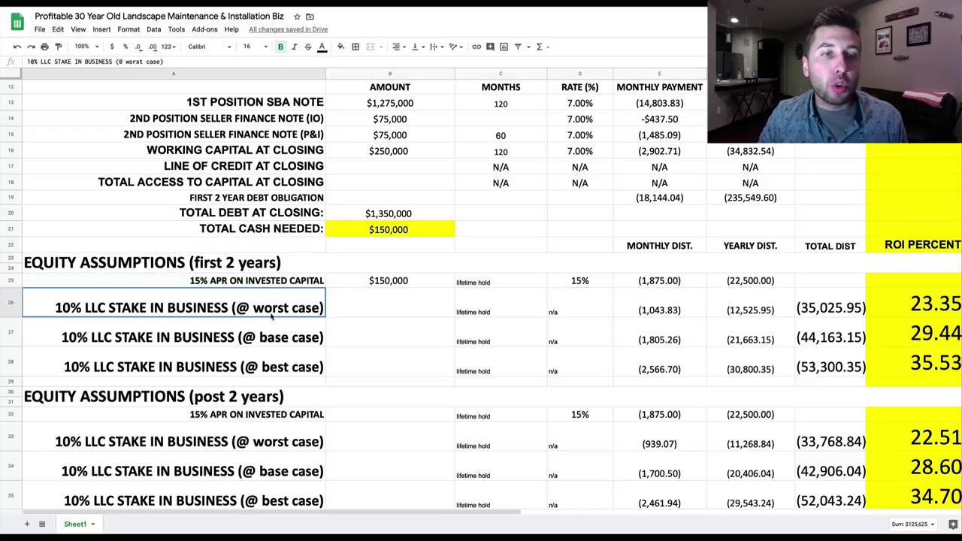
pyautogui.click(274, 339)
pyautogui.click(264, 313)
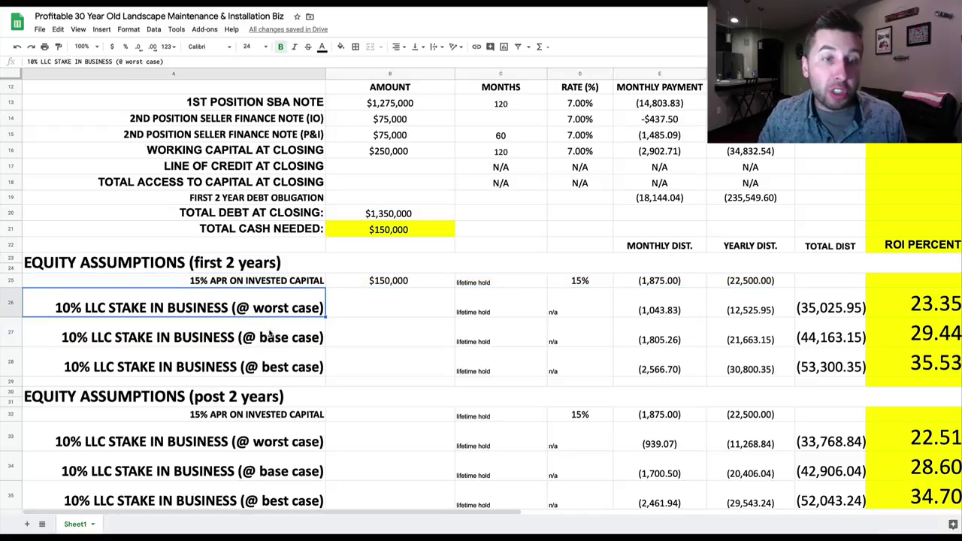
pyautogui.click(273, 338)
pyautogui.click(286, 378)
# Compare the worst, base and best case projected post 24 month free cash flows in the internal cash flow analysis
pyautogui.scroll(-10, 536, 368)
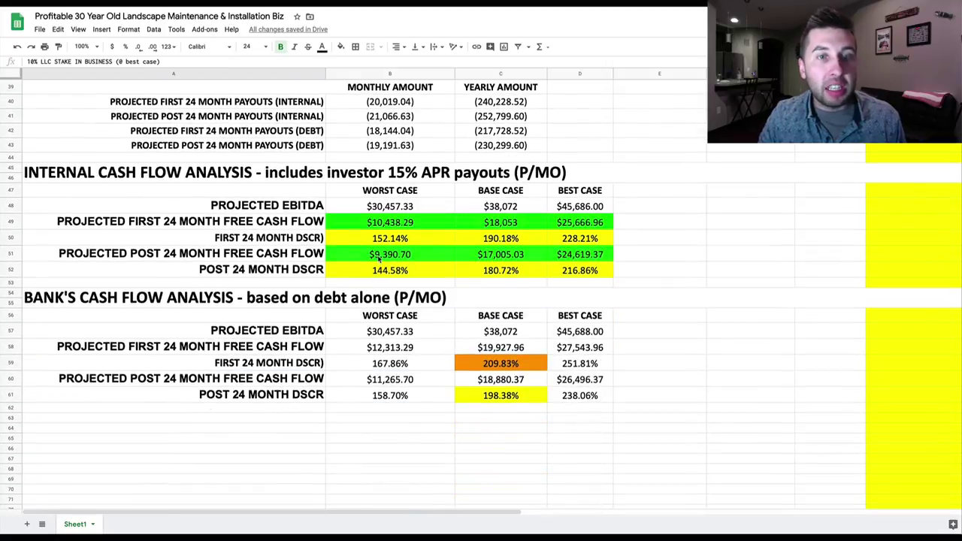
pyautogui.click(379, 257)
pyautogui.click(467, 258)
pyautogui.click(601, 257)
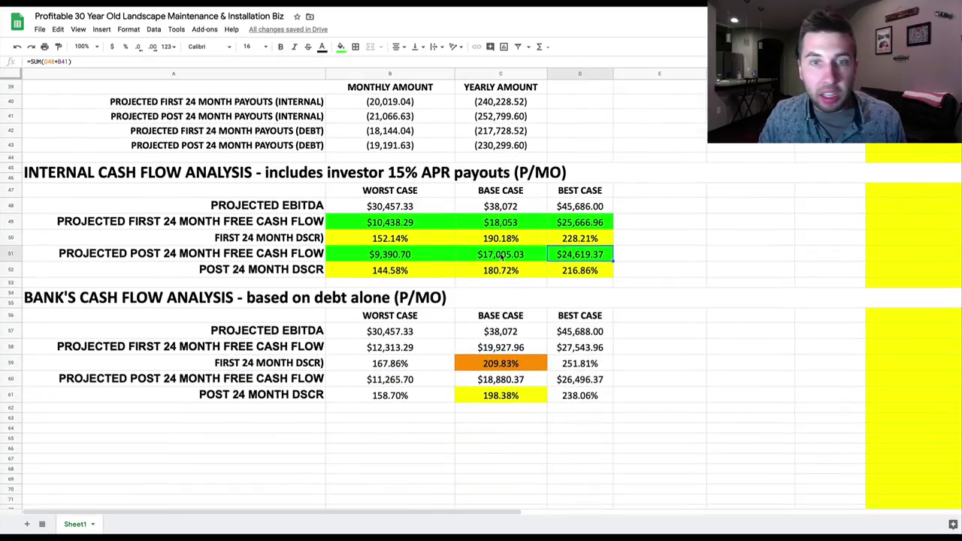
pyautogui.click(361, 259)
pyautogui.click(488, 257)
pyautogui.moveTo(102, 170); pyautogui.dragTo(451, 266)
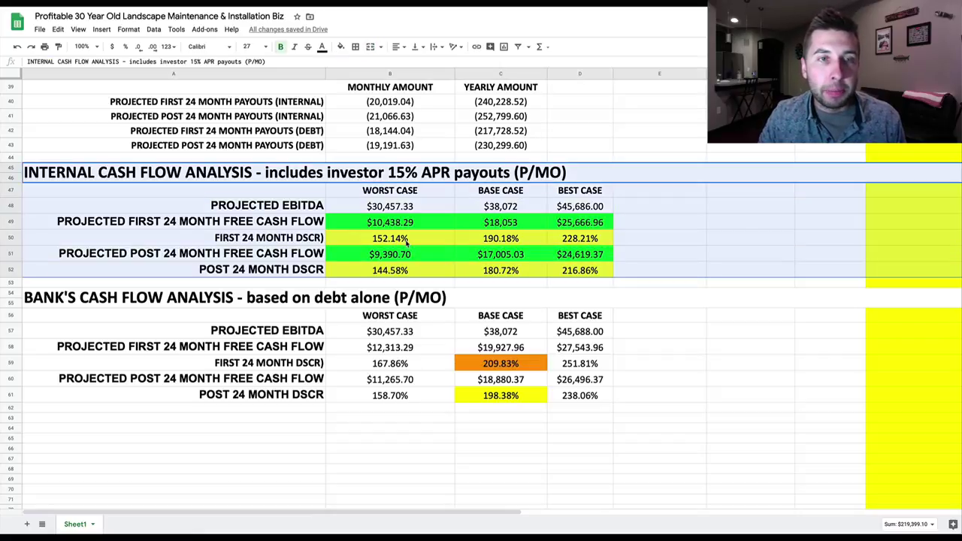
# Inspect the formula behind the base case projected first 24 month free cash flow in the internal cash flow analysis
pyautogui.click(369, 228)
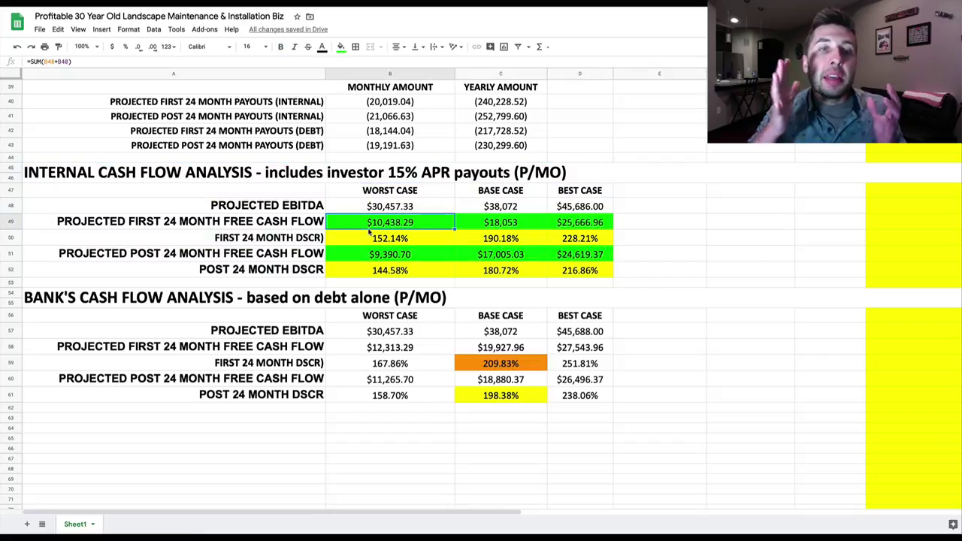
pyautogui.click(508, 224)
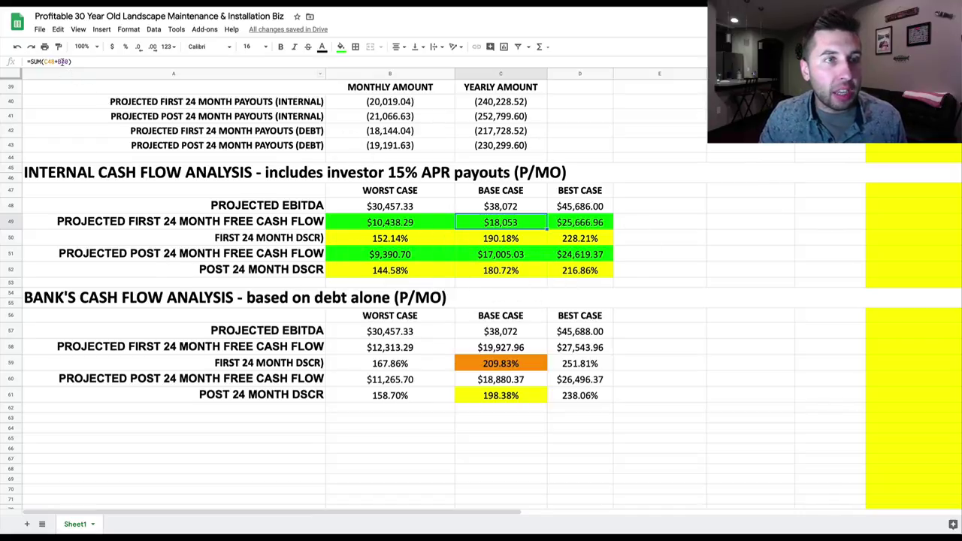
pyautogui.click(60, 61)
pyautogui.scroll(1, 510, 257)
pyautogui.press('Return')
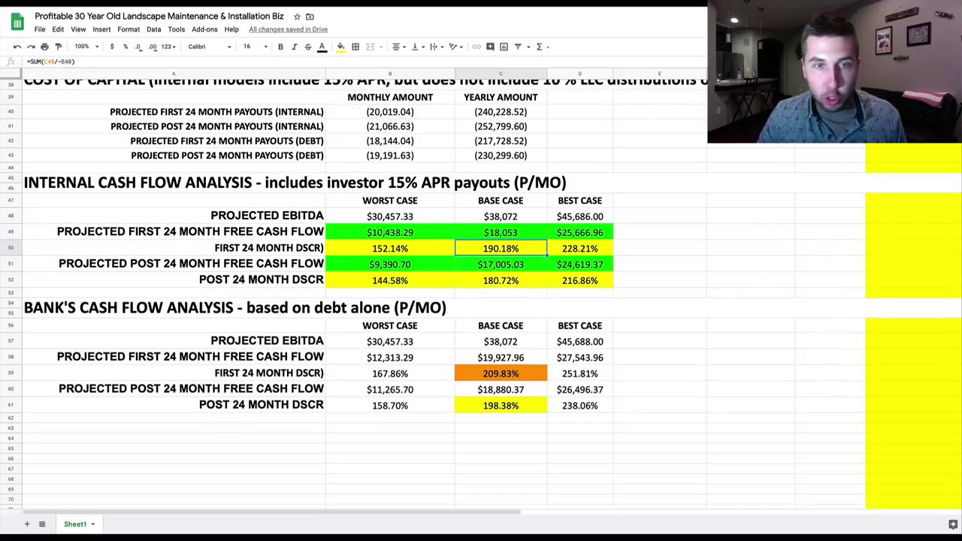
pyautogui.click(513, 236)
pyautogui.click(56, 63)
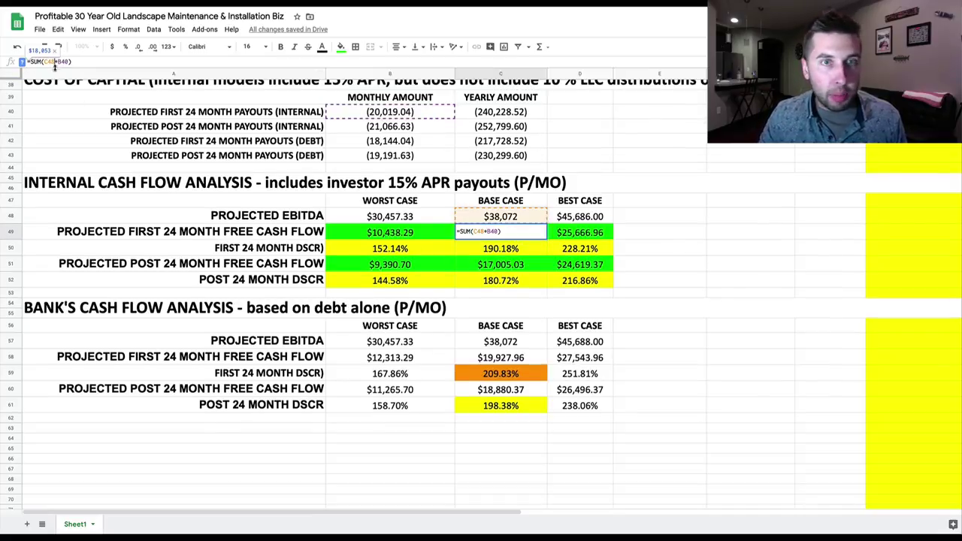
pyautogui.scroll(2, 362, 184)
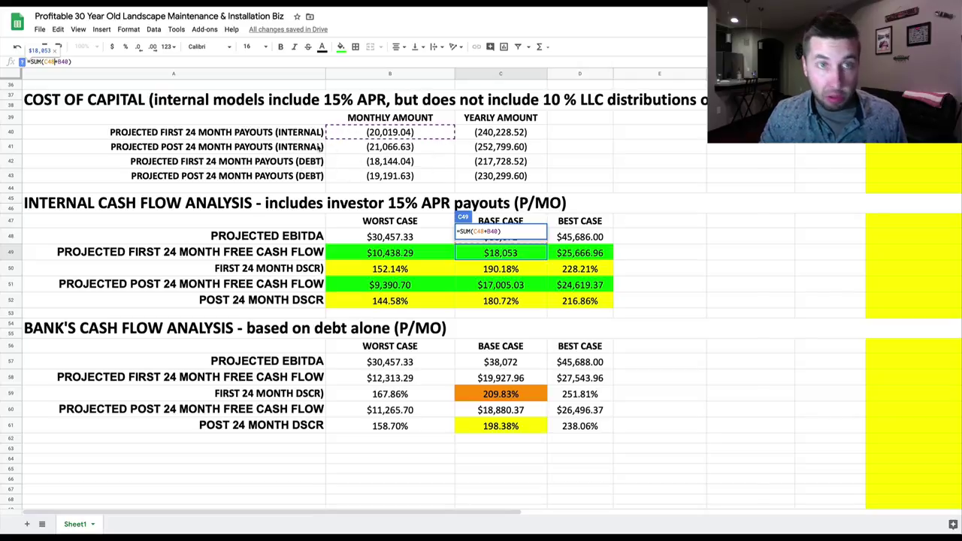
pyautogui.press('Escape')
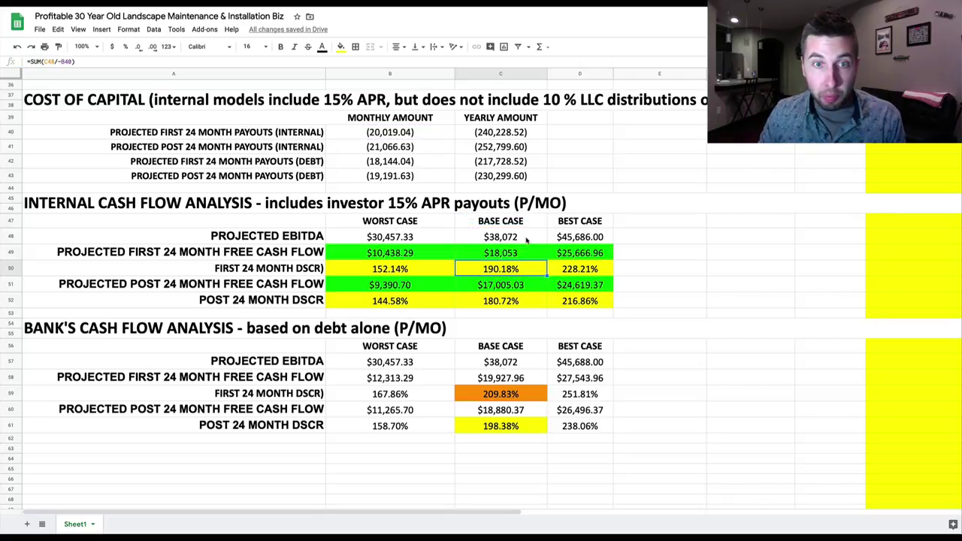
# Check the internal base case EBITDA, first 24 month free cash flow and DSCR against the monthly first 24 month internal payouts
pyautogui.click(528, 241)
pyautogui.click(401, 137)
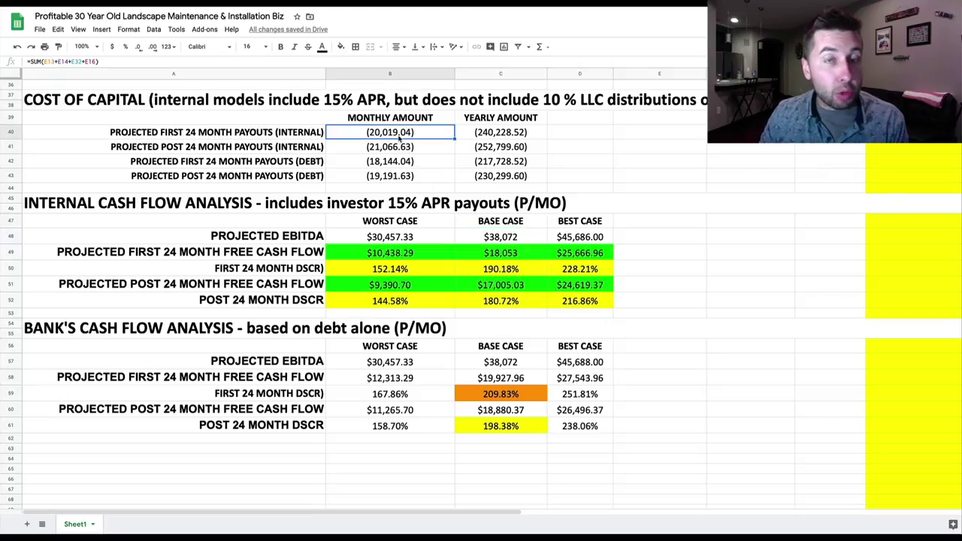
pyautogui.click(514, 262)
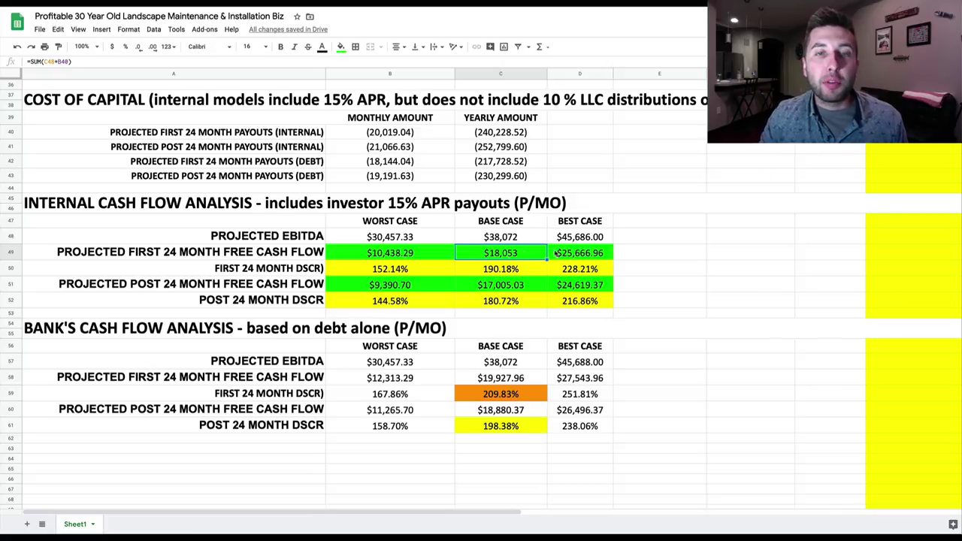
pyautogui.click(497, 275)
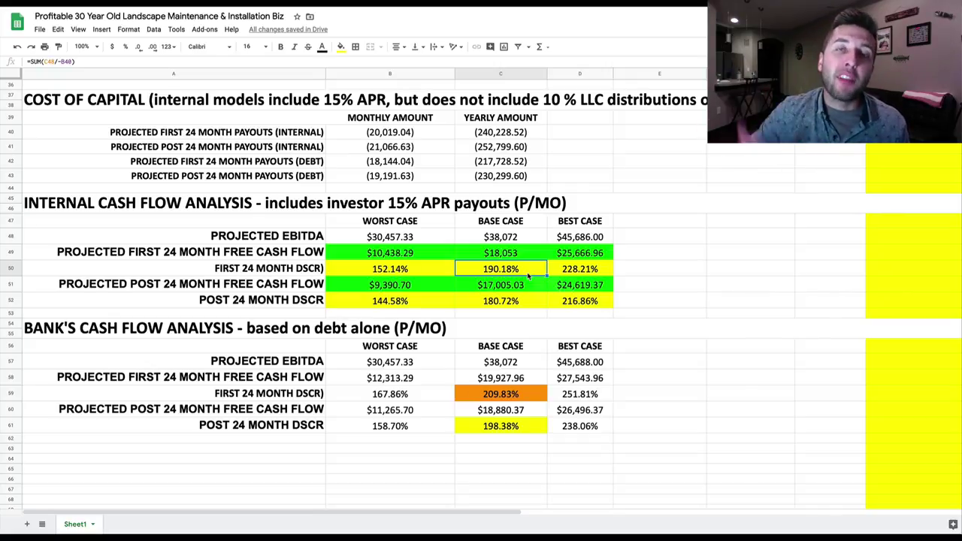
pyautogui.hscroll(3, 518, 262)
pyautogui.hscroll(-3, 393, 283)
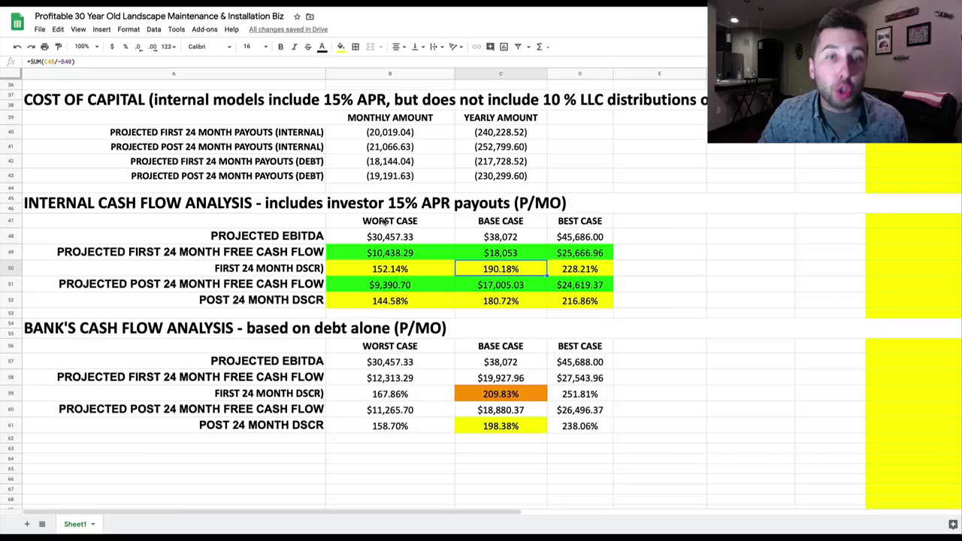
# Check the internal cash flow analysis heading against the base case 10% LLC stake row in the post-two-years equity assumptions
pyautogui.click(316, 204)
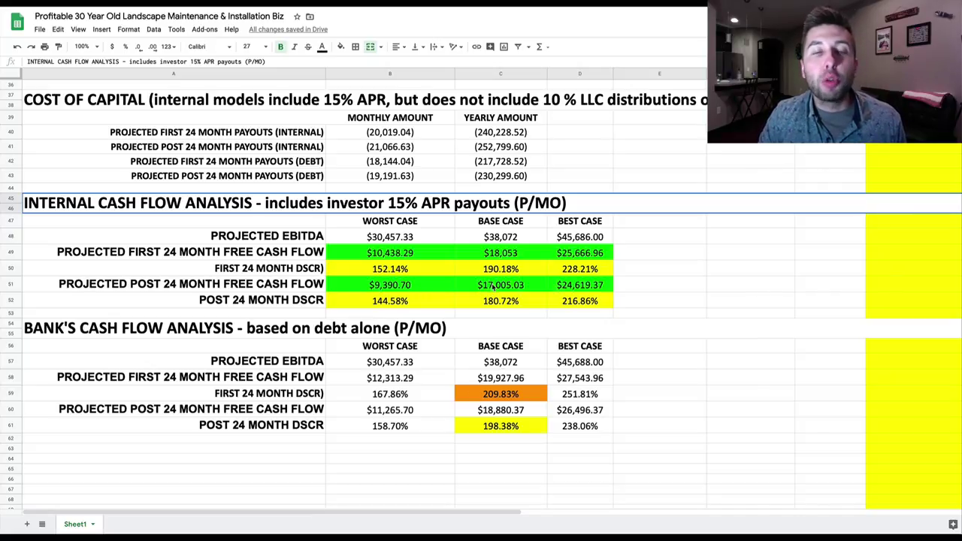
pyautogui.scroll(3, 493, 284)
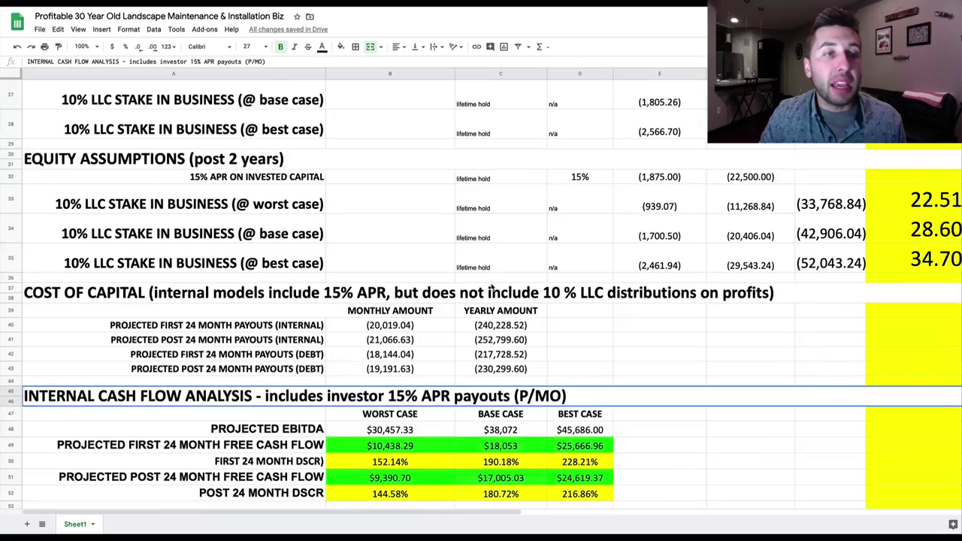
pyautogui.click(113, 238)
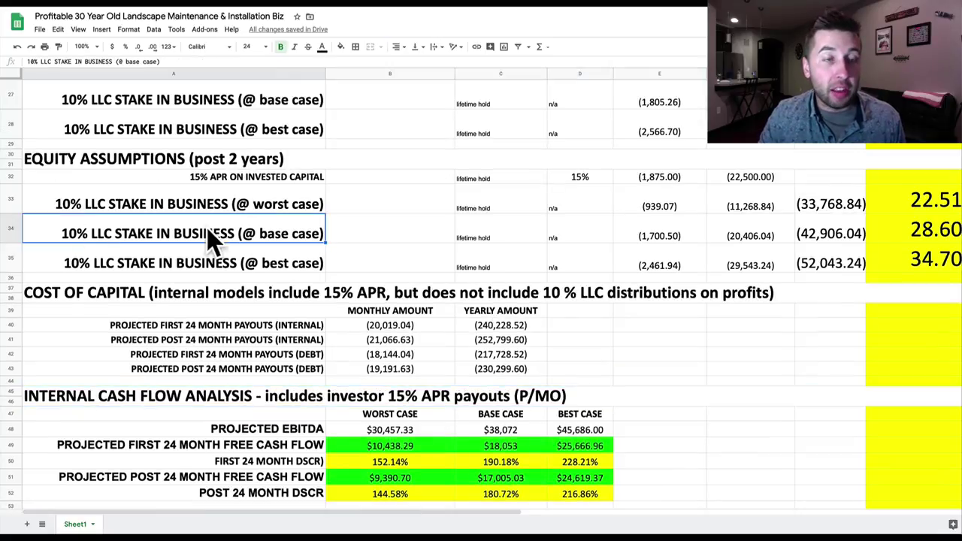
# Multiply the base and best case projected first 24 month free cash flow formulas in the internal cash flow analysis by 0.9
pyautogui.scroll(-3, 459, 272)
pyautogui.scroll(-1, 459, 272)
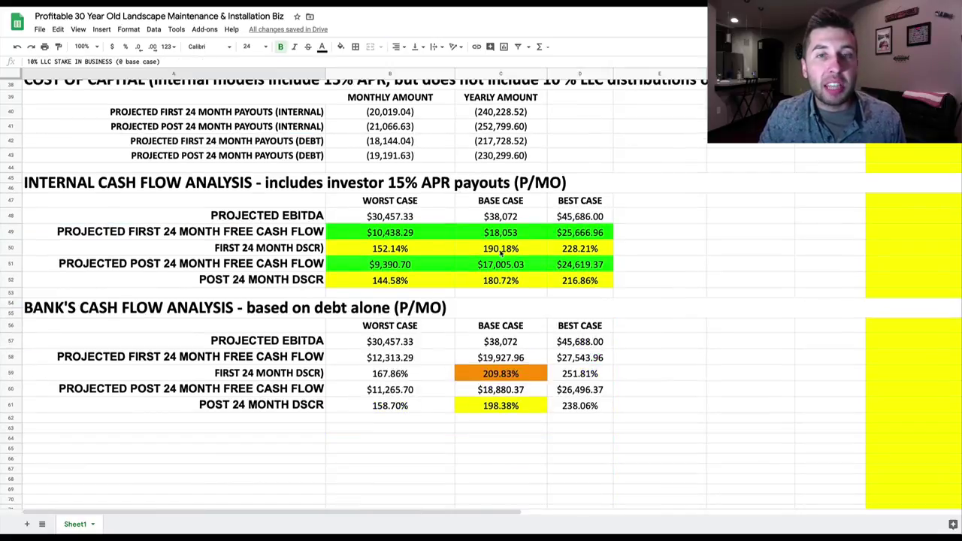
pyautogui.click(500, 235)
pyautogui.click(82, 62)
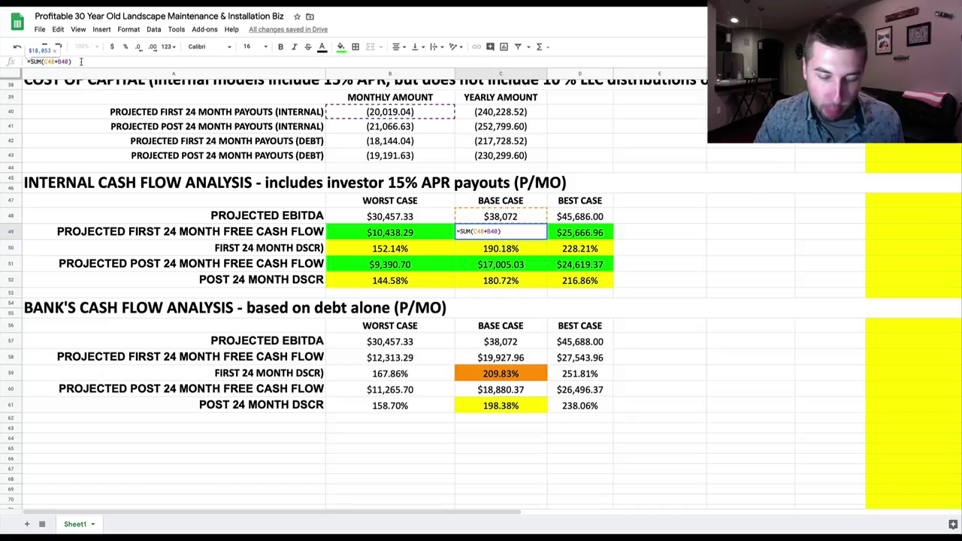
pyautogui.press('Return')
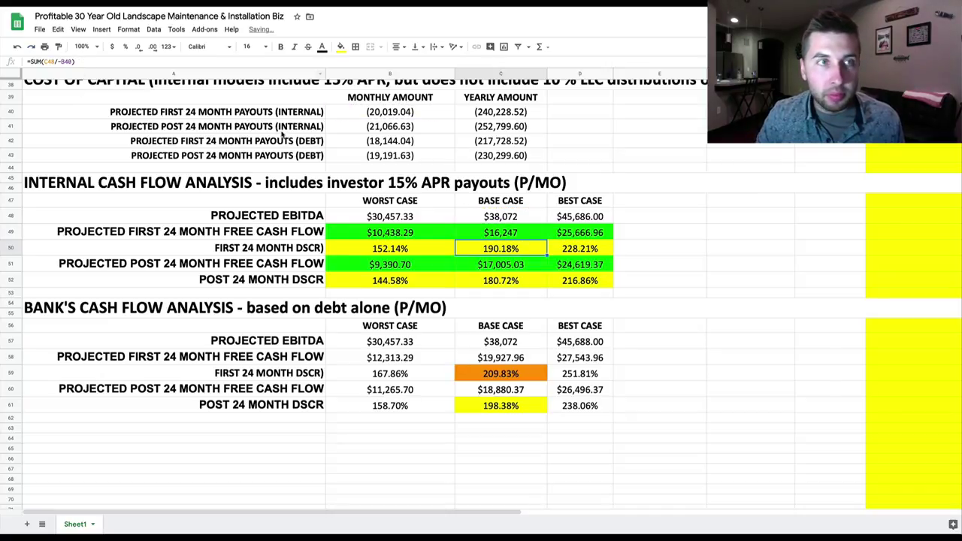
pyautogui.click(576, 234)
pyautogui.click(113, 61)
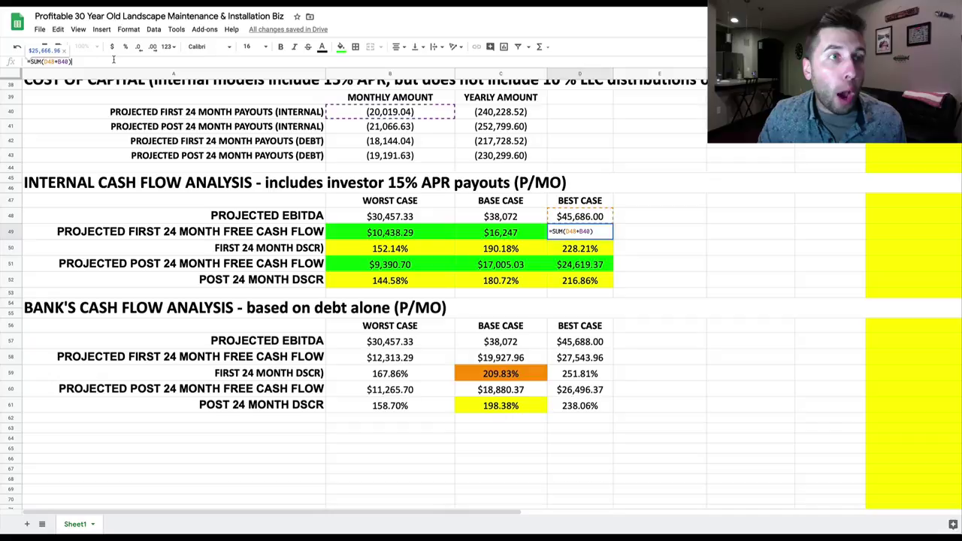
pyautogui.write('*0.9')
pyautogui.press('Return')
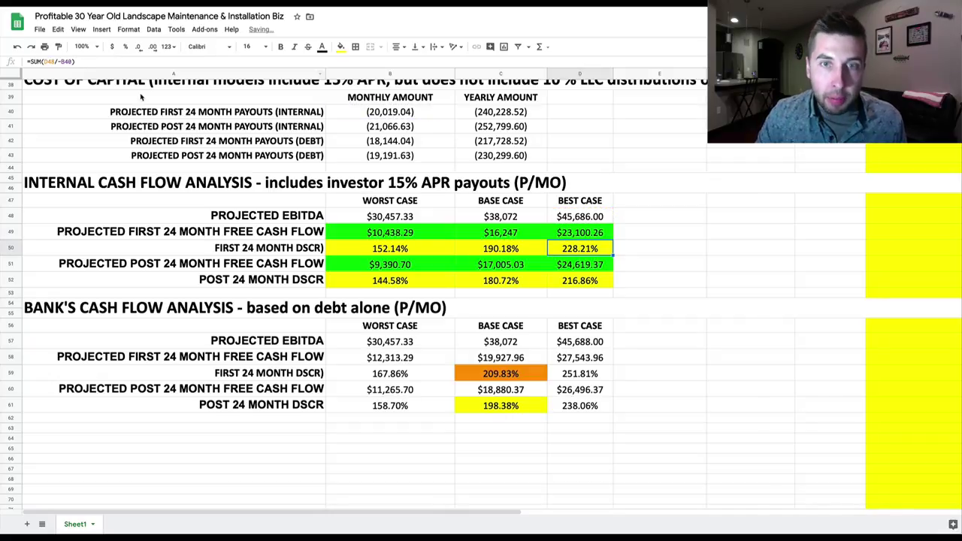
# Multiply the worst case projected first 24 month free cash flow formula in the internal cash flow analysis by 0.9
pyautogui.scroll(2, 198, 160)
pyautogui.scroll(3, 200, 161)
pyautogui.click(220, 198)
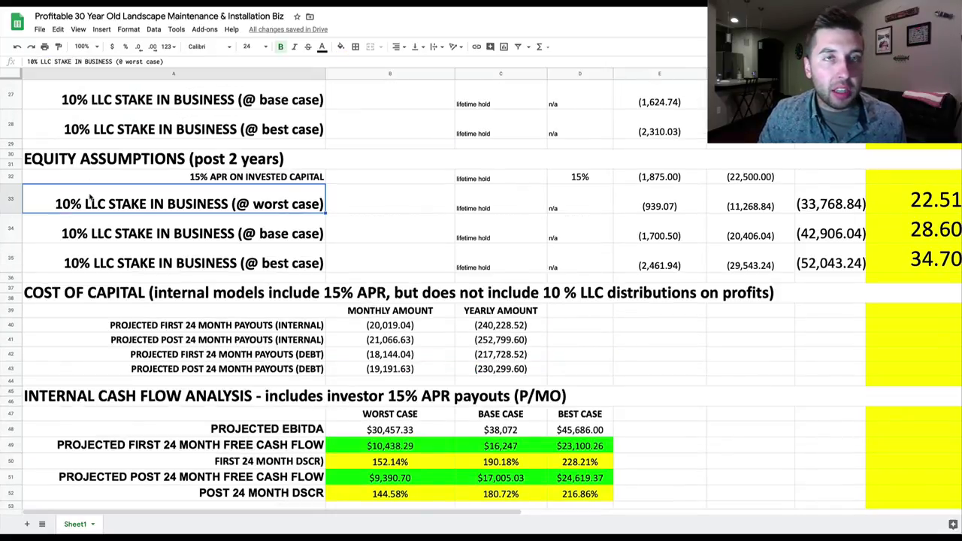
pyautogui.scroll(-3, 222, 194)
pyautogui.click(391, 312)
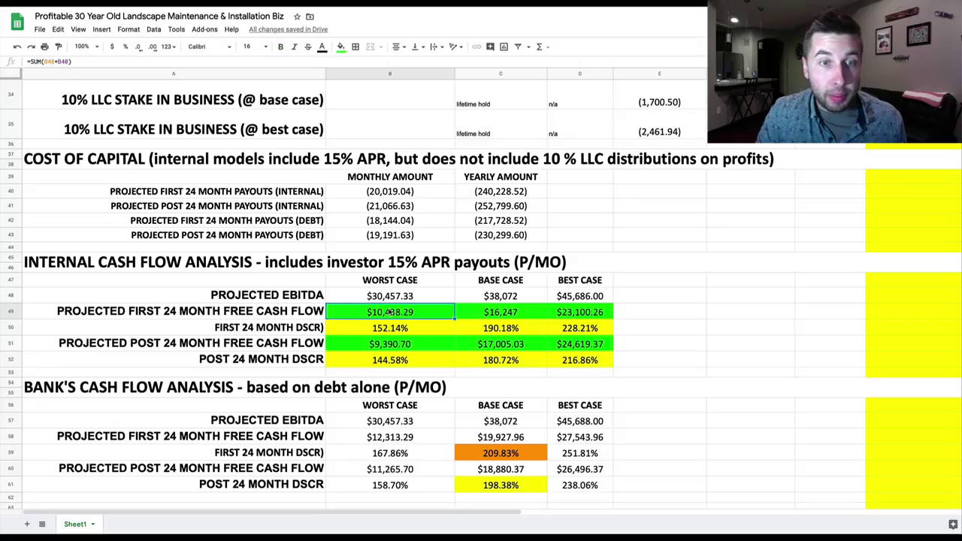
pyautogui.click(122, 60)
pyautogui.write('*0.9')
pyautogui.press('Return')
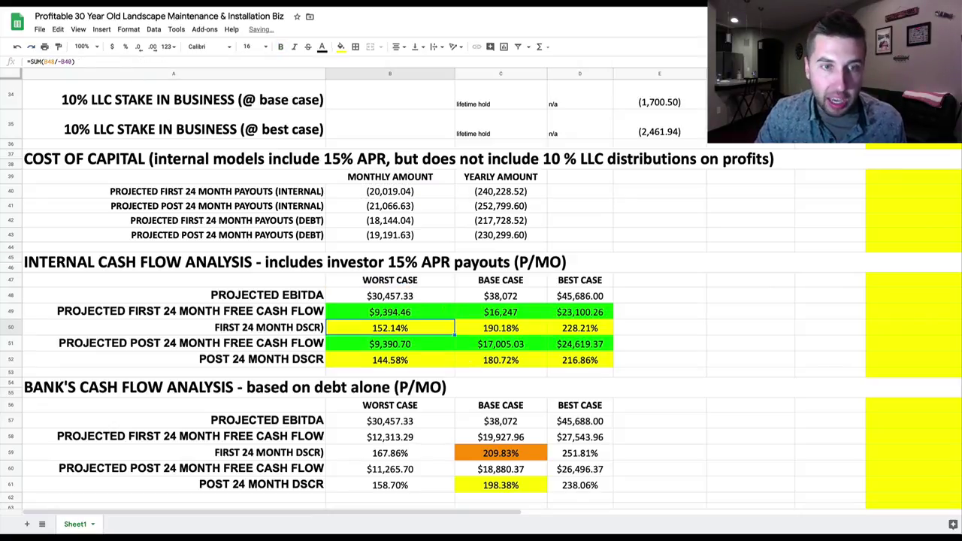
# Try an orange fill on the internal base case projected first 24 month free cash flow and restore its green fill
pyautogui.click(380, 309)
pyautogui.hotkey('shift', 'Right')
pyautogui.hotkey('shift', 'Right')
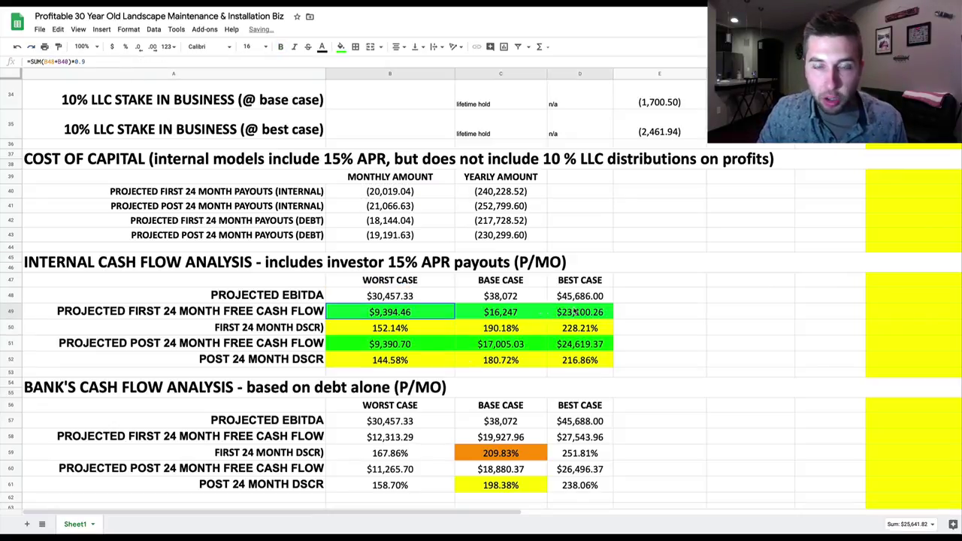
pyautogui.click(506, 316)
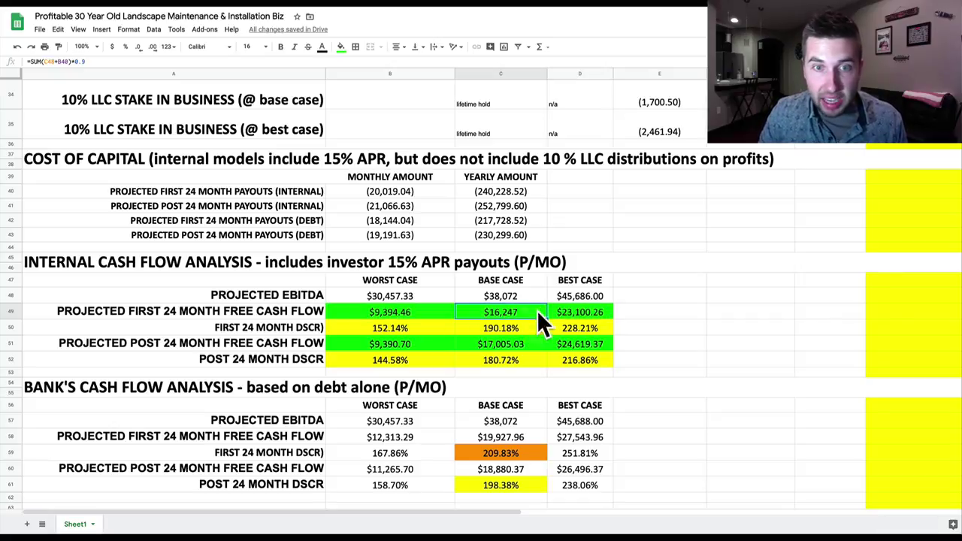
pyautogui.click(339, 47)
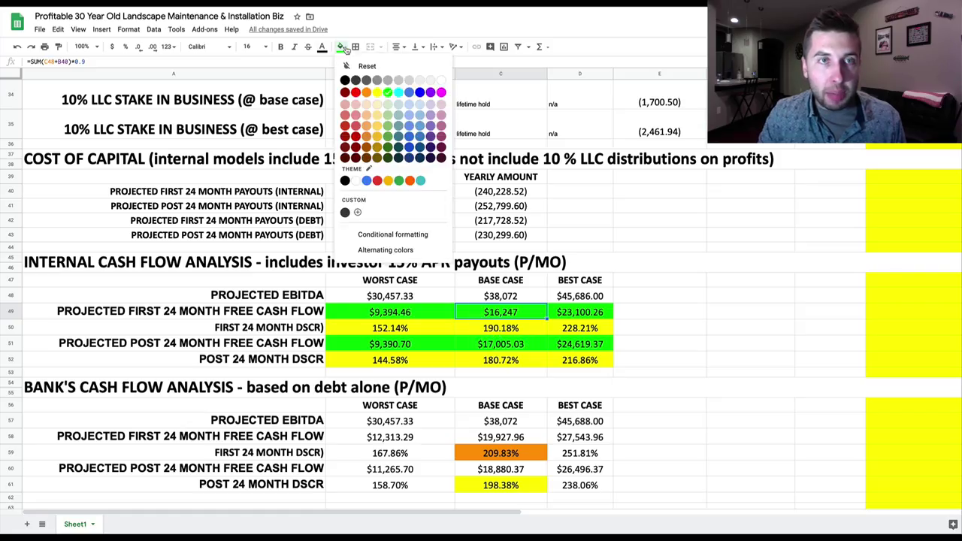
pyautogui.click(368, 93)
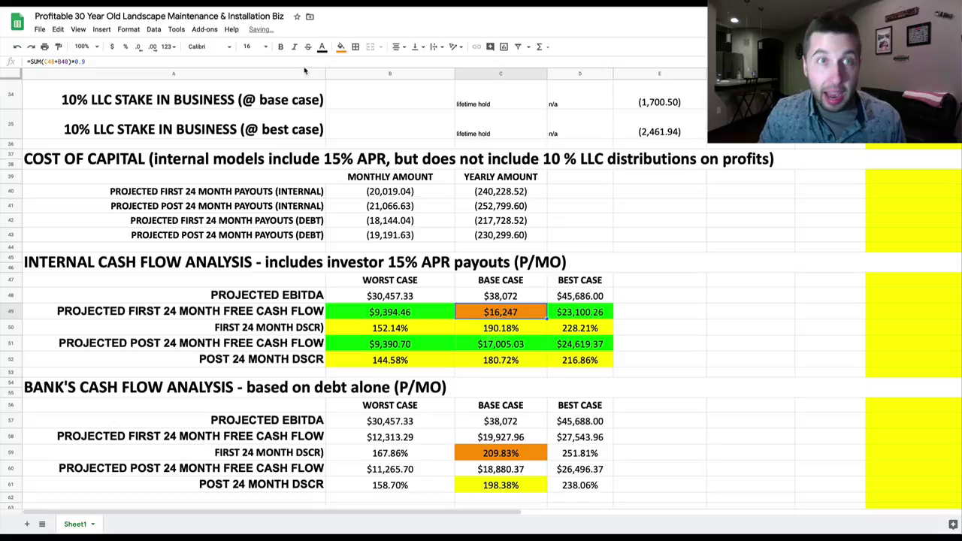
pyautogui.click(342, 48)
pyautogui.click(388, 91)
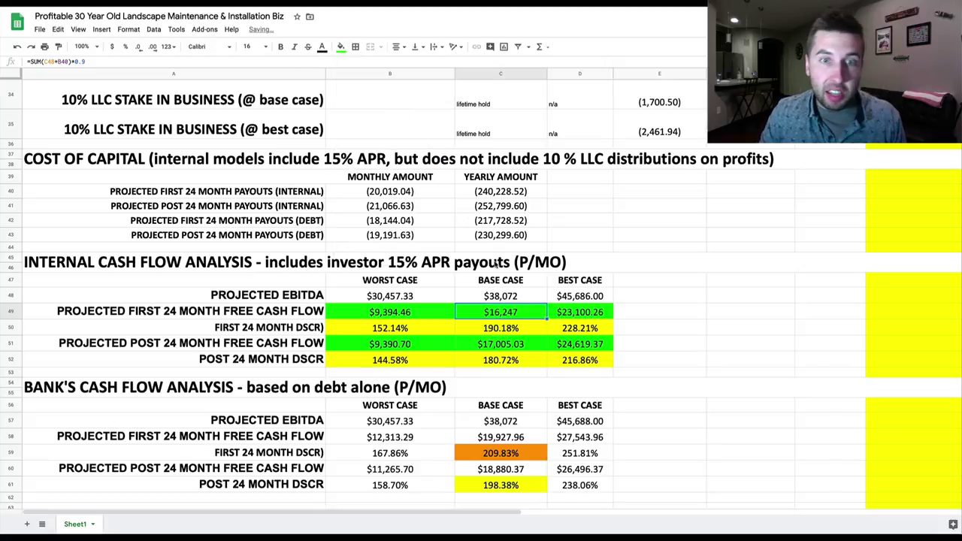
# Remove the 0.9 multiplier from the internal base case projected first 24 month free cash flow formula
pyautogui.scroll(15, 400, 171)
pyautogui.click(383, 132)
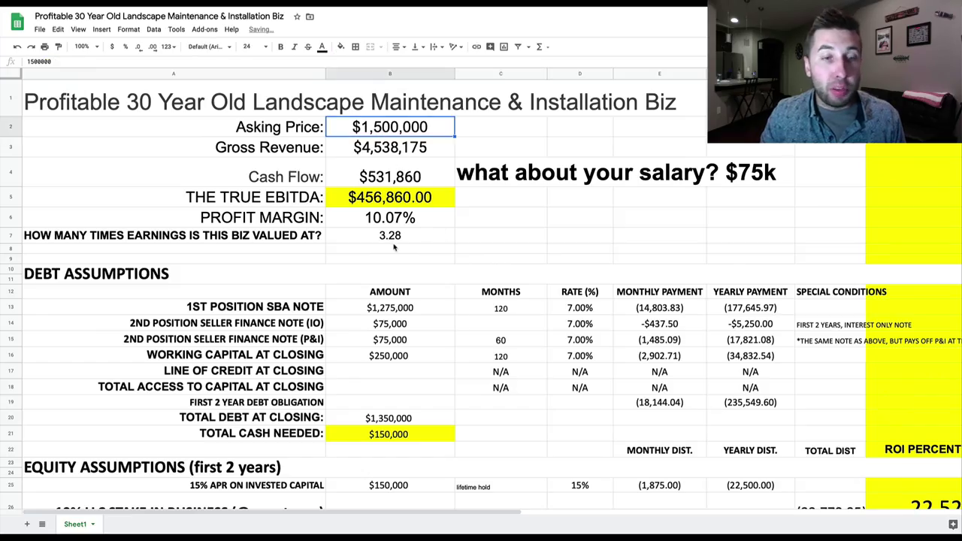
pyautogui.scroll(-3, 394, 247)
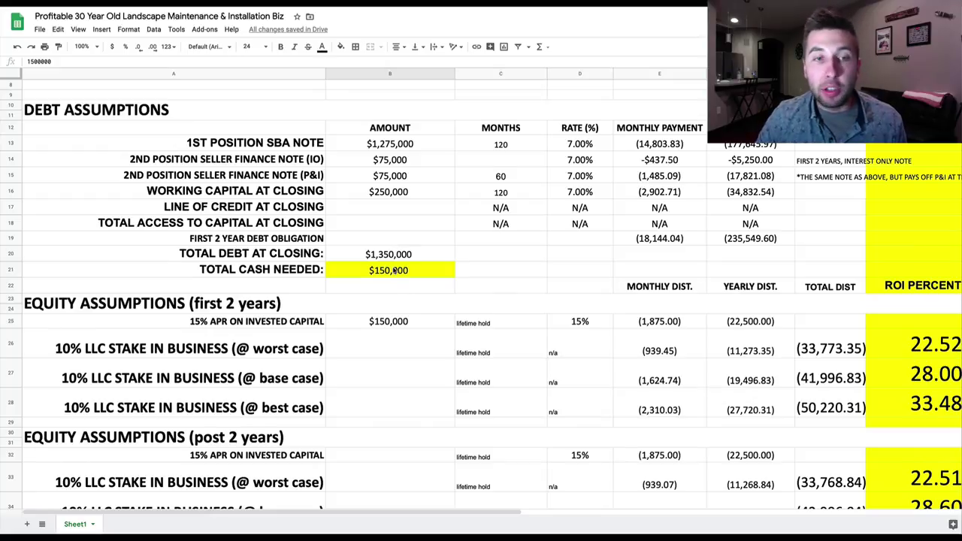
pyautogui.scroll(-5, 393, 248)
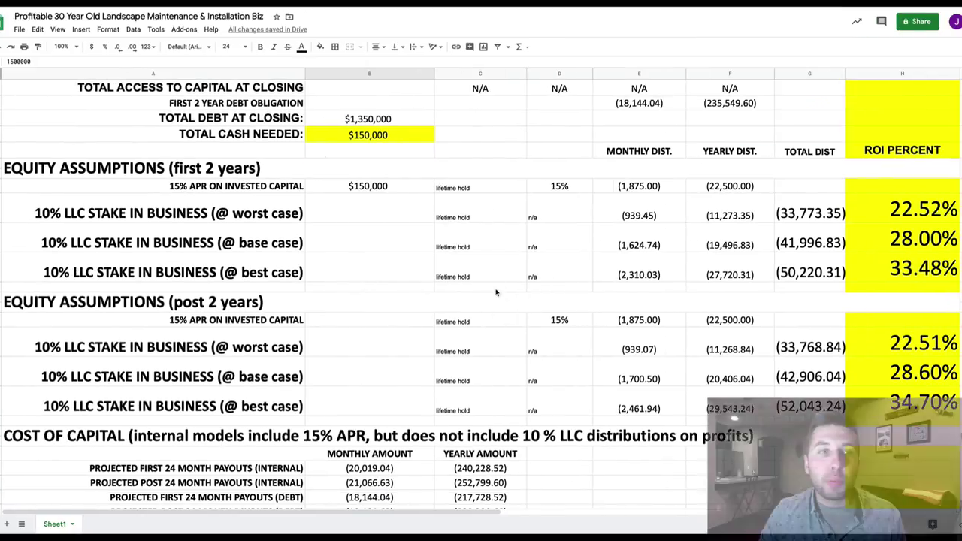
pyautogui.scroll(-5, 516, 383)
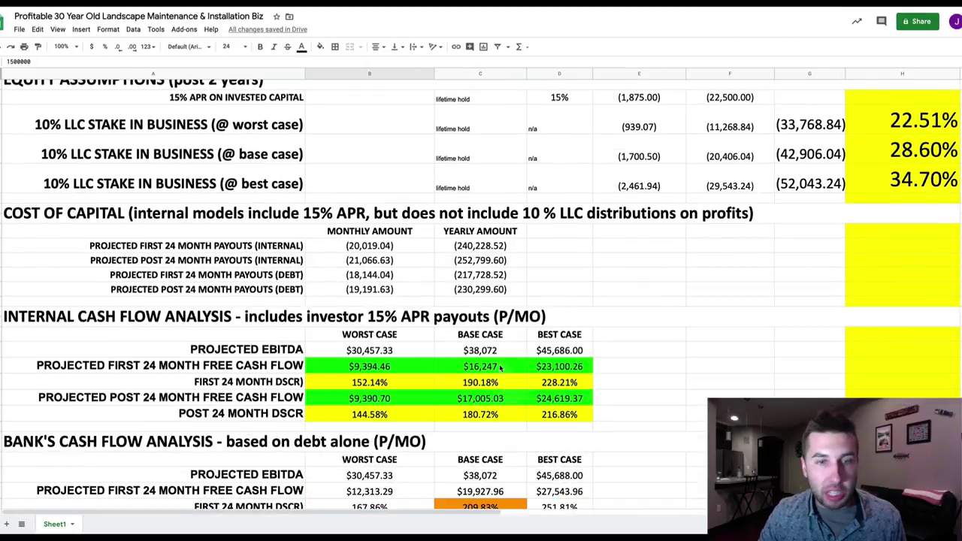
pyautogui.doubleClick(480, 366)
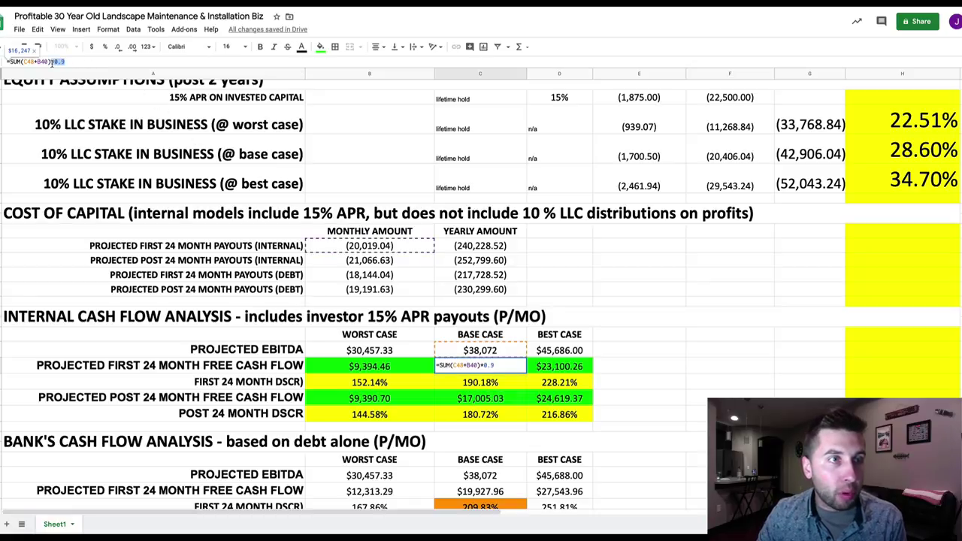
pyautogui.press('BackSpace')
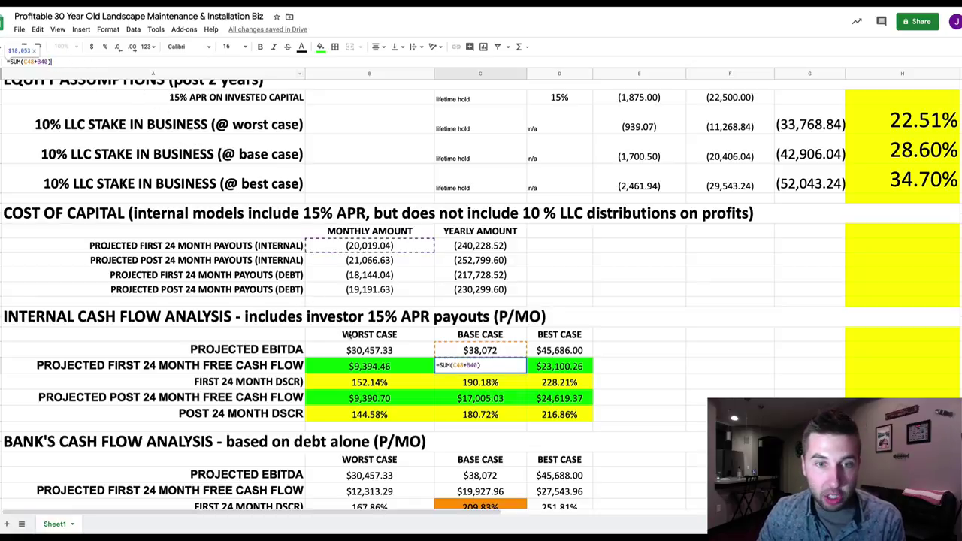
pyautogui.press('Return')
# Remove the 0.9 multiplier from the internal worst case projected first 24 month free cash flow formula
pyautogui.click(388, 366)
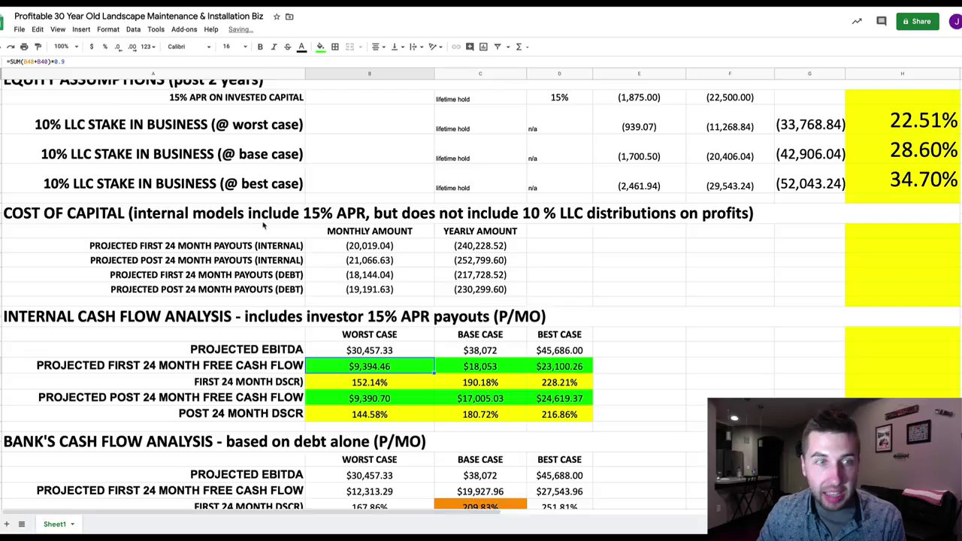
pyautogui.click(83, 62)
pyautogui.press('BackSpace')
pyautogui.press('BackSpace')
pyautogui.press('BackSpace')
pyautogui.press('BackSpace')
pyautogui.press('Return')
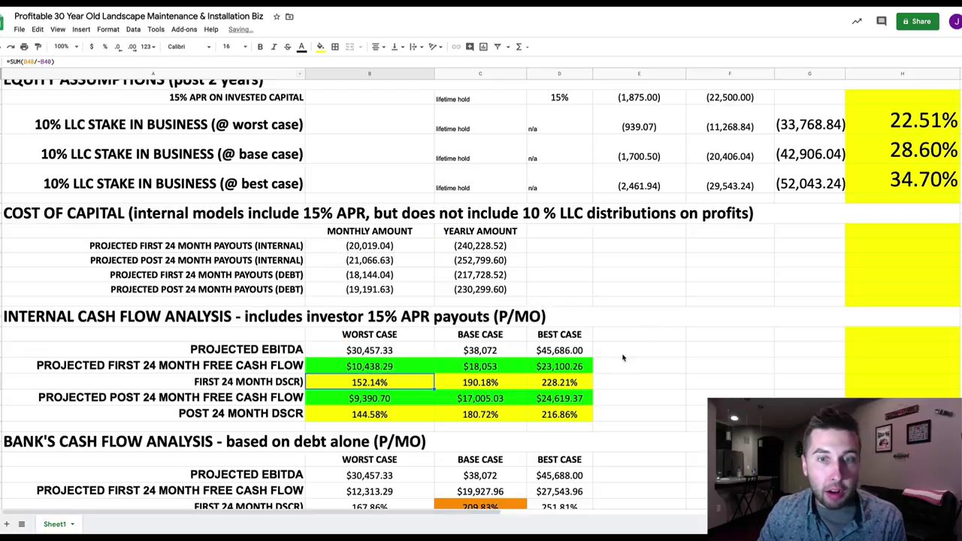
# Remove the 0.9 multiplier from the internal best case projected first 24 month free cash flow formula
pyautogui.click(582, 368)
pyautogui.click(99, 62)
pyautogui.press('BackSpace')
pyautogui.press('BackSpace')
pyautogui.press('BackSpace')
pyautogui.press('BackSpace')
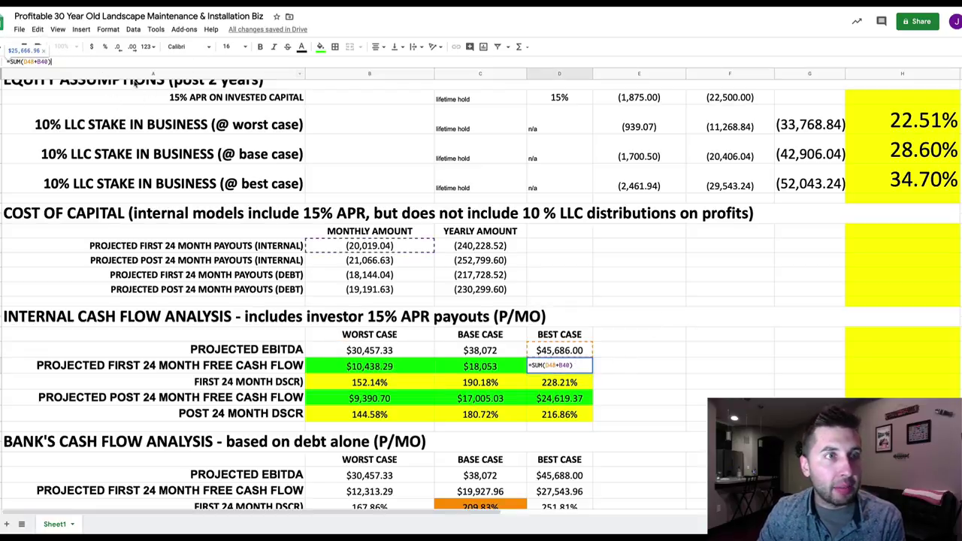
pyautogui.press('Return')
# Inspect the base case 10% LLC stake monthly distribution formula for the first two years and the free cash flow cell it references
pyautogui.scroll(5, 511, 186)
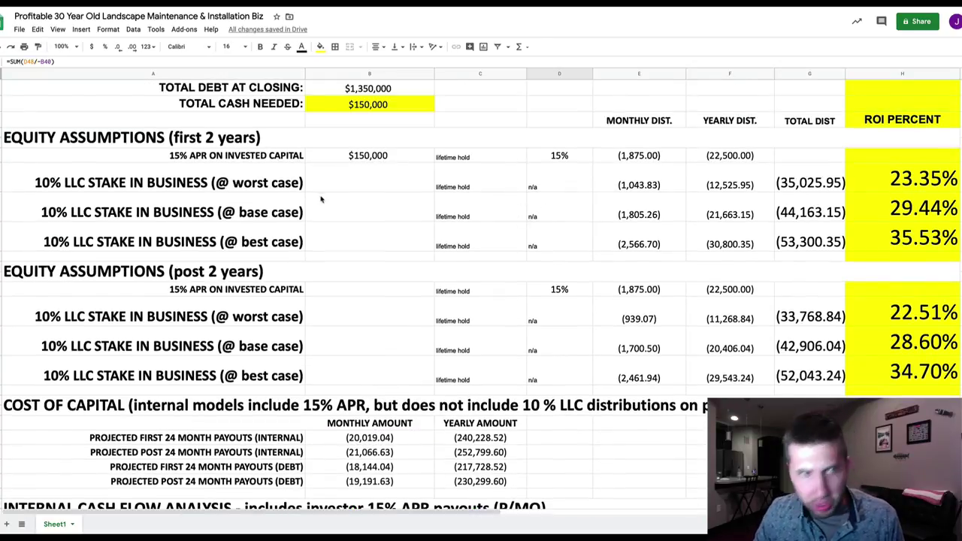
pyautogui.moveTo(53, 214); pyautogui.dragTo(637, 214)
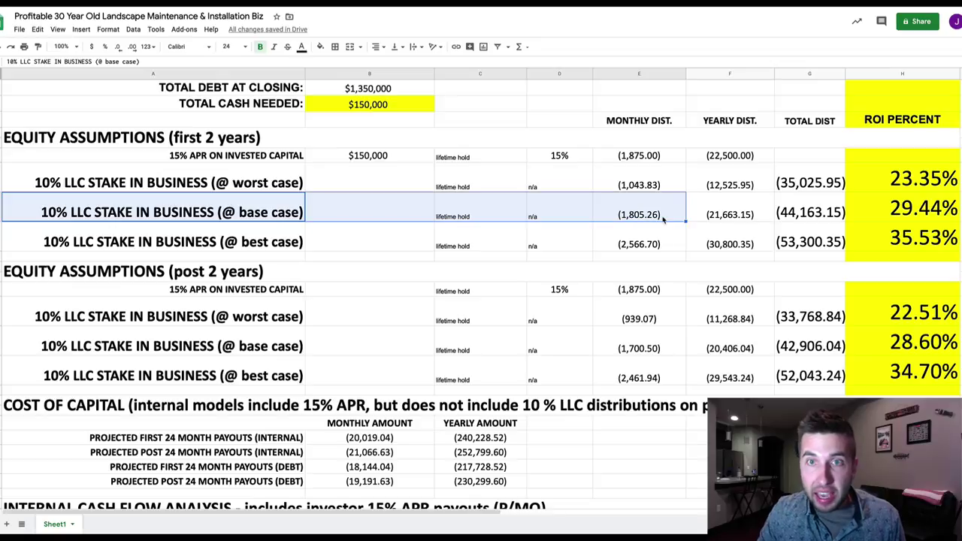
pyautogui.click(638, 216)
pyautogui.click(45, 63)
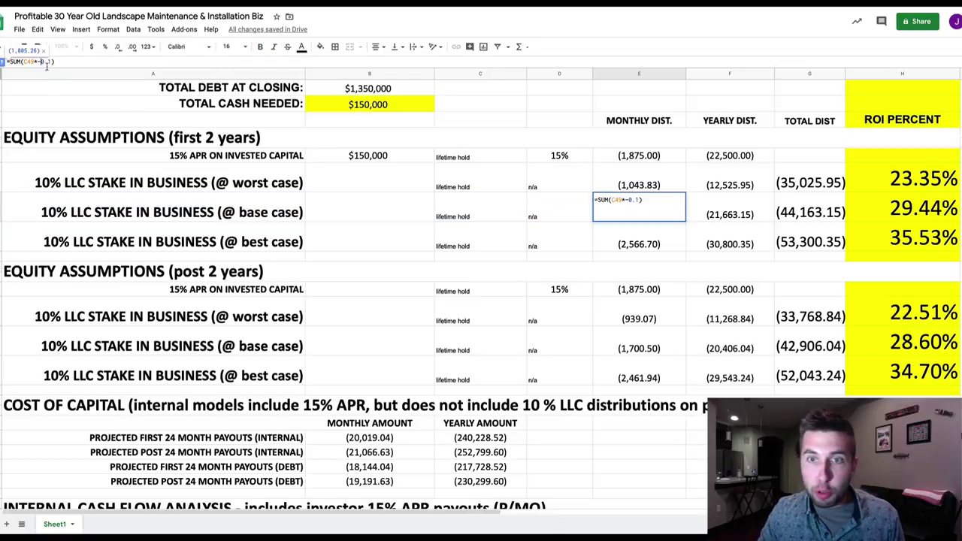
pyautogui.scroll(-3, 595, 235)
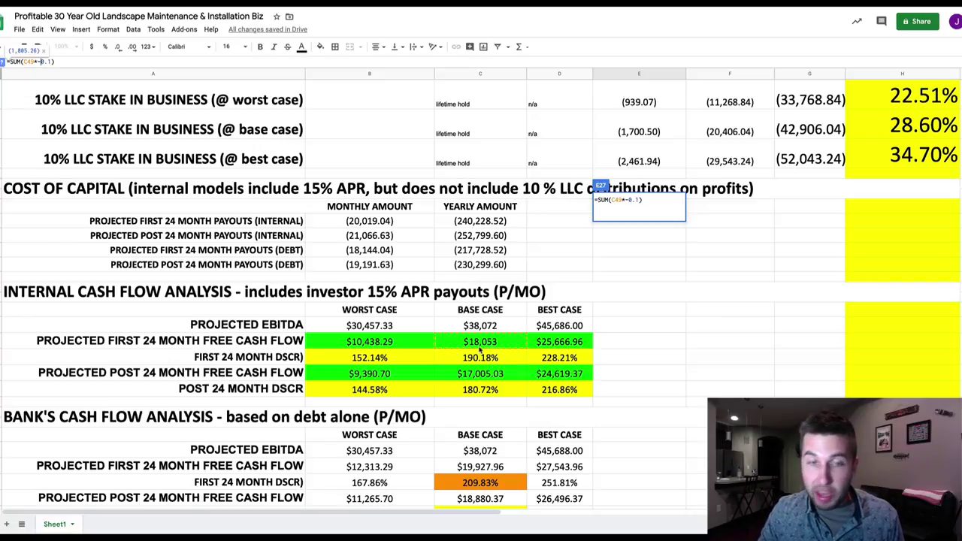
pyautogui.press('Return')
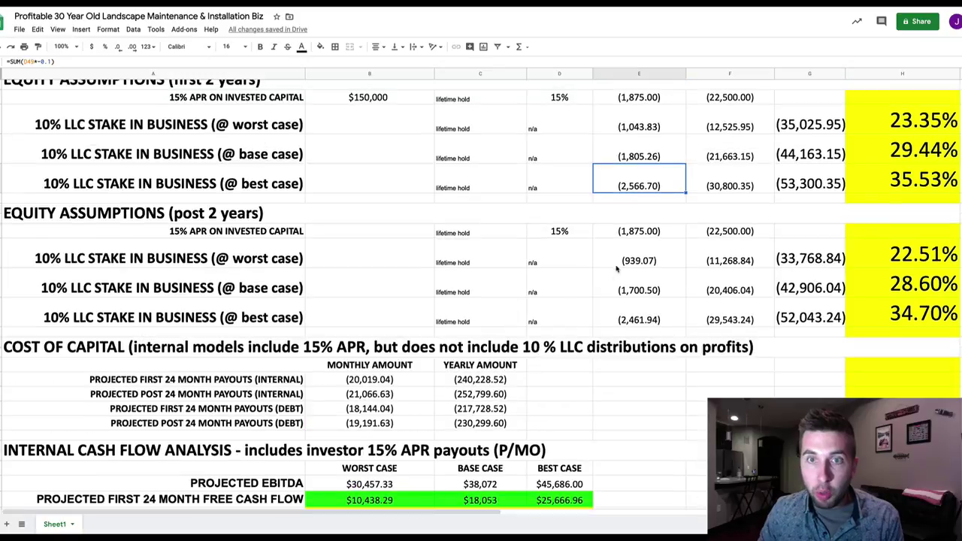
pyautogui.click(624, 155)
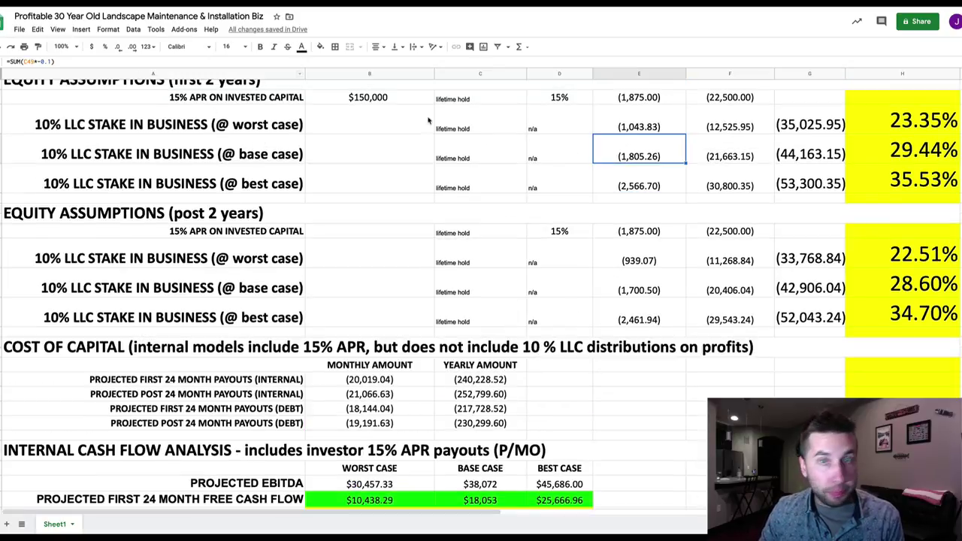
pyautogui.click(34, 61)
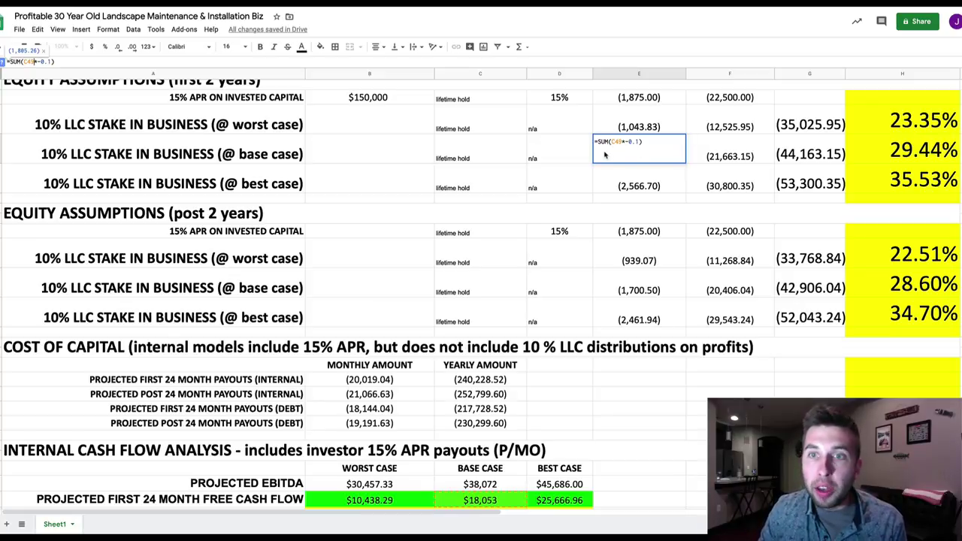
pyautogui.press('Return')
pyautogui.scroll(1, 675, 172)
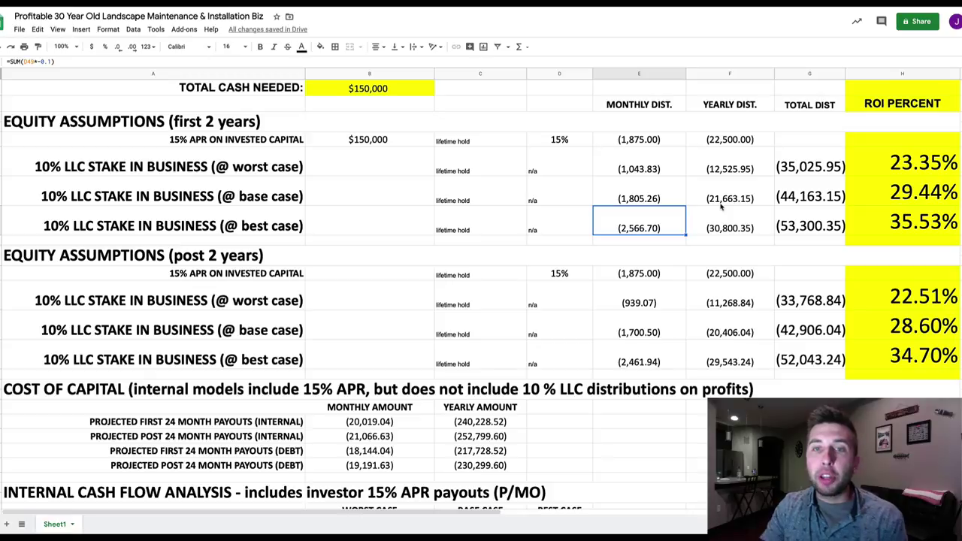
# Examine the first-two-years base case monthly, yearly and total distributions and the cells referenced by the total distribution formula
pyautogui.click(661, 197)
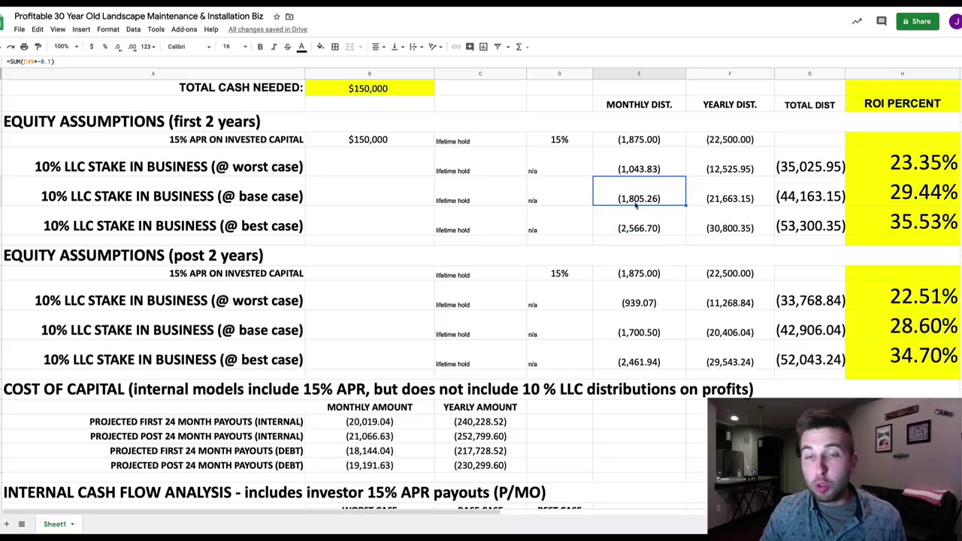
pyautogui.click(727, 200)
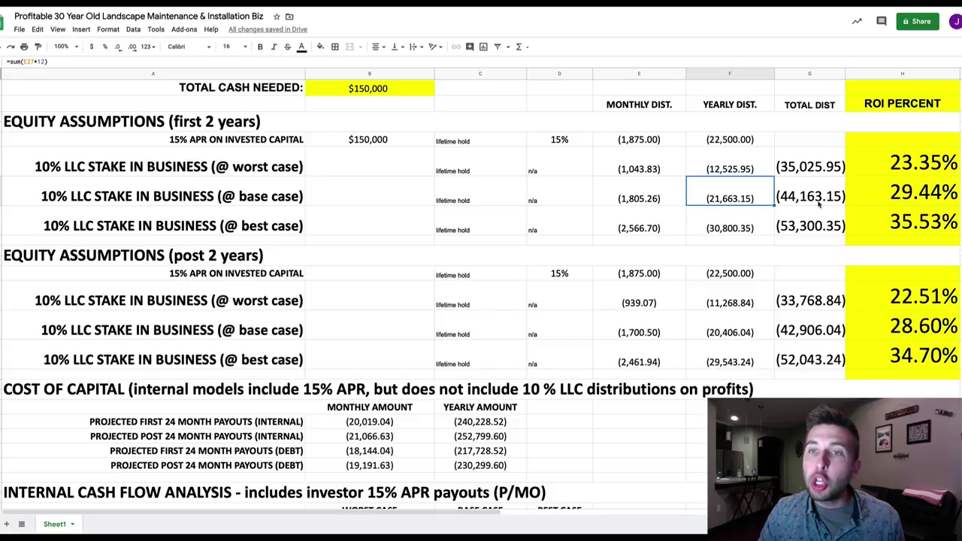
pyautogui.click(634, 111)
pyautogui.click(727, 110)
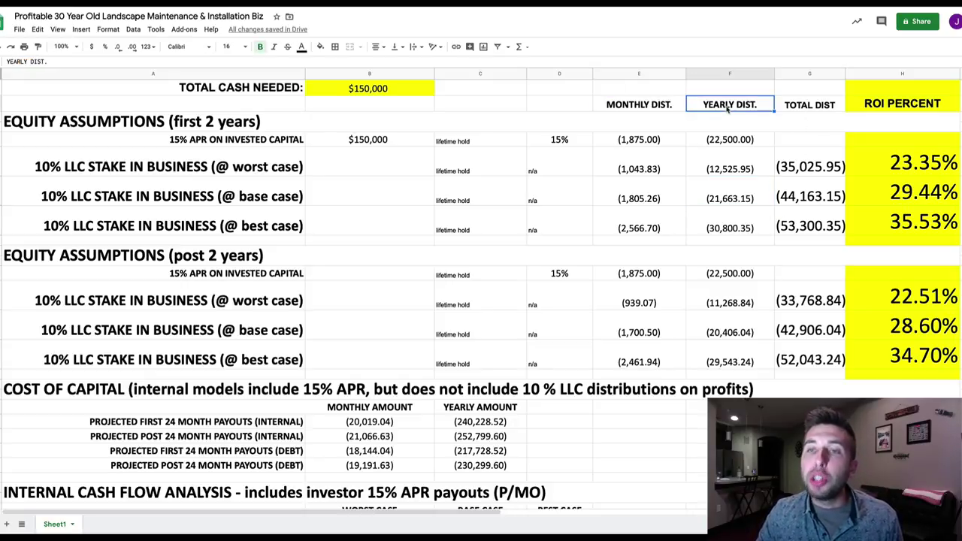
pyautogui.click(803, 110)
pyautogui.click(805, 196)
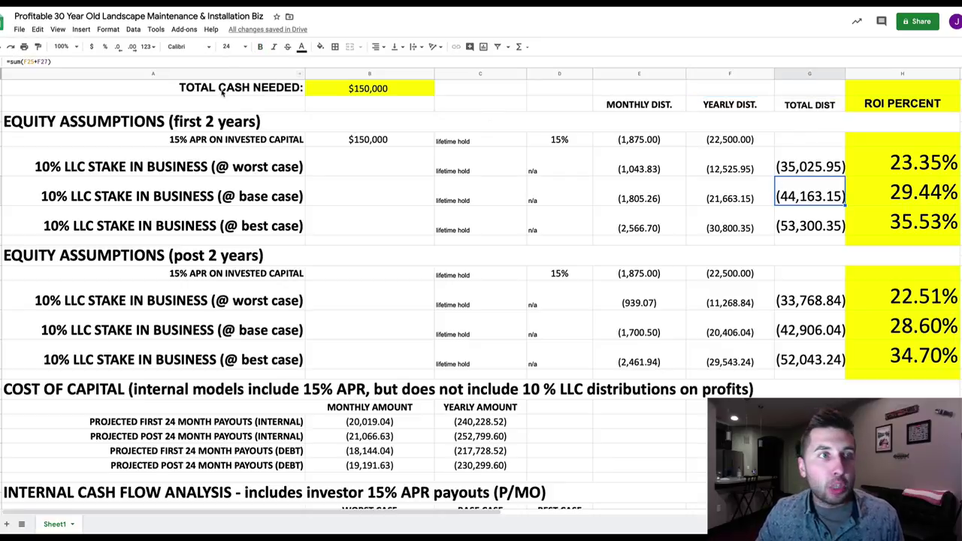
pyautogui.press('Return')
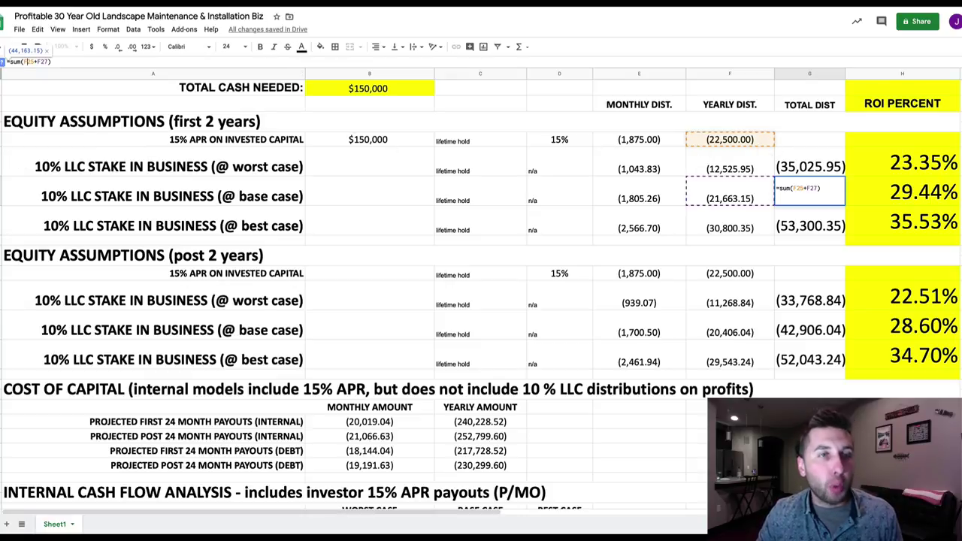
# Enlarge the "15% APR ON INVESTED CAPITAL" label in the first-two-years equity assumptions to font size 36
pyautogui.click(226, 139)
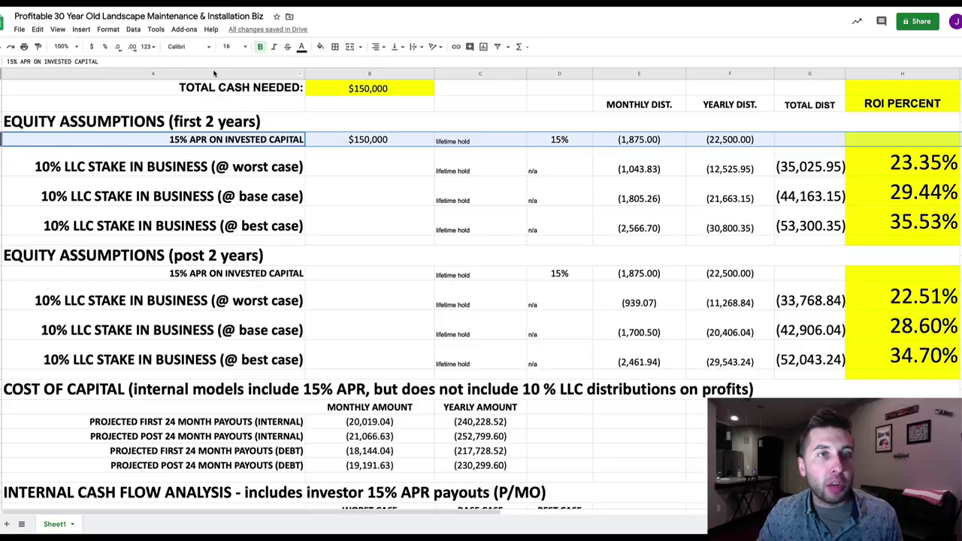
pyautogui.click(268, 139)
pyautogui.click(239, 46)
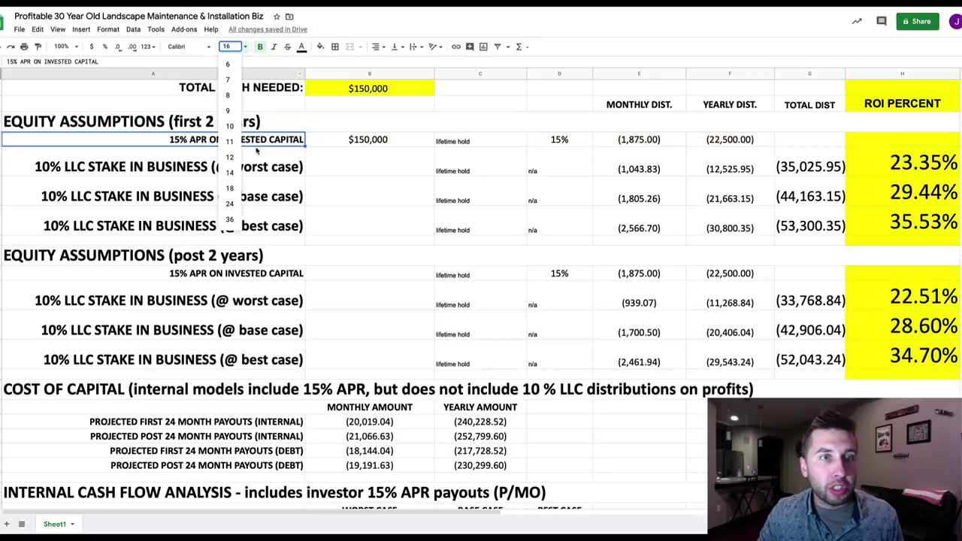
pyautogui.click(230, 188)
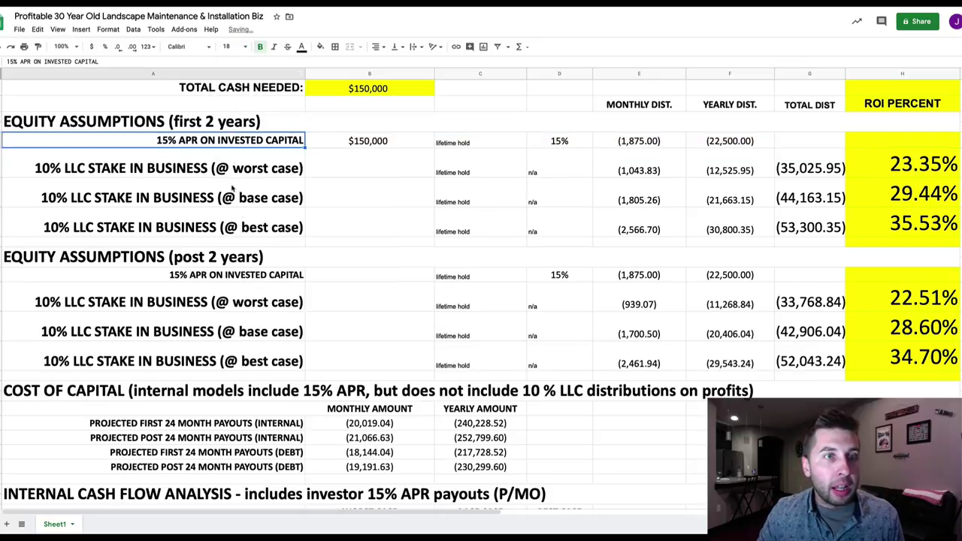
pyautogui.click(239, 46)
pyautogui.click(235, 215)
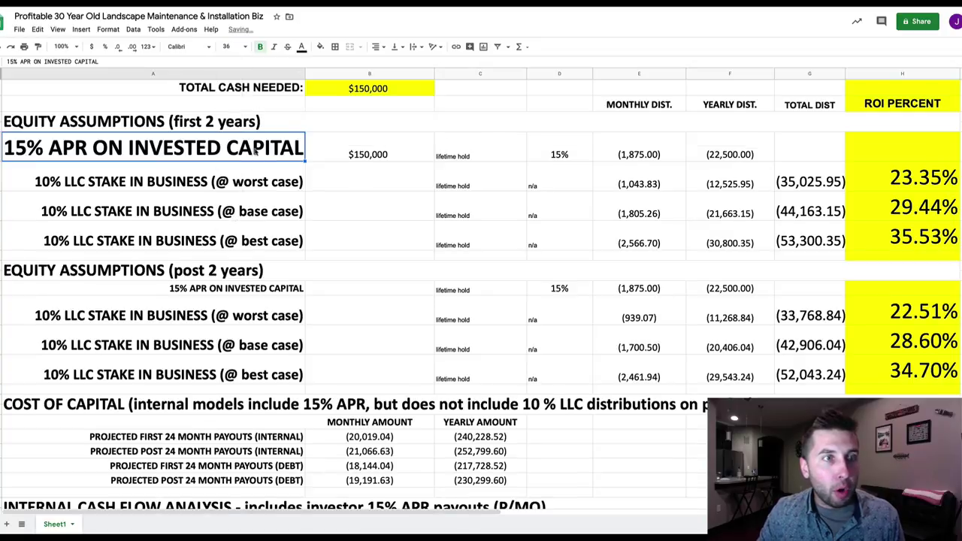
# Color the first-two-years "15% APR ON INVESTED CAPITAL" and base case 10% LLC stake labels red
pyautogui.click(302, 48)
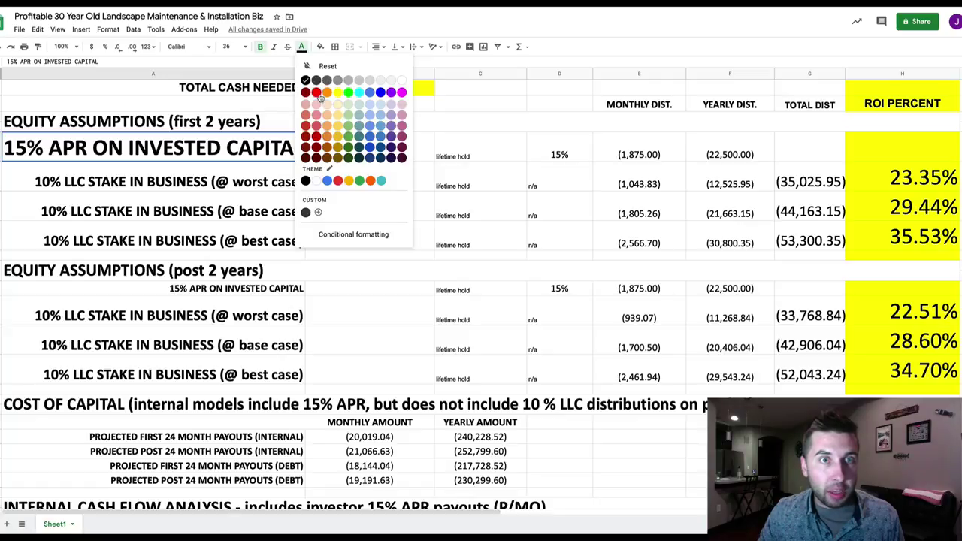
pyautogui.click(317, 93)
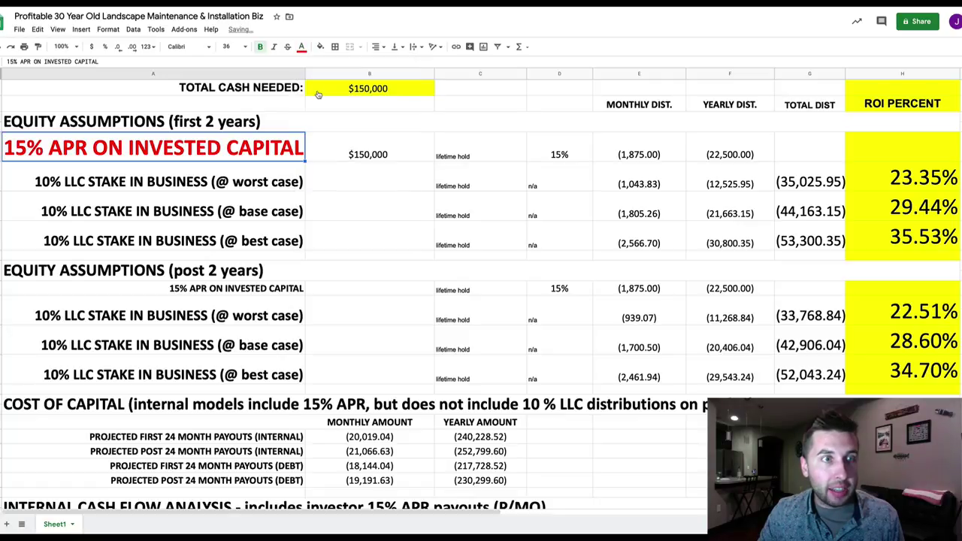
pyautogui.click(120, 211)
pyautogui.click(301, 48)
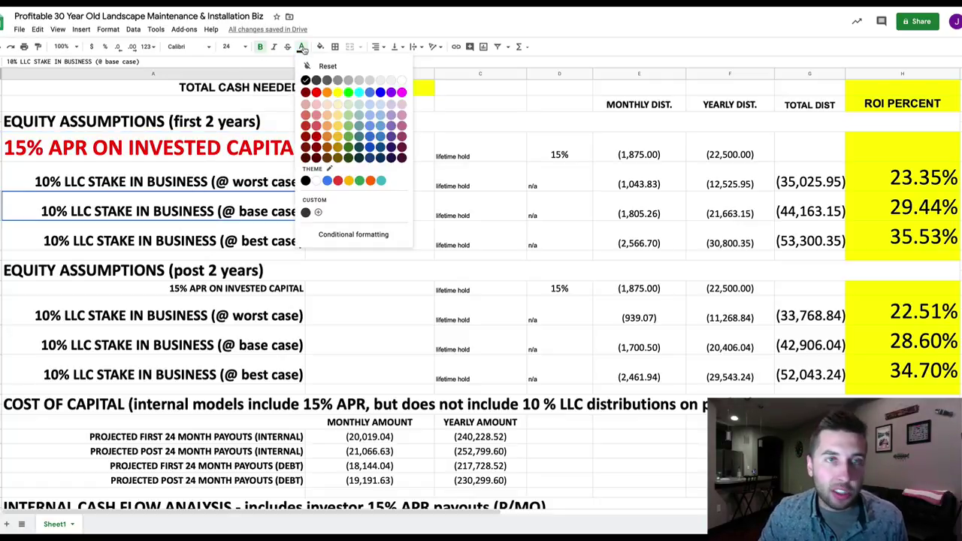
pyautogui.click(317, 92)
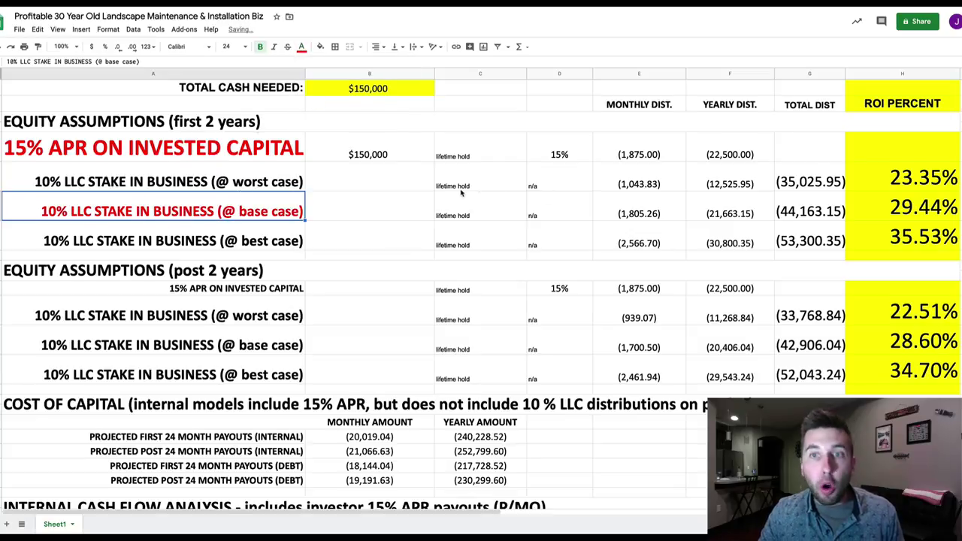
# Examine the first-two-years 15% APR and base case yearly distributions, the base case total distribution and its ROI percent formula
pyautogui.scroll(1, 462, 194)
pyautogui.click(726, 190)
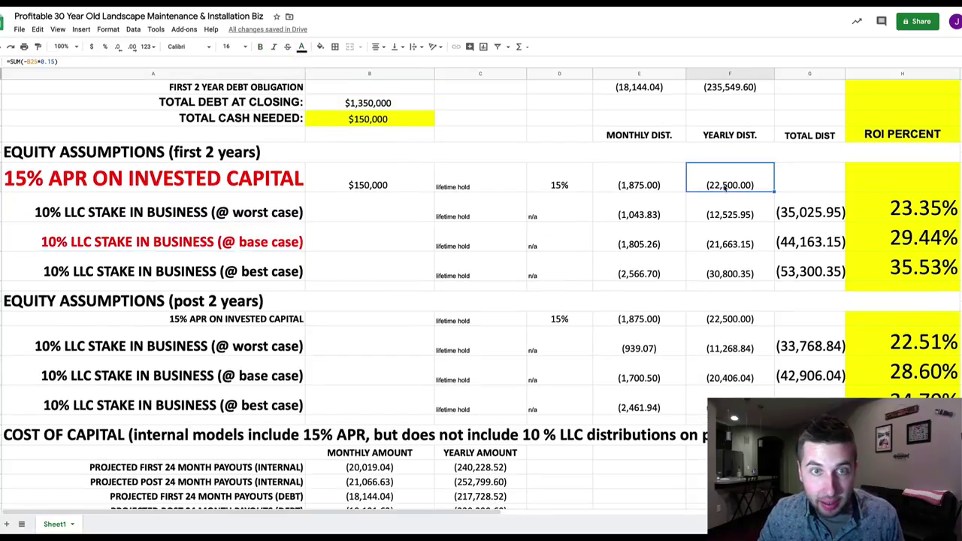
pyautogui.click(741, 241)
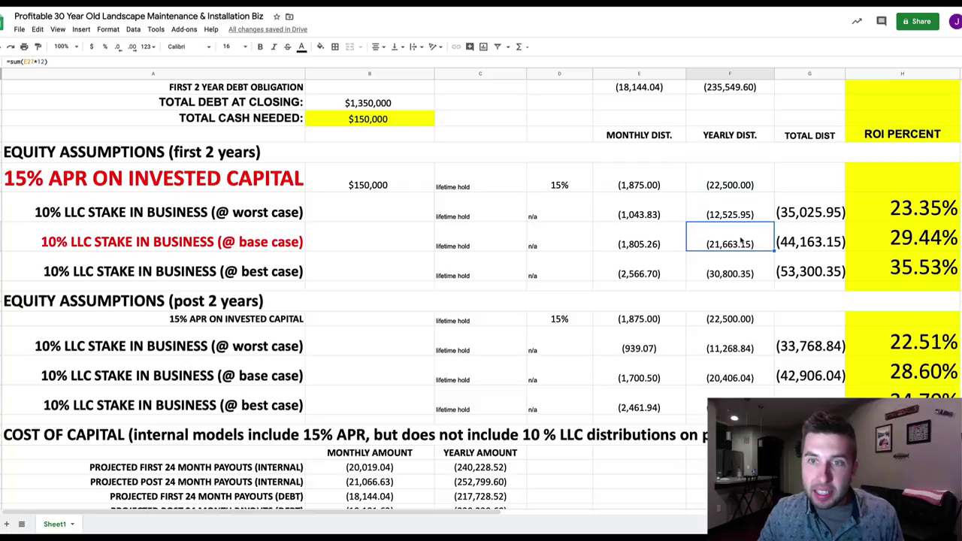
pyautogui.click(809, 244)
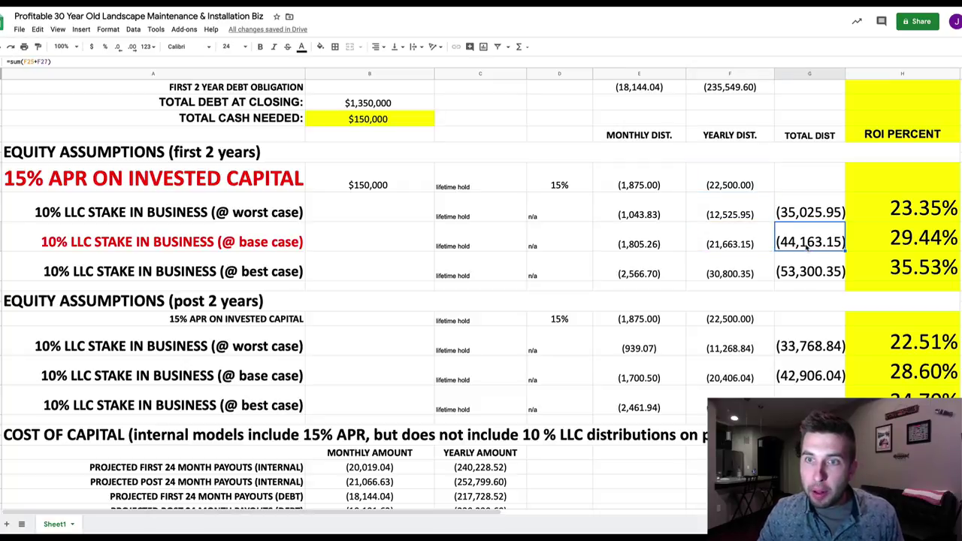
pyautogui.scroll(1, 824, 248)
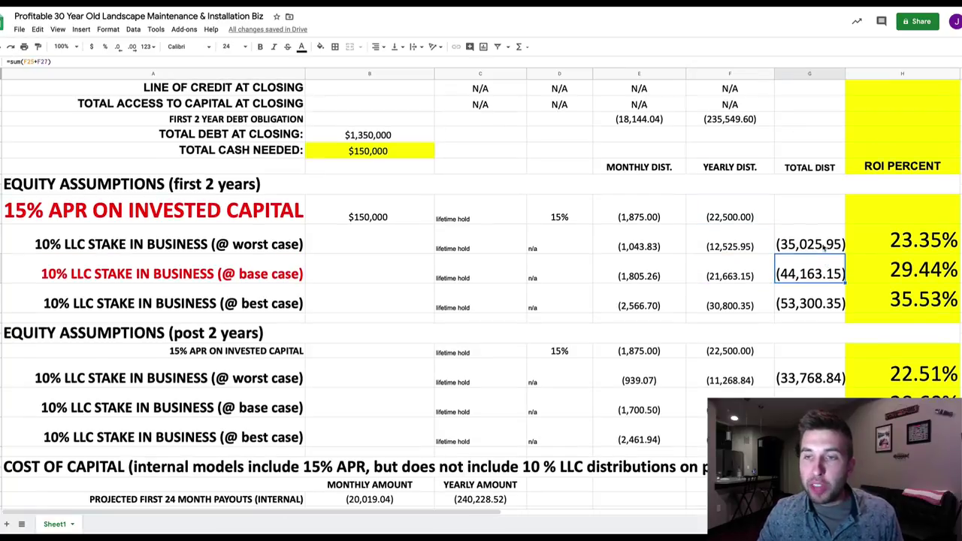
pyautogui.scroll(-1, 927, 276)
pyautogui.click(915, 256)
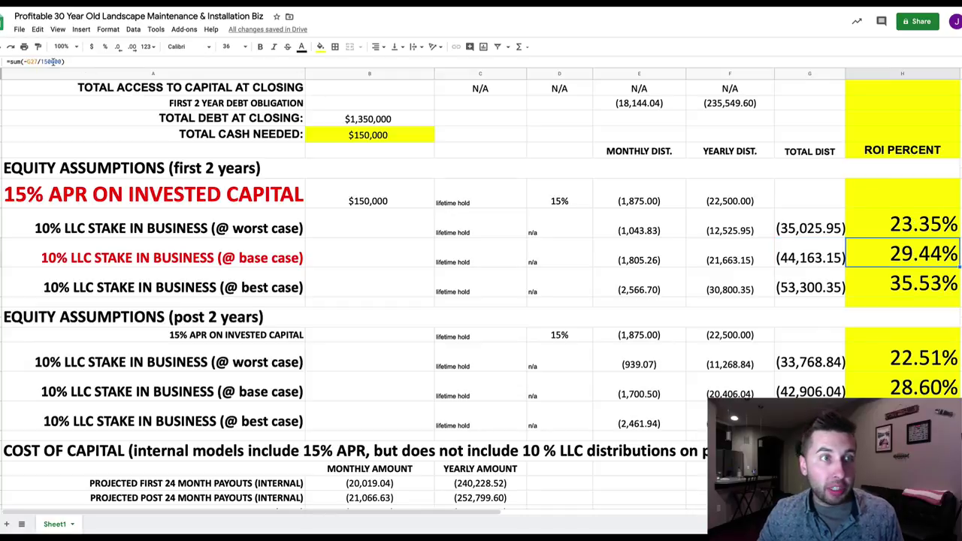
pyautogui.doubleClick(915, 255)
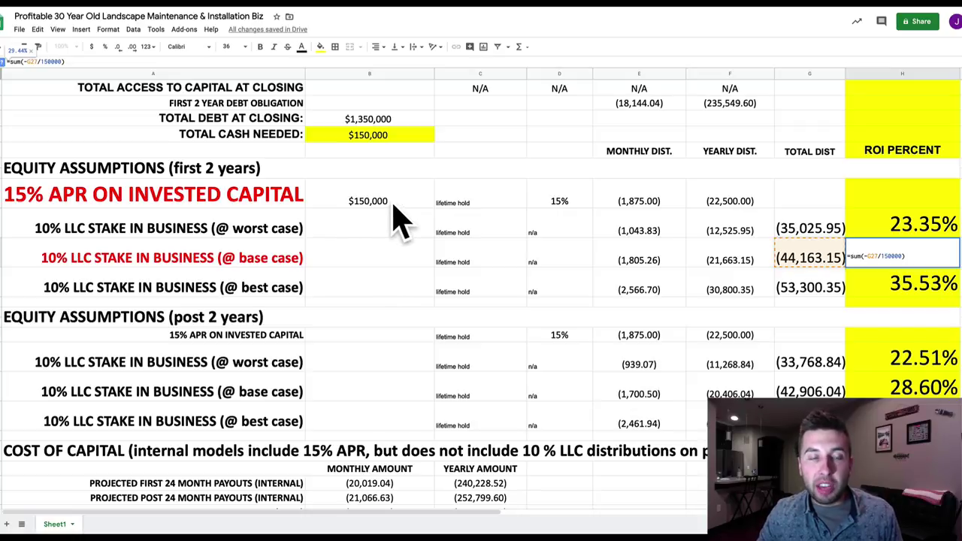
pyautogui.press('Escape')
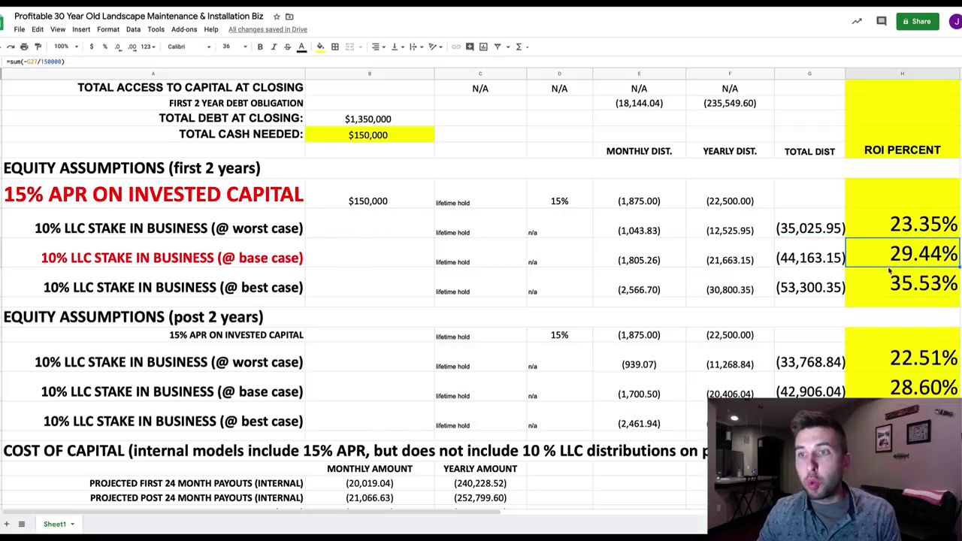
# Set the text color of the first-two-years labels from 15% APR through the base case LLC stake back to black
pyautogui.moveTo(194, 202); pyautogui.dragTo(201, 260)
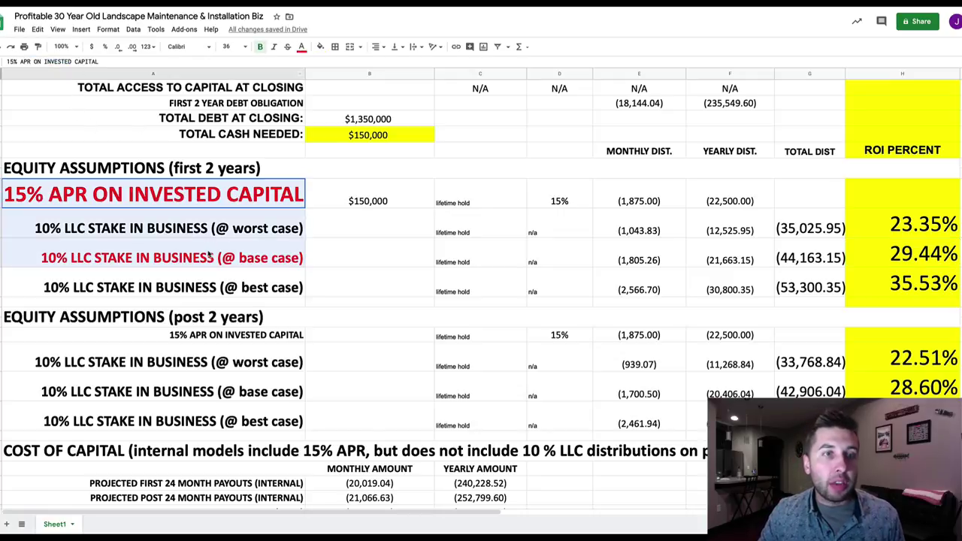
pyautogui.click(301, 46)
pyautogui.click(310, 83)
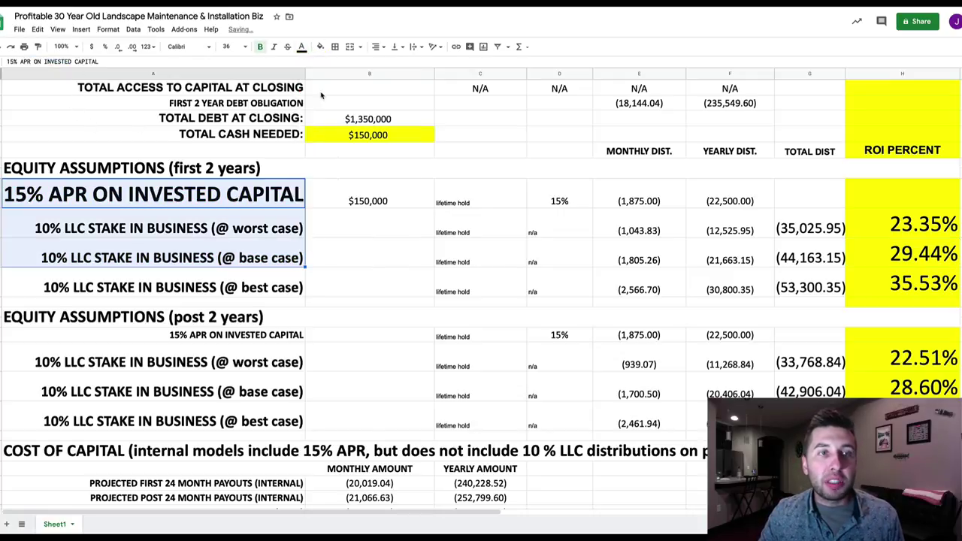
# Review the first-two-years base case ROI percent, the invested capital amount and the internal base case first 24 month free cash flow
pyautogui.scroll(-1, 468, 196)
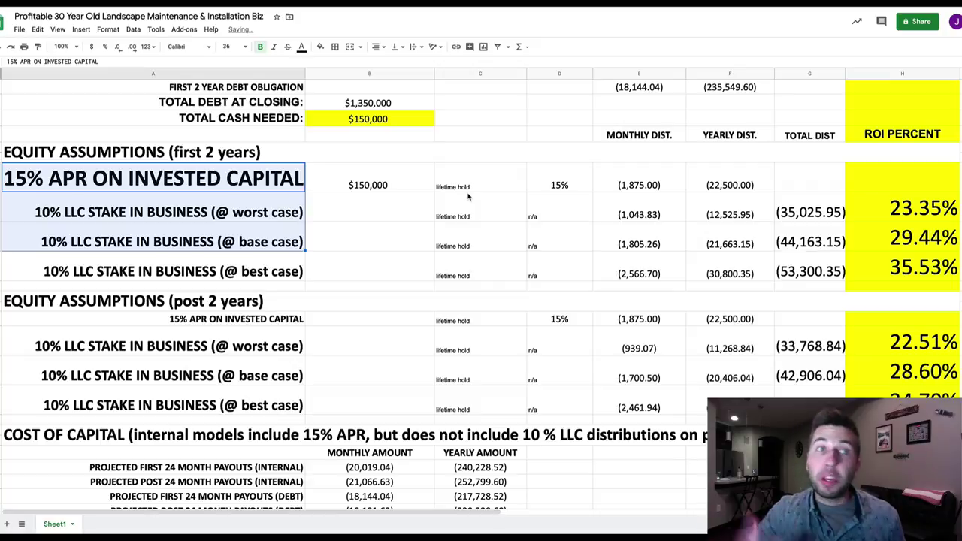
pyautogui.click(909, 240)
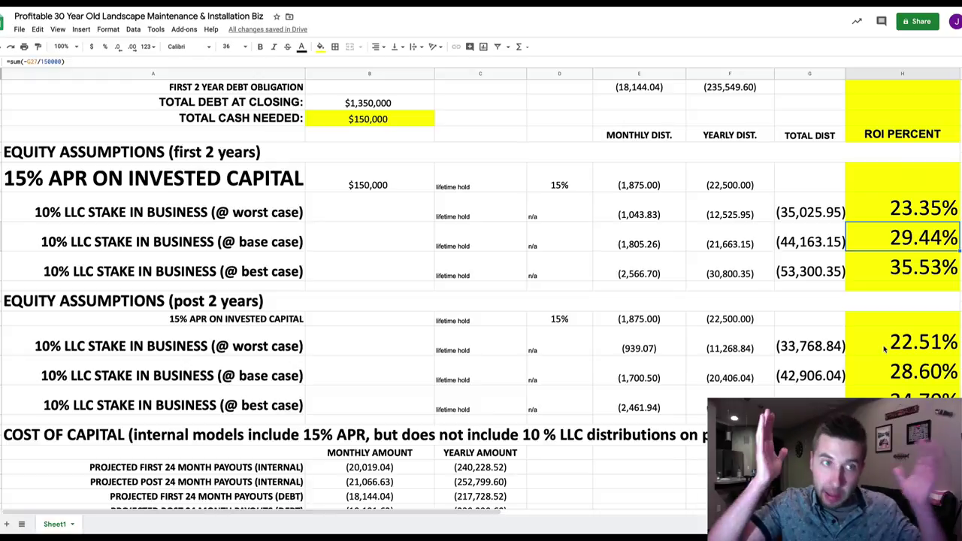
pyautogui.click(365, 192)
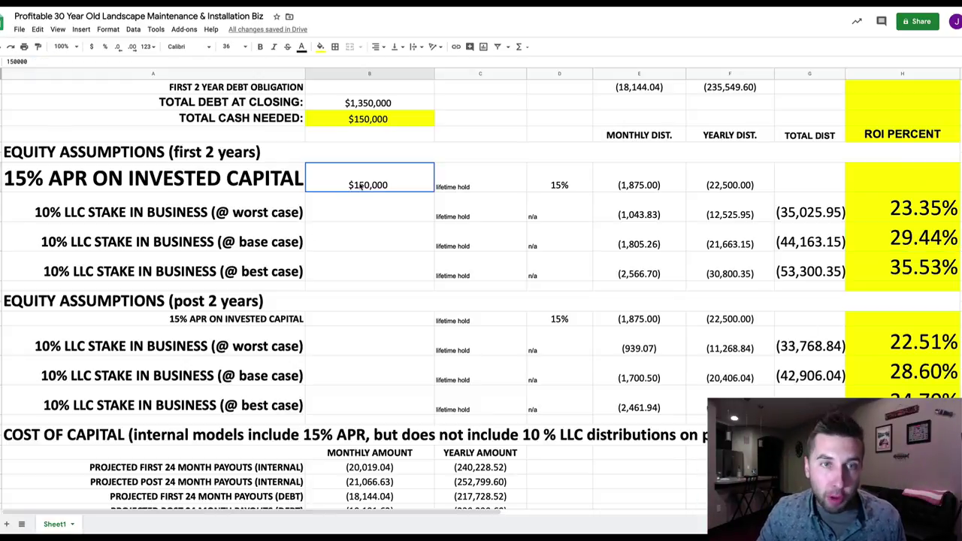
pyautogui.scroll(-3, 382, 248)
pyautogui.scroll(-1, 382, 250)
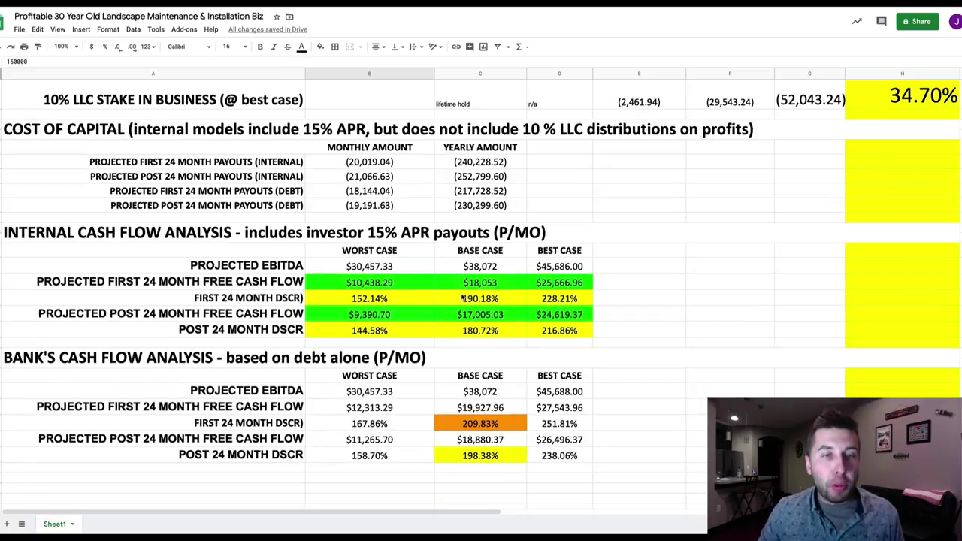
pyautogui.click(486, 286)
# Compare the asking price and the owner salary note with the base case first 24 month free cash flow in the internal analysis
pyautogui.scroll(15, 486, 286)
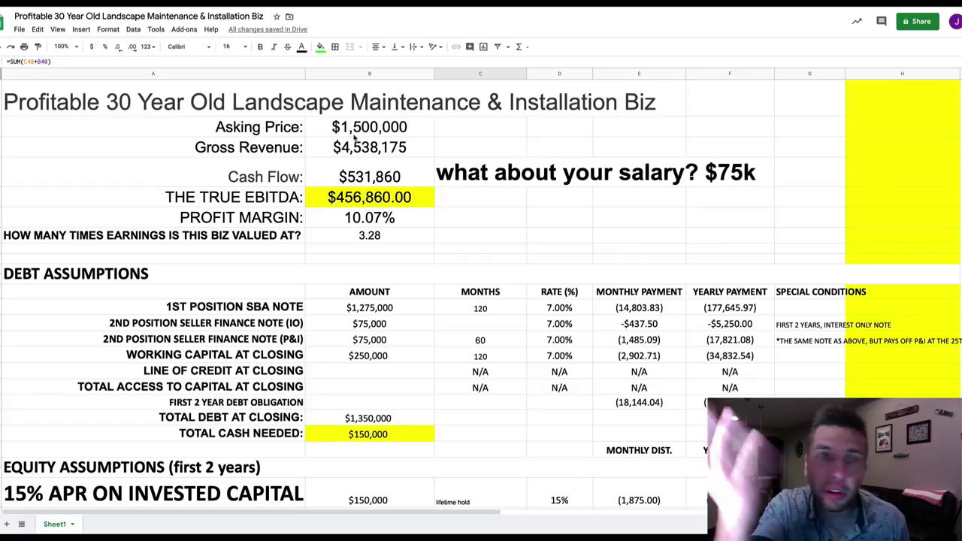
pyautogui.click(356, 129)
pyautogui.scroll(-10, 370, 137)
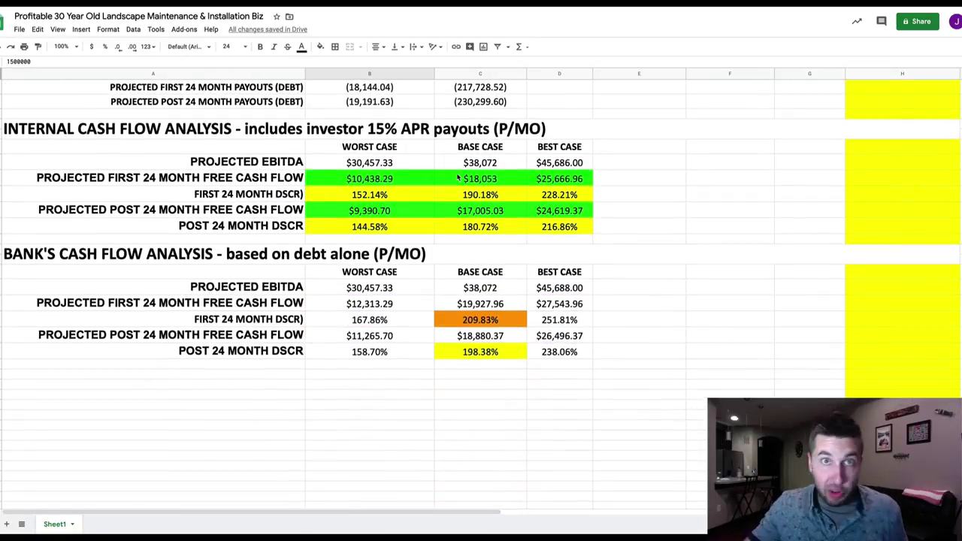
pyautogui.click(472, 184)
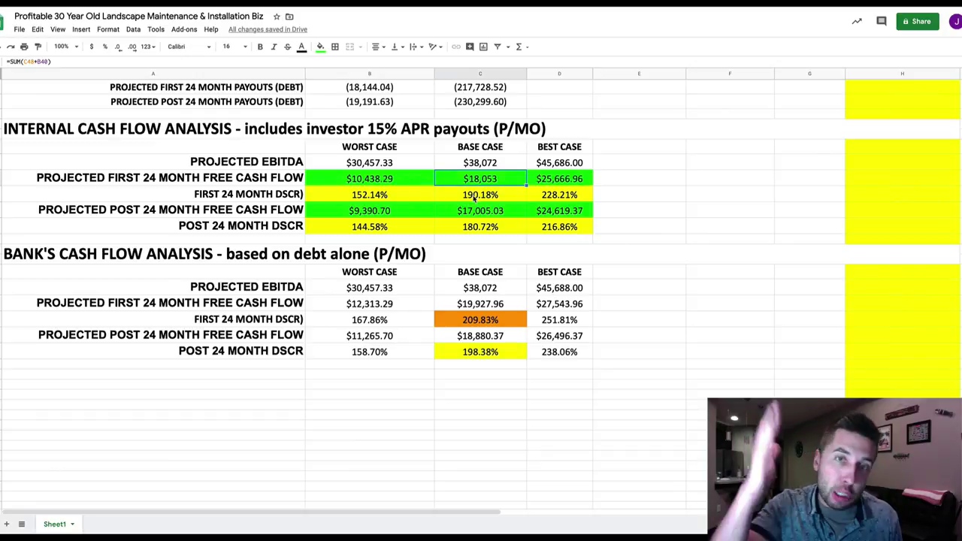
pyautogui.scroll(10, 474, 197)
pyautogui.scroll(5, 474, 198)
pyautogui.click(457, 179)
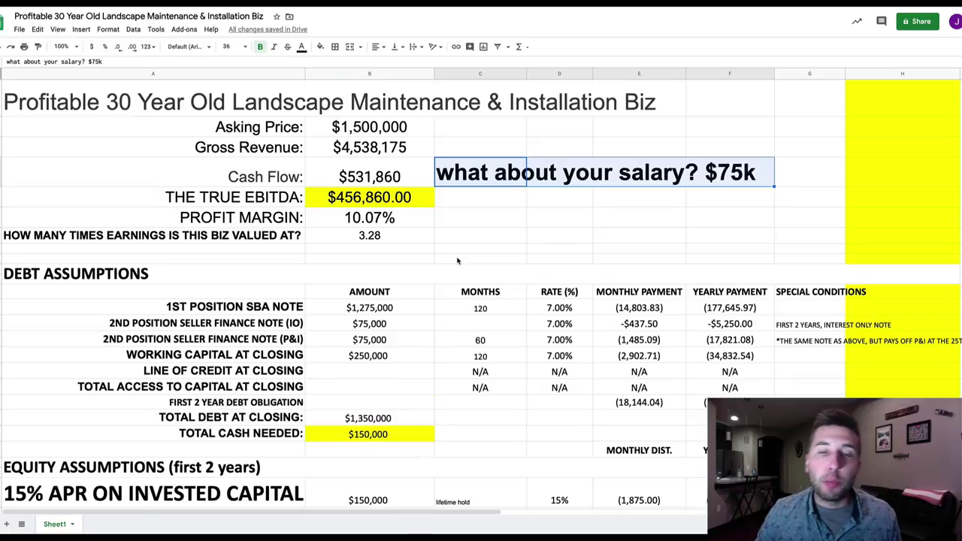
pyautogui.scroll(-15, 457, 260)
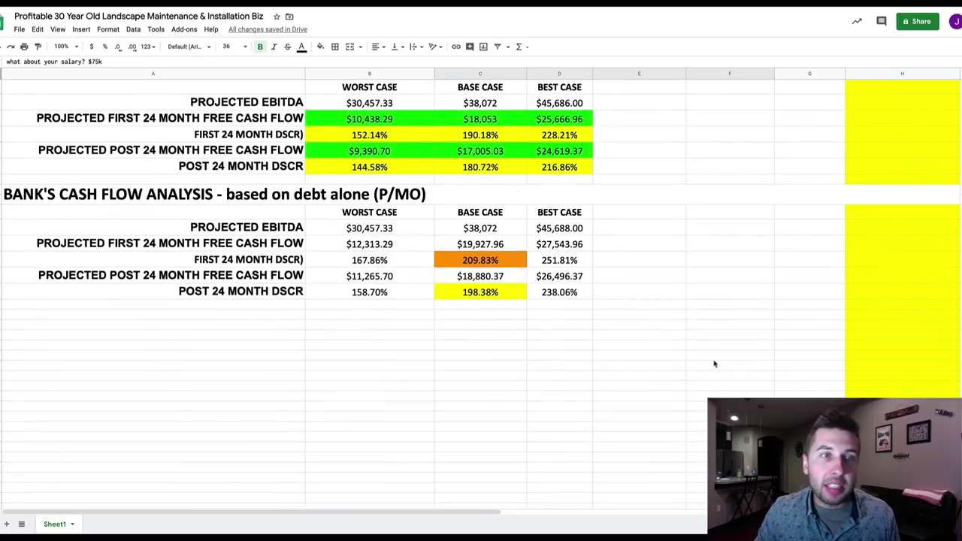
pyautogui.scroll(20, 348, 266)
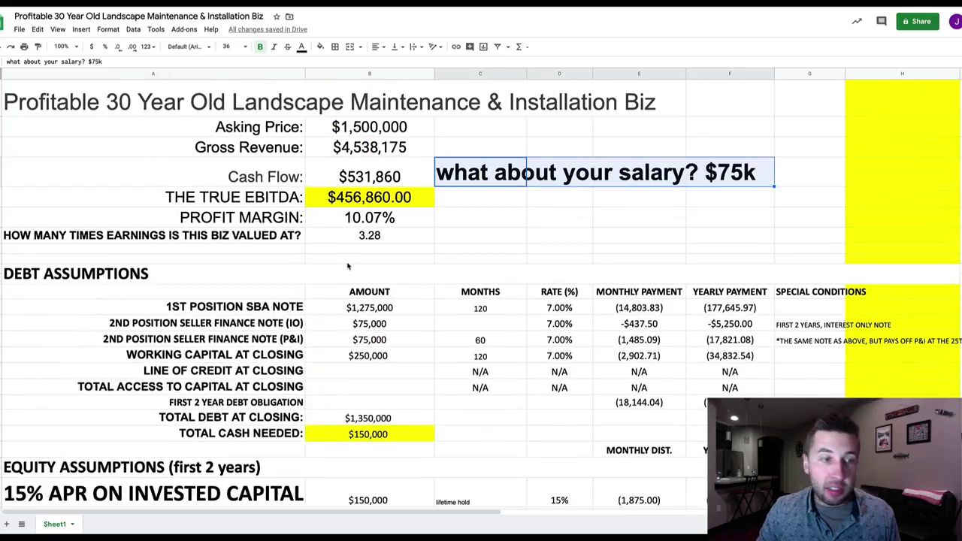